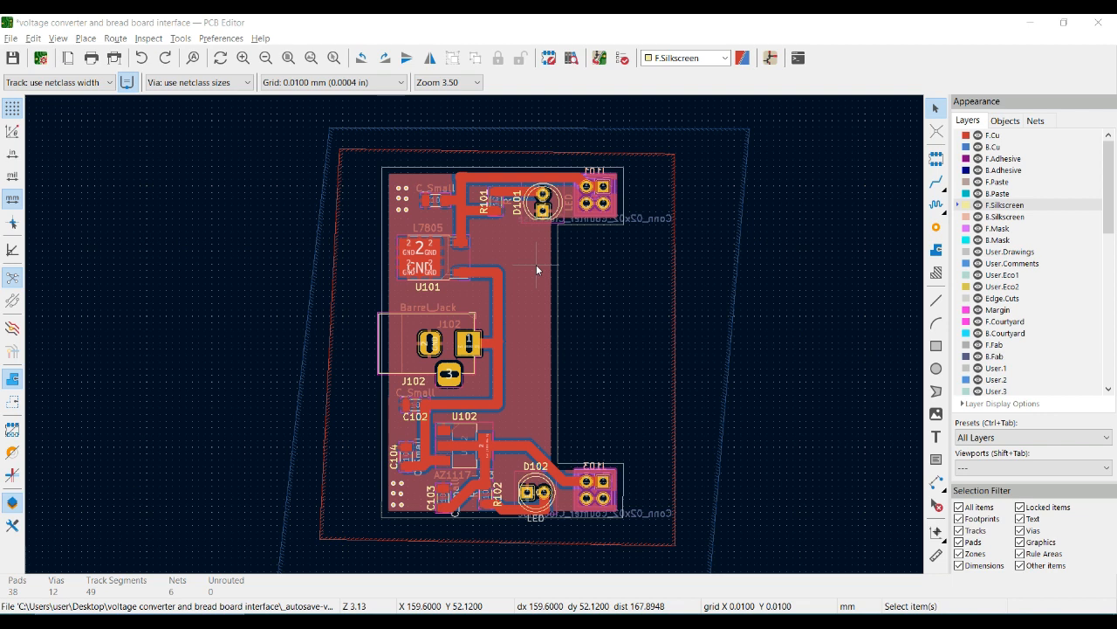
- Review the copper zone properties of the front GND fill and inspect the gap along the board's inner vertical edge
click(673, 262)
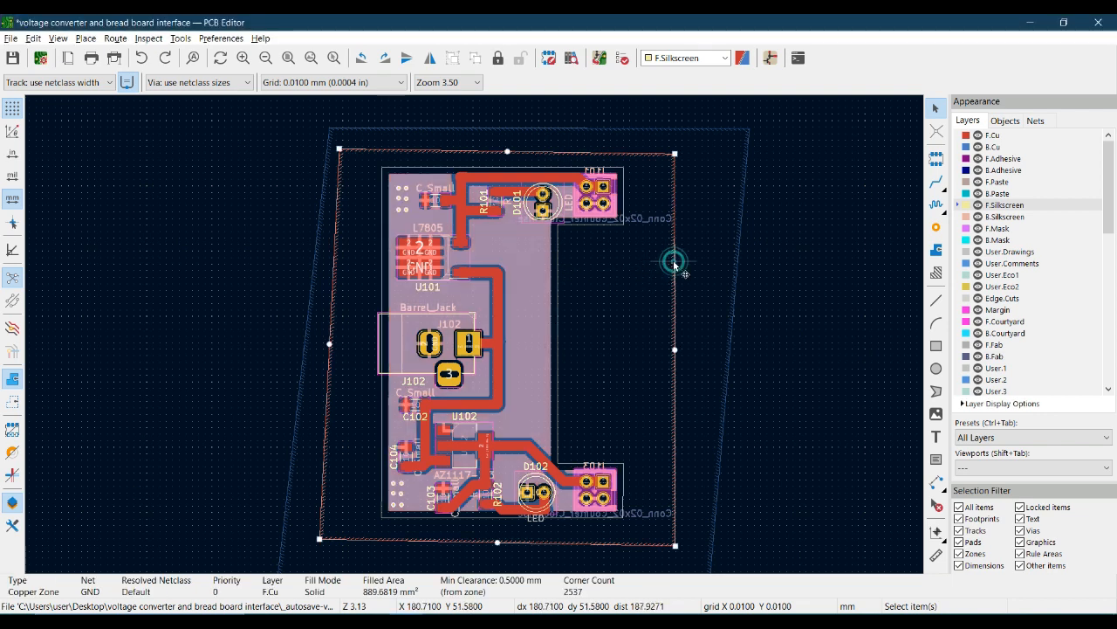
double_click(673, 260)
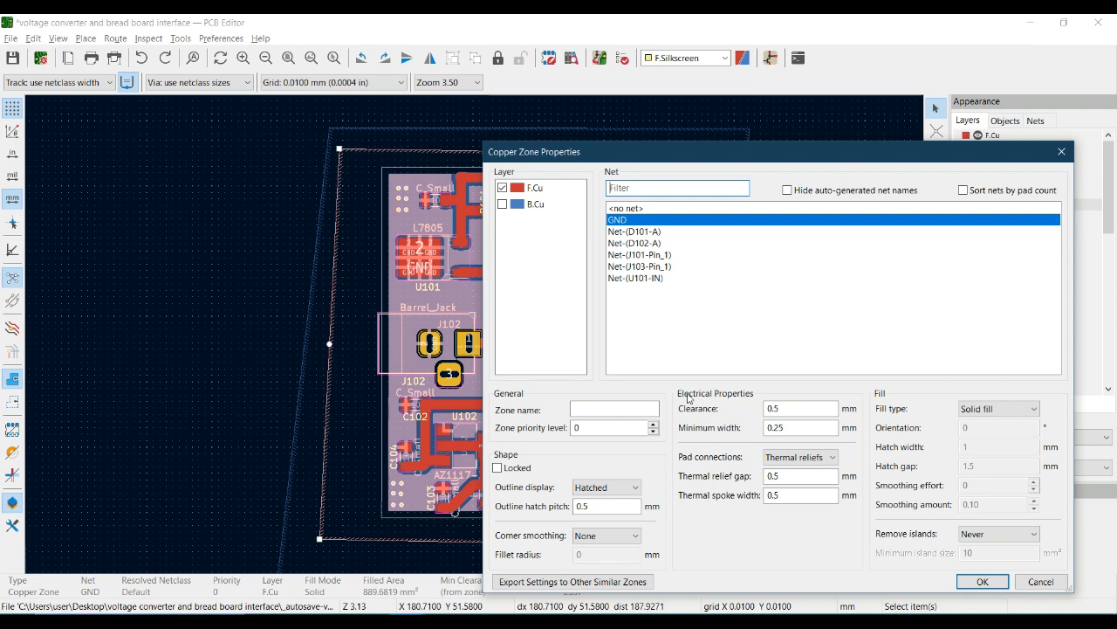
click(1062, 151)
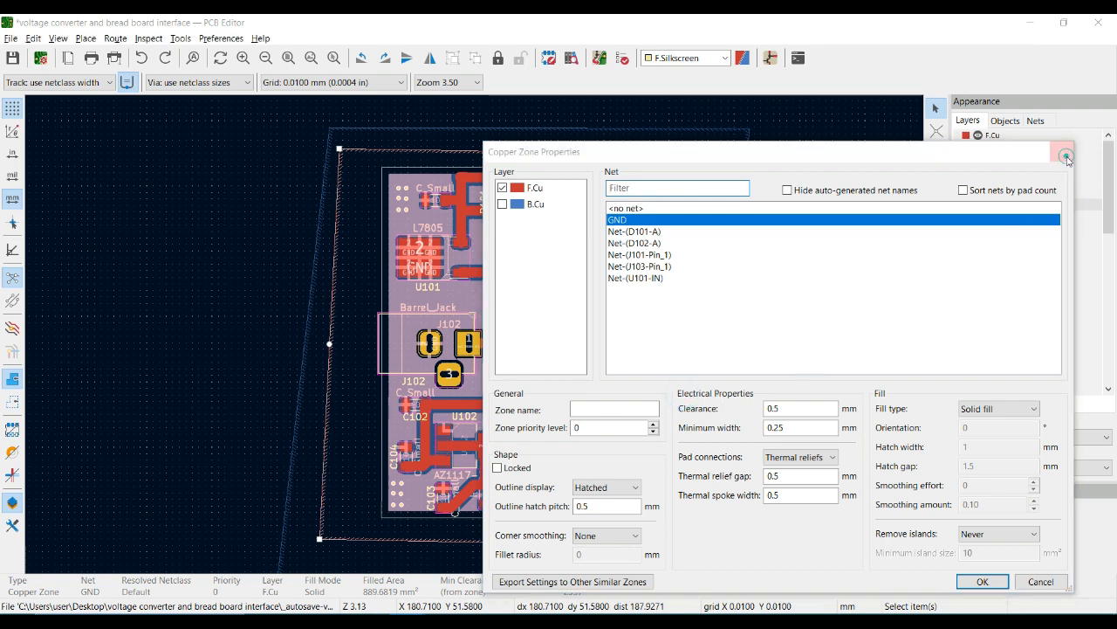
click(583, 358)
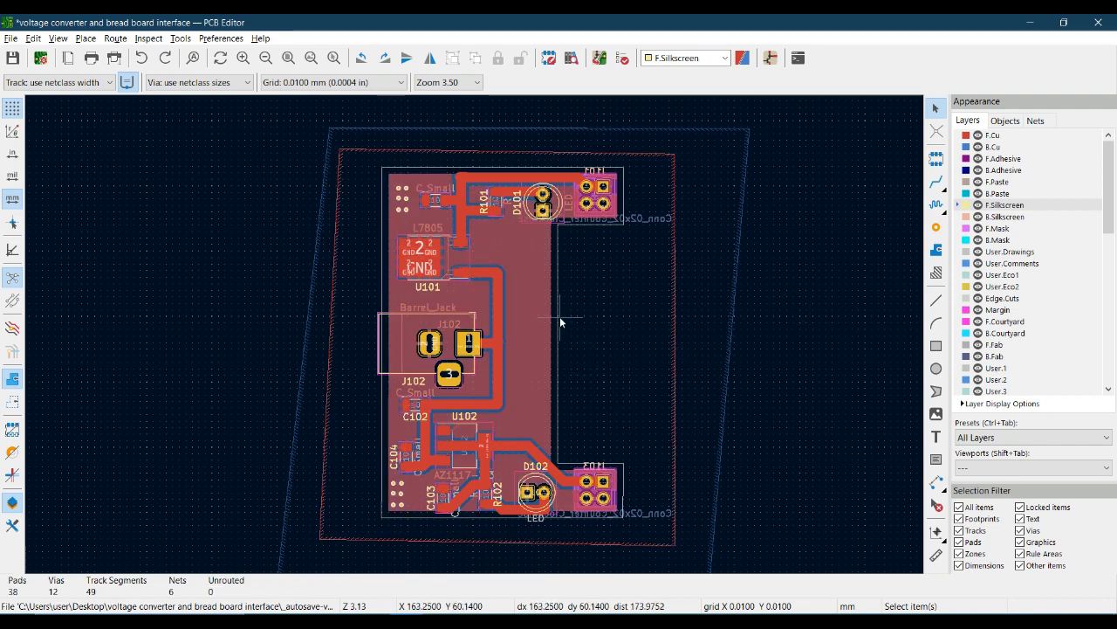
scroll(560, 316, up, 5)
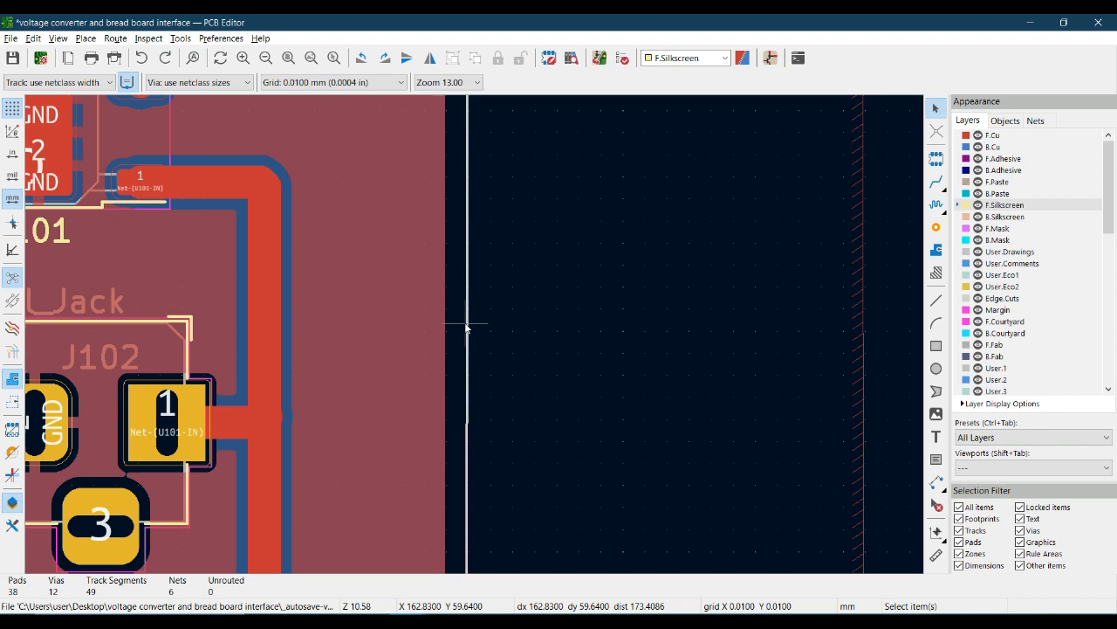
scroll(465, 331, down, 7)
scroll(475, 338, up, 2)
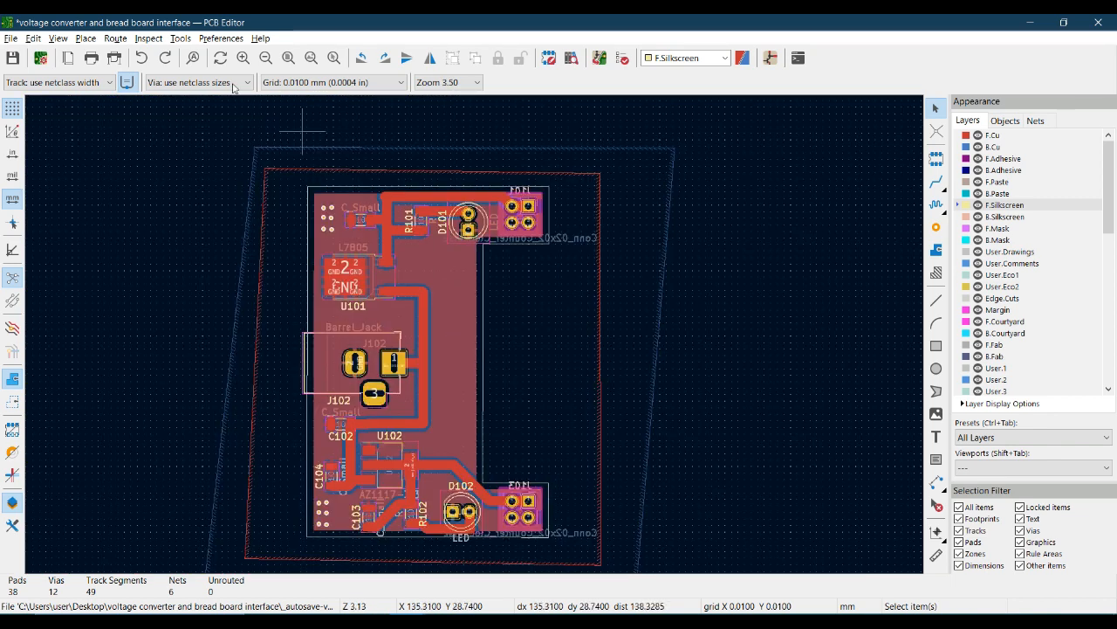
- Review the copper clearance constraints in the board's design rules, including copper to edge clearance
click(39, 59)
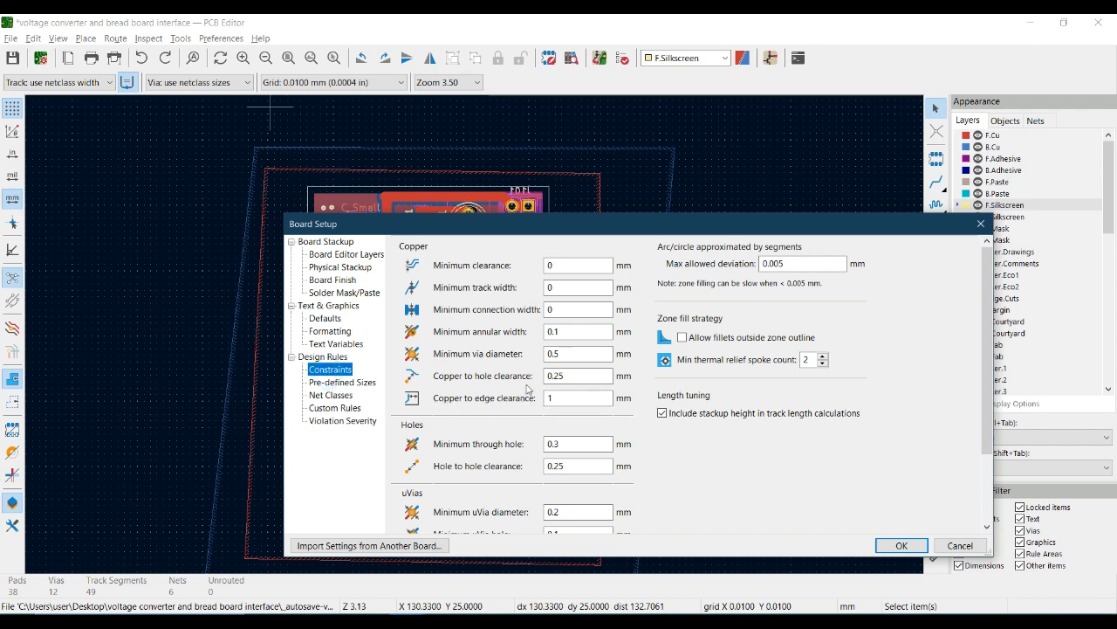
click(978, 225)
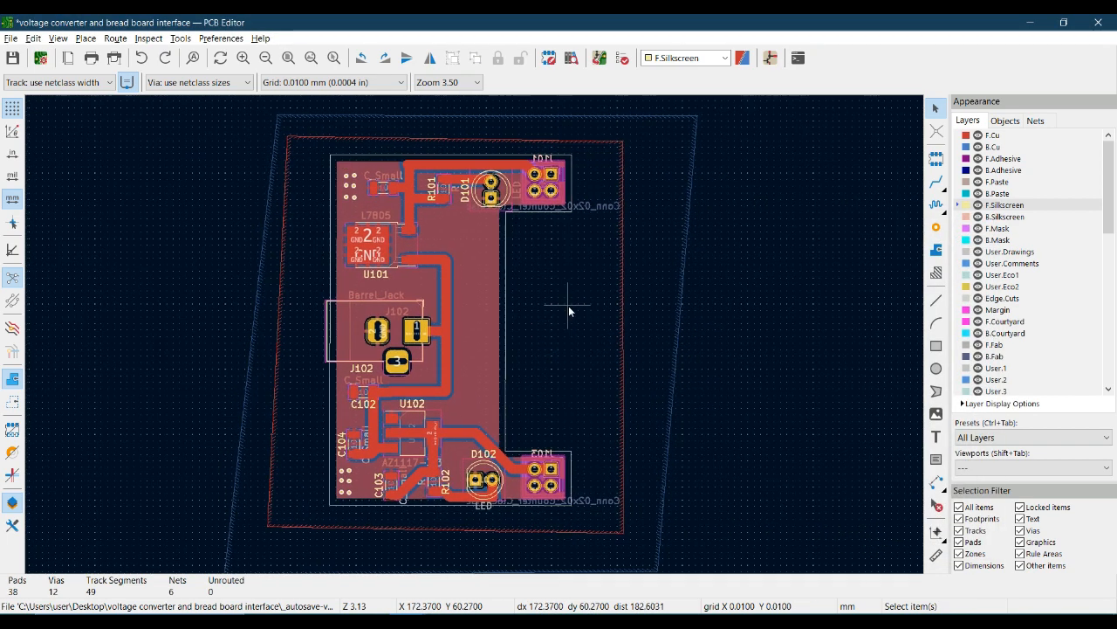
middle_drag(565, 305, 578, 311)
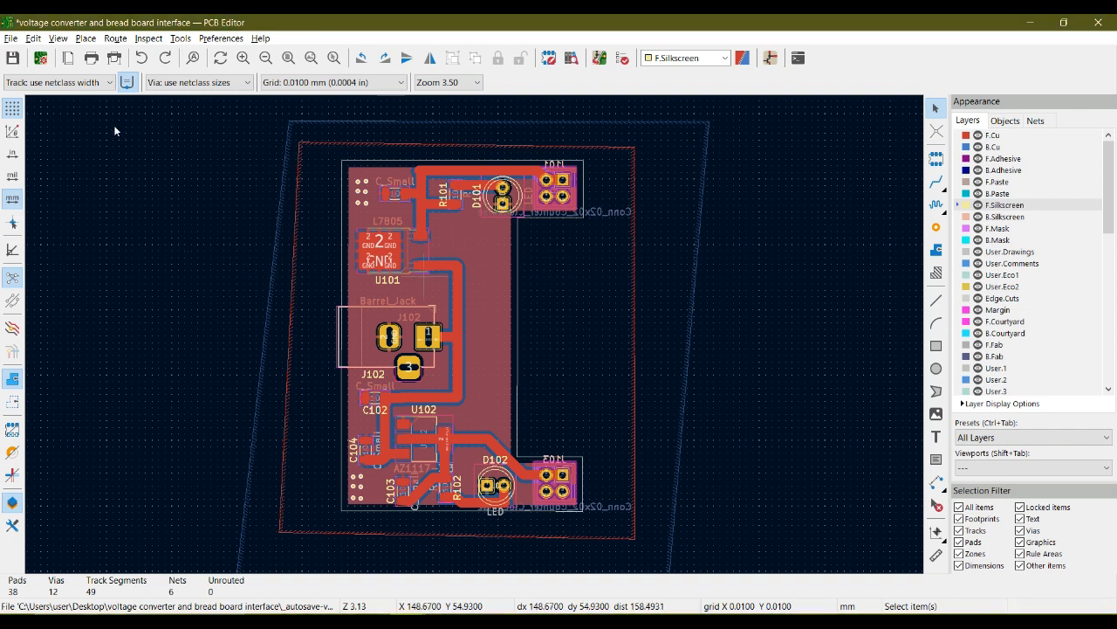
- Inspect the front and back of the board in the 3D Viewer, checking the component labels and pin headers
click(58, 38)
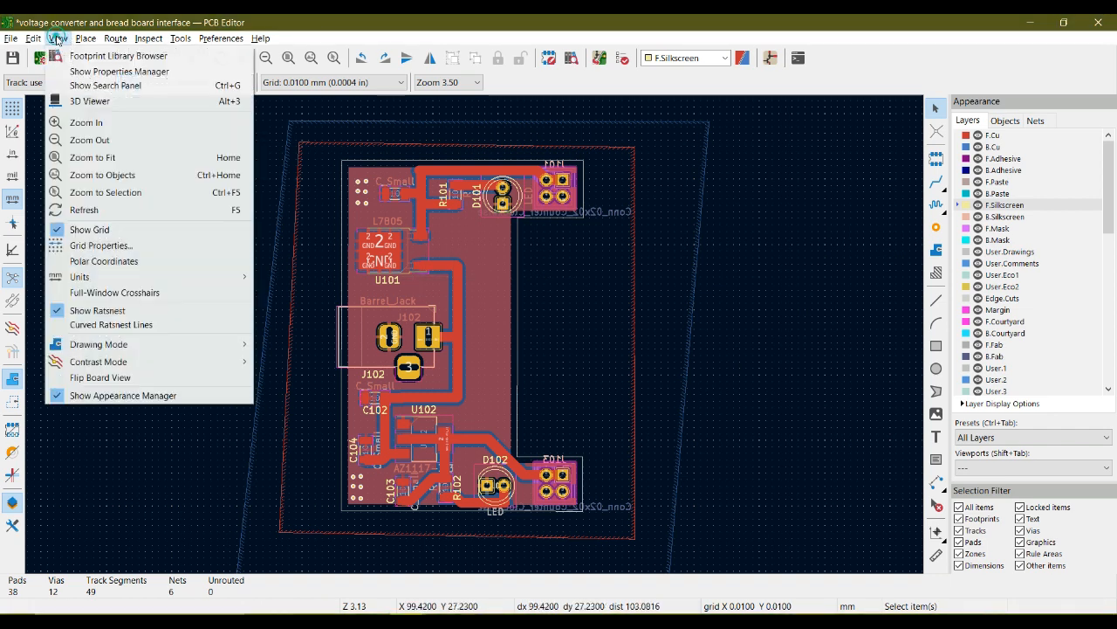
click(86, 102)
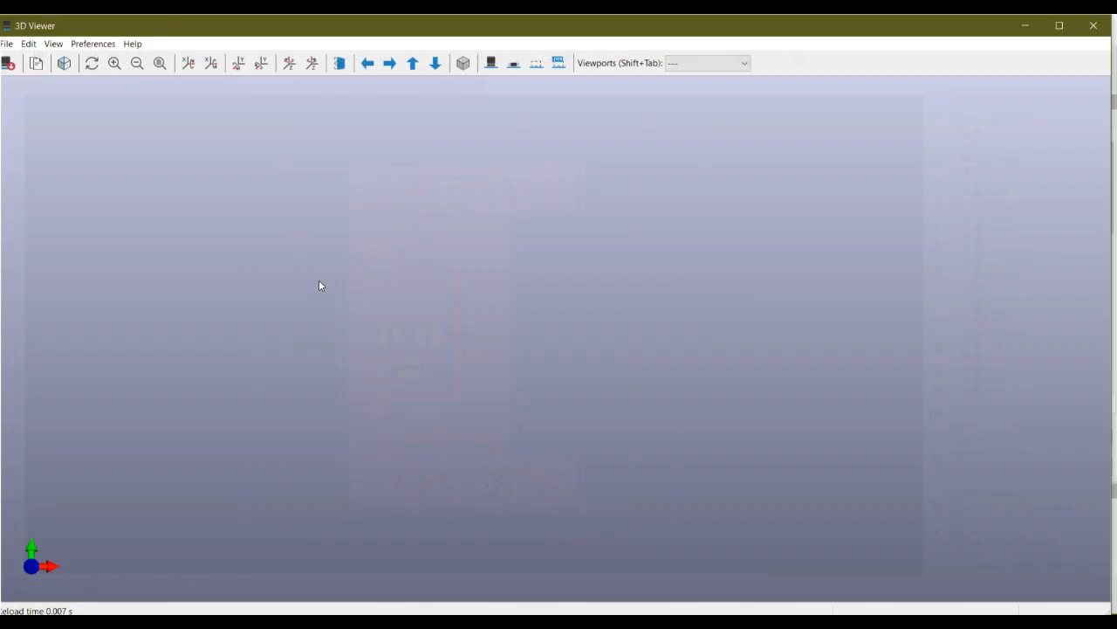
scroll(515, 231, up, 2)
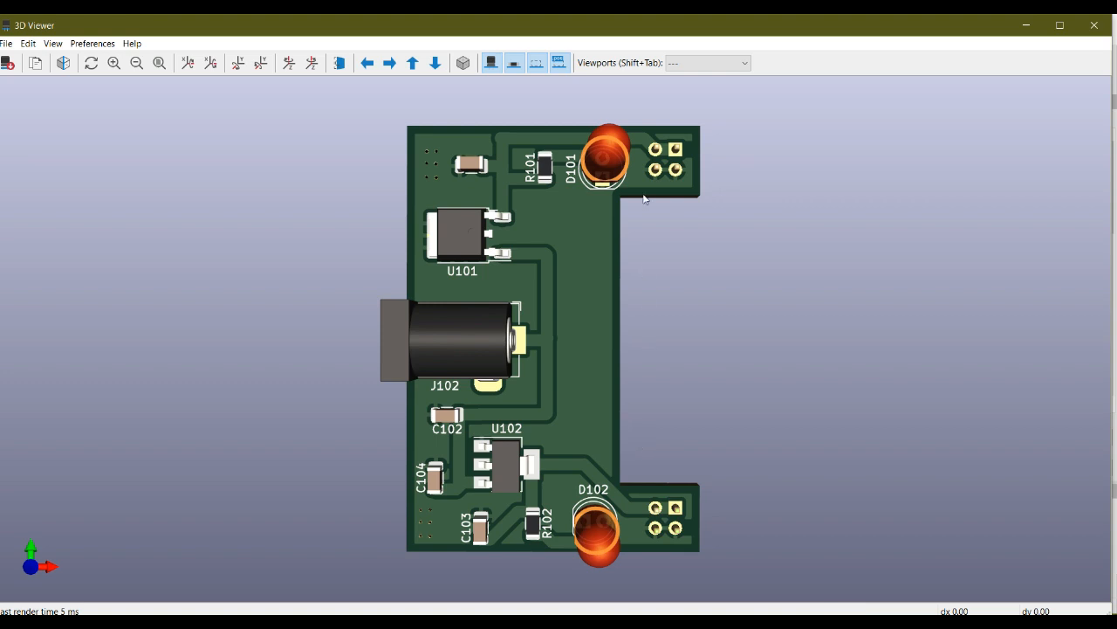
mouse_move(633, 126)
mouse_down()
mouse_move(594, 550)
mouse_move(388, 486)
mouse_move(378, 514)
mouse_up()
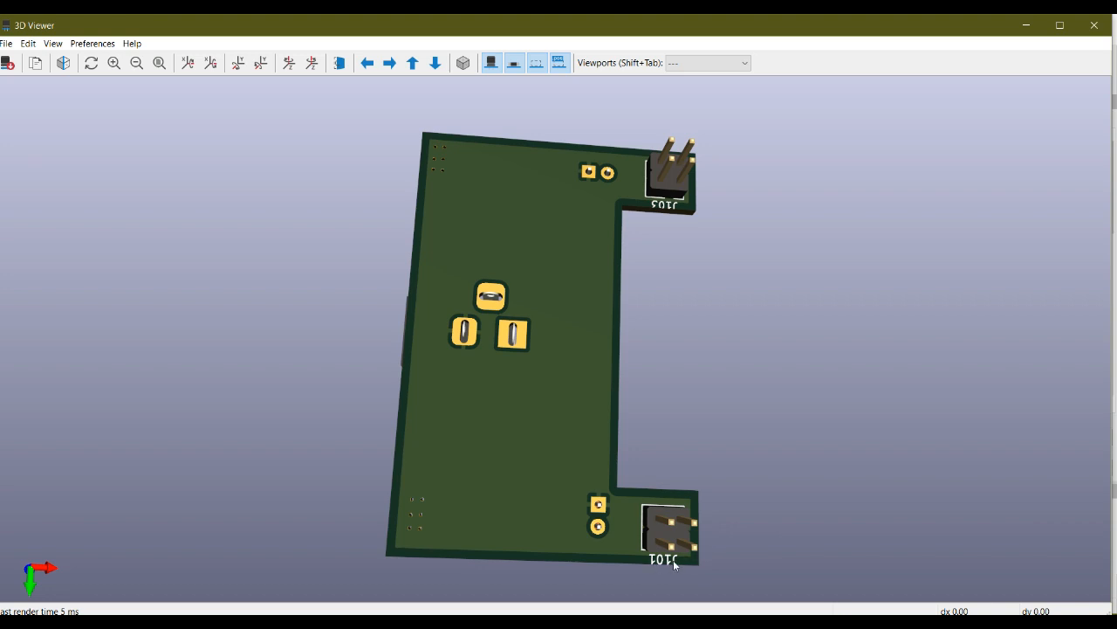
drag(563, 459, 476, 178)
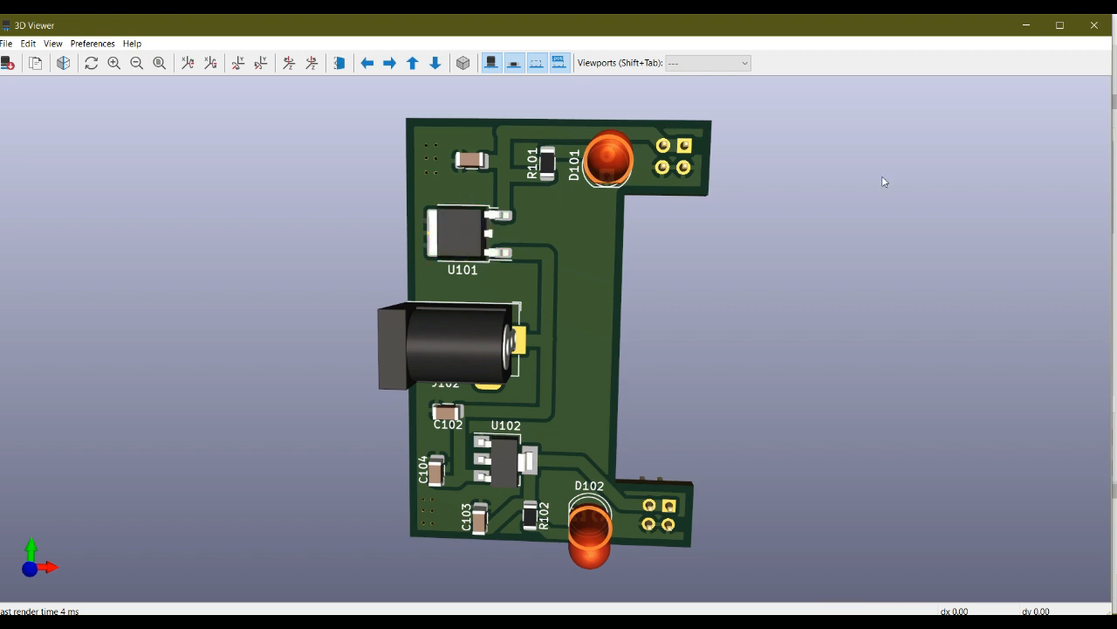
click(1095, 27)
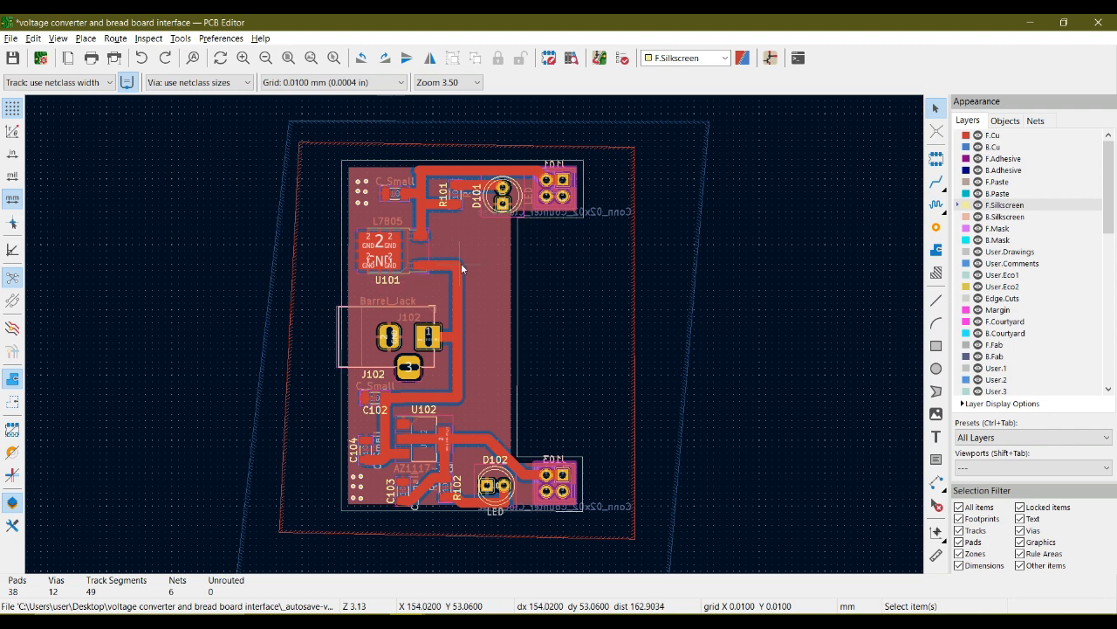
- Move the F.Fab reference text C101 from the middle of the capacitor to just below it and save the board
scroll(394, 199, up, 5)
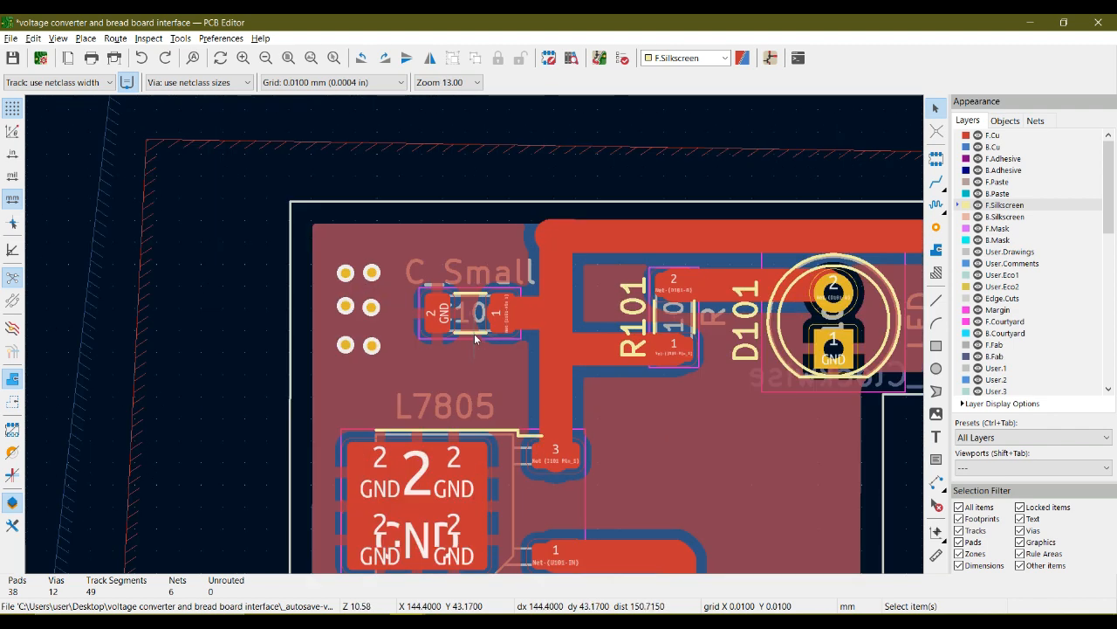
scroll(474, 333, up, 2)
click(461, 323)
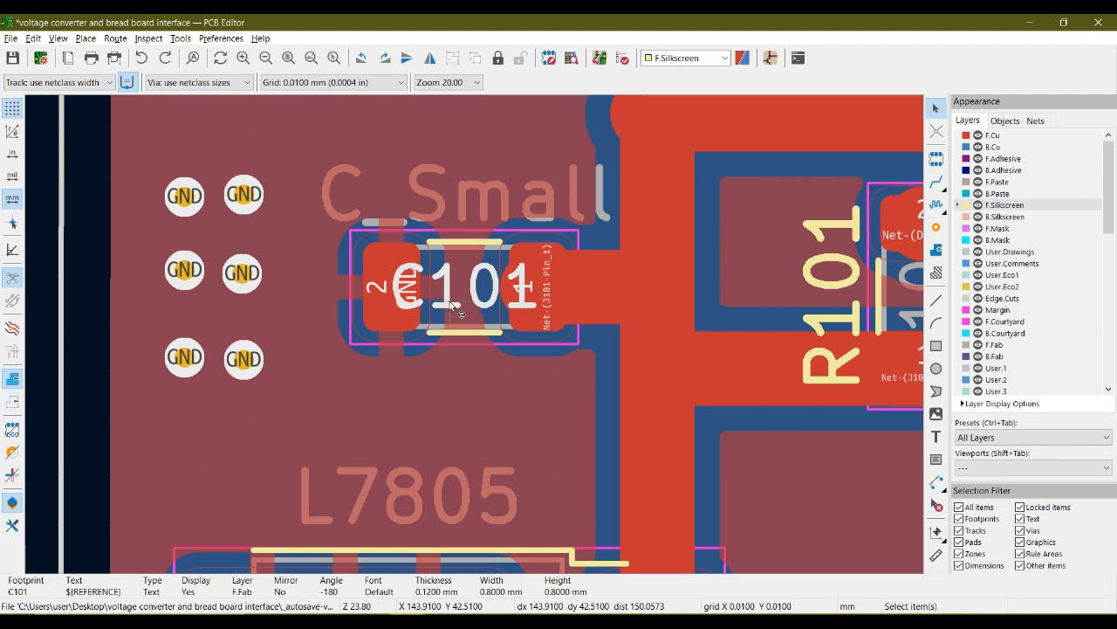
key(m)
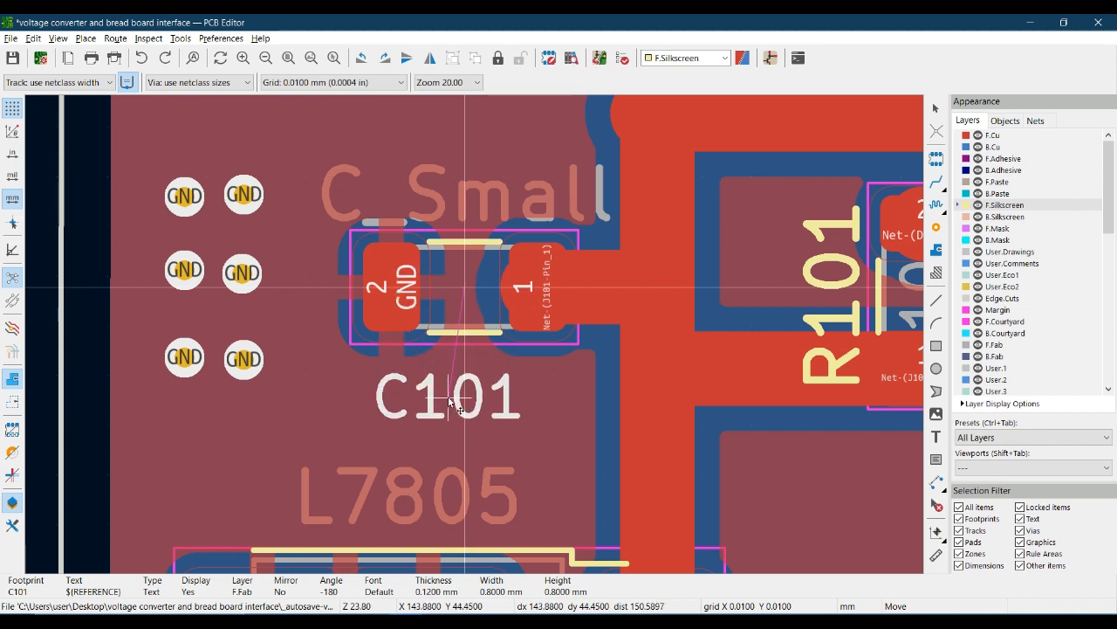
click(454, 402)
scroll(455, 402, down, 1)
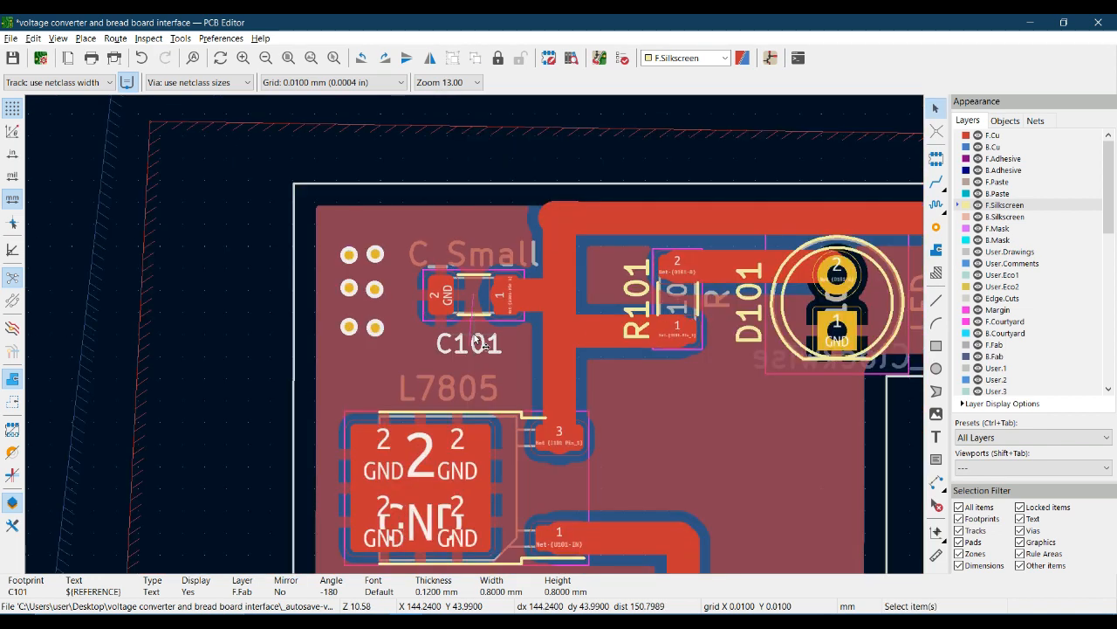
scroll(681, 396, down, 1)
key(ctrl+s)
- Check the C101 label in the 3D Viewer and examine the layer setting in its text properties
key(alt+3)
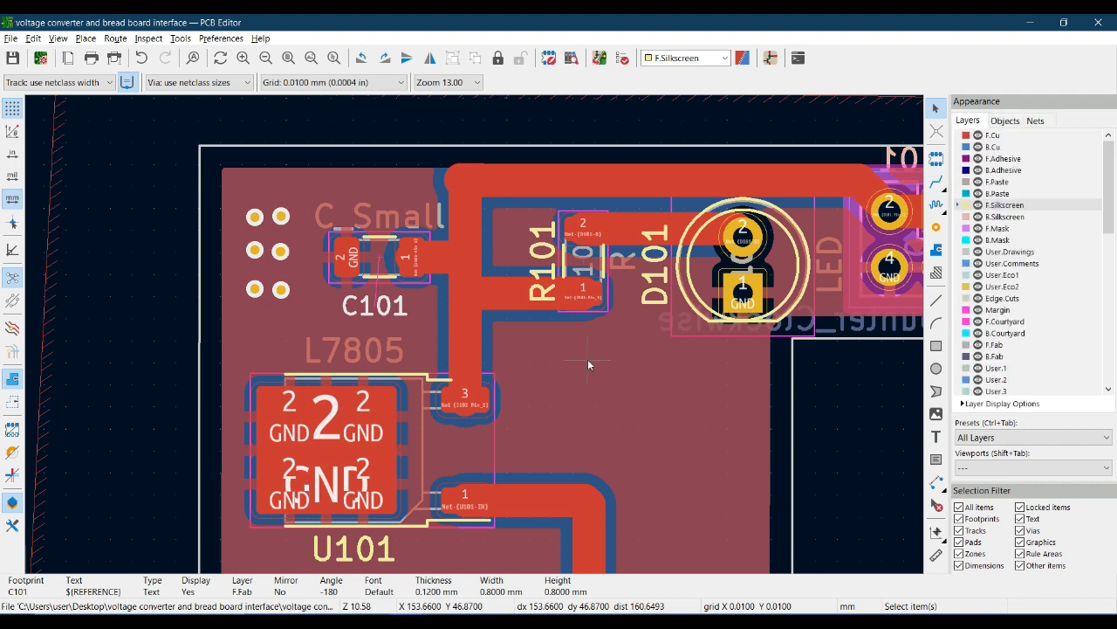
scroll(503, 234, up, 2)
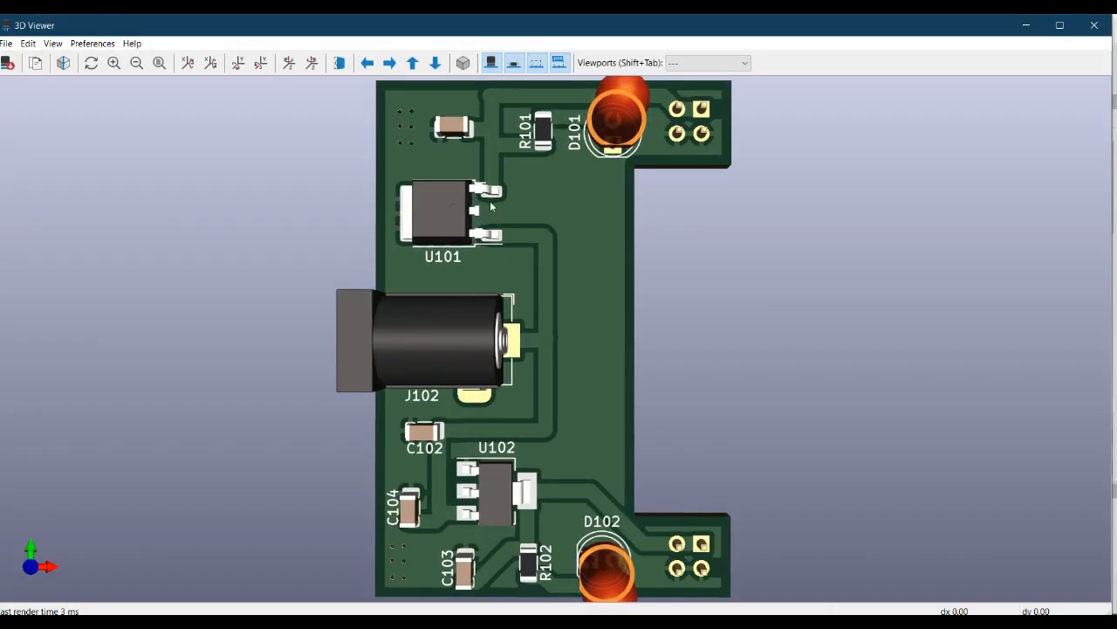
click(1094, 26)
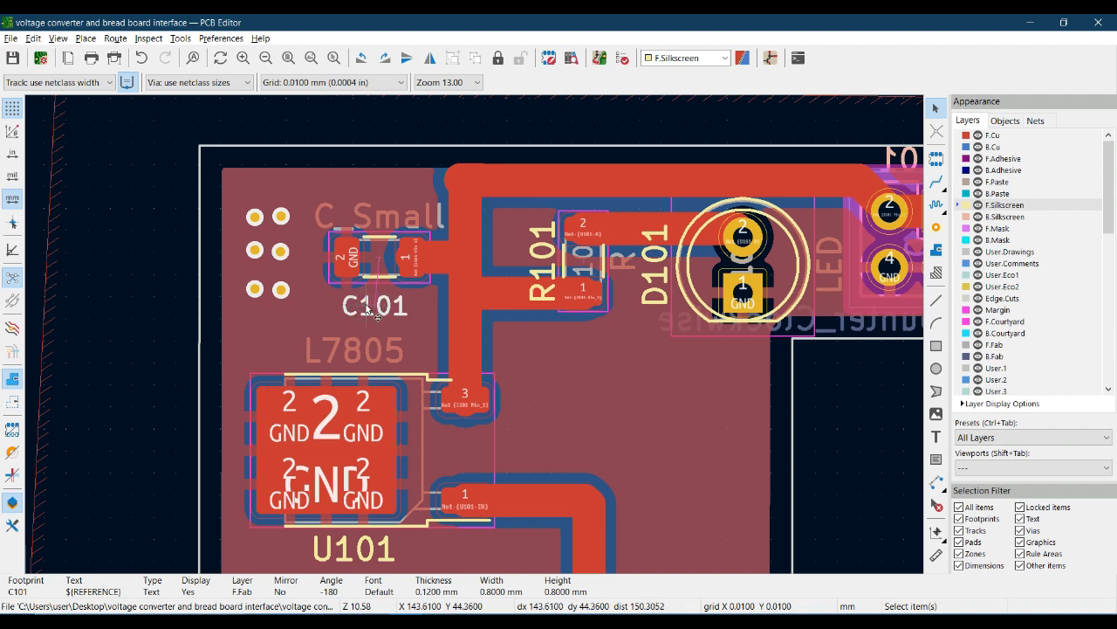
double_click(371, 313)
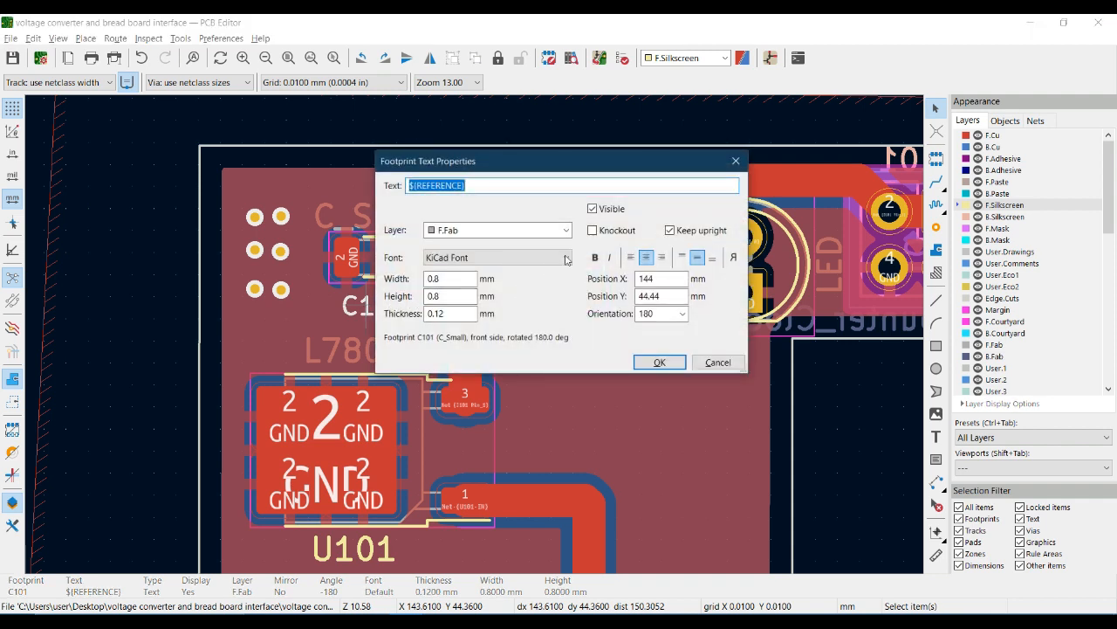
click(736, 163)
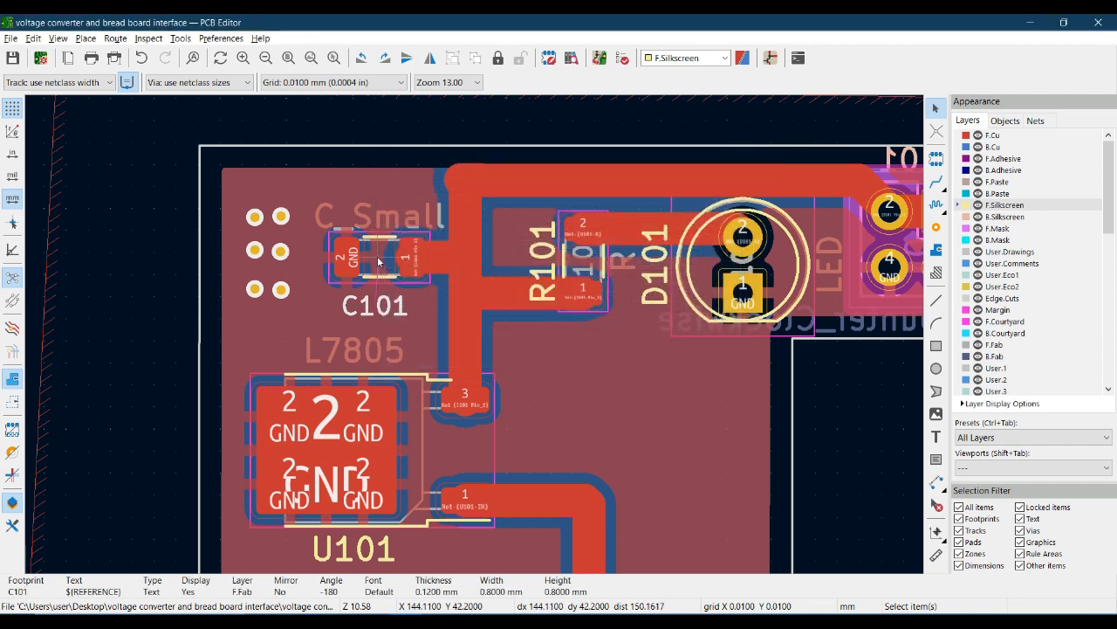
- Show C101's reference designator on F.Silkscreen, hide its C_Small value and ${REFERENCE} text, and save the board
click(377, 260)
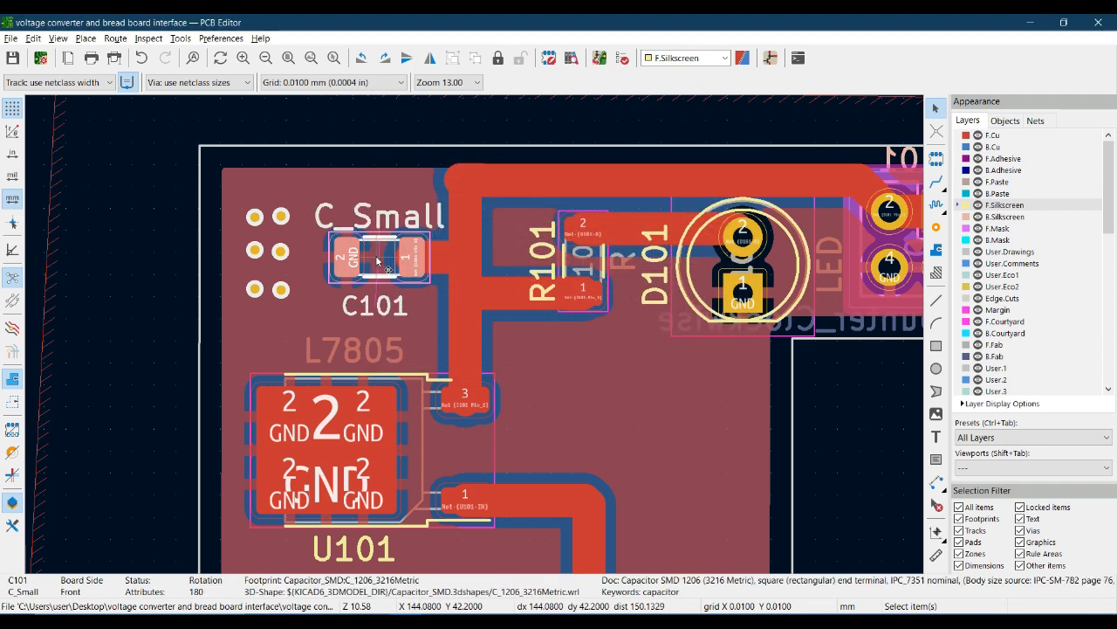
double_click(377, 260)
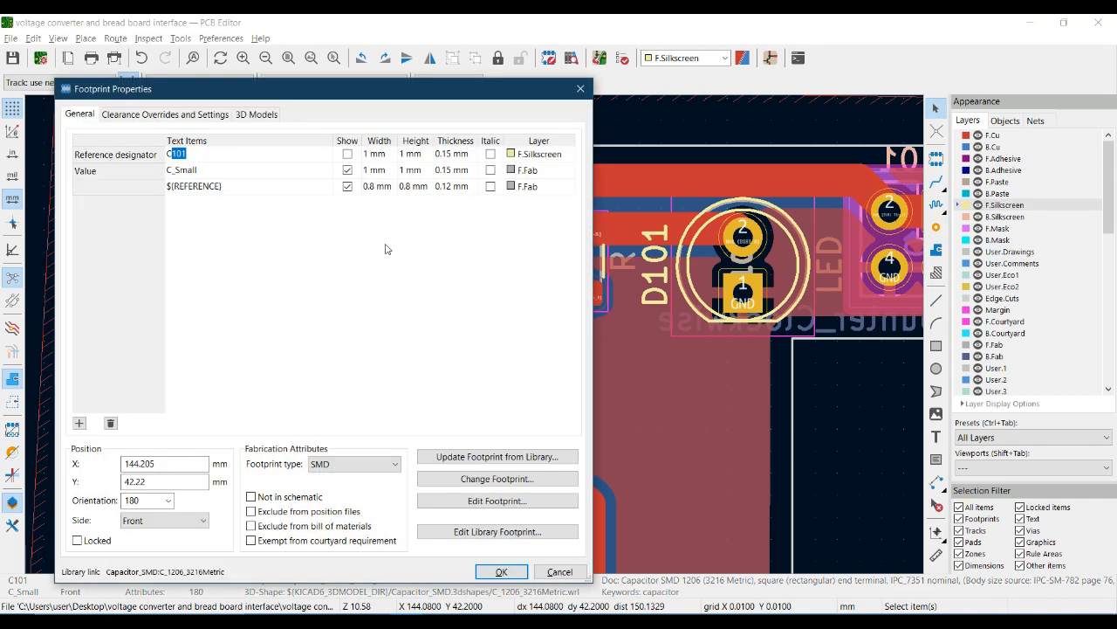
drag(425, 99, 830, 136)
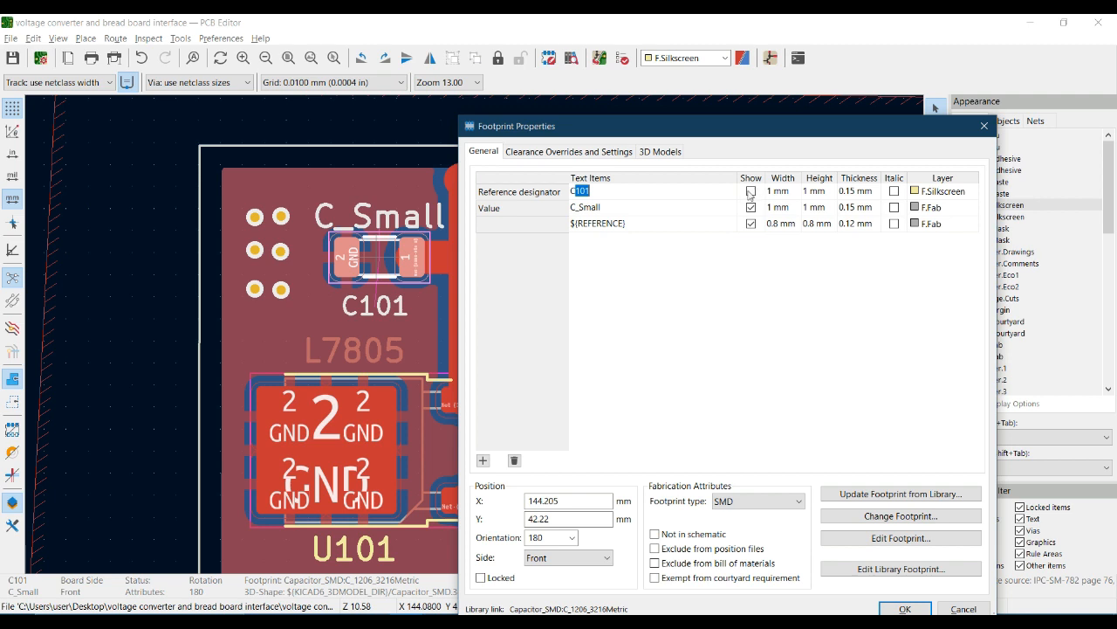
click(751, 191)
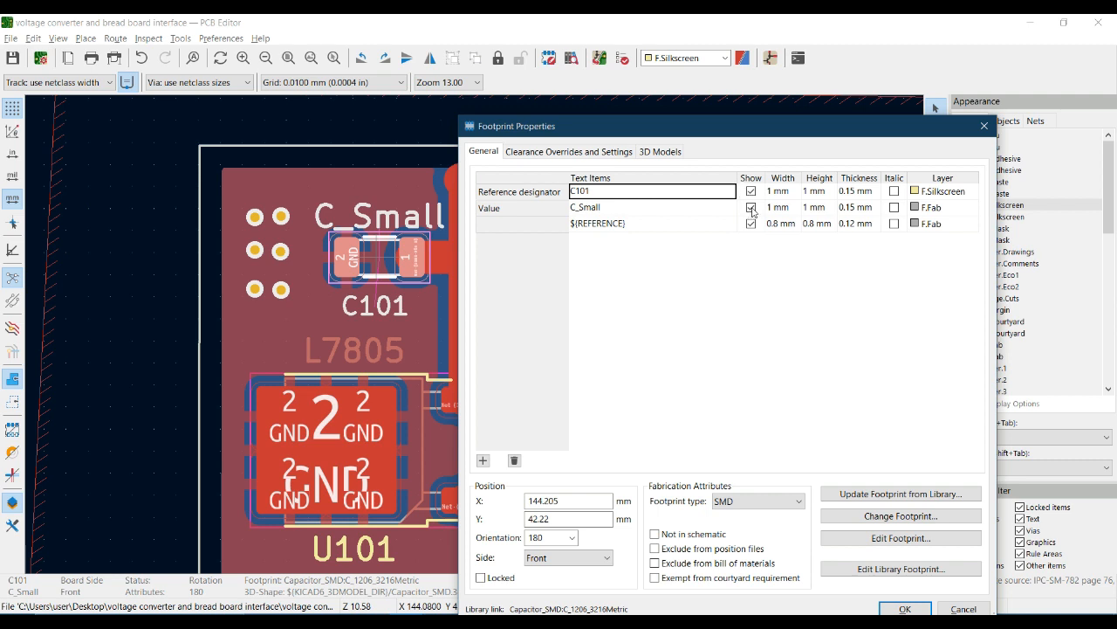
click(751, 207)
click(751, 223)
click(905, 608)
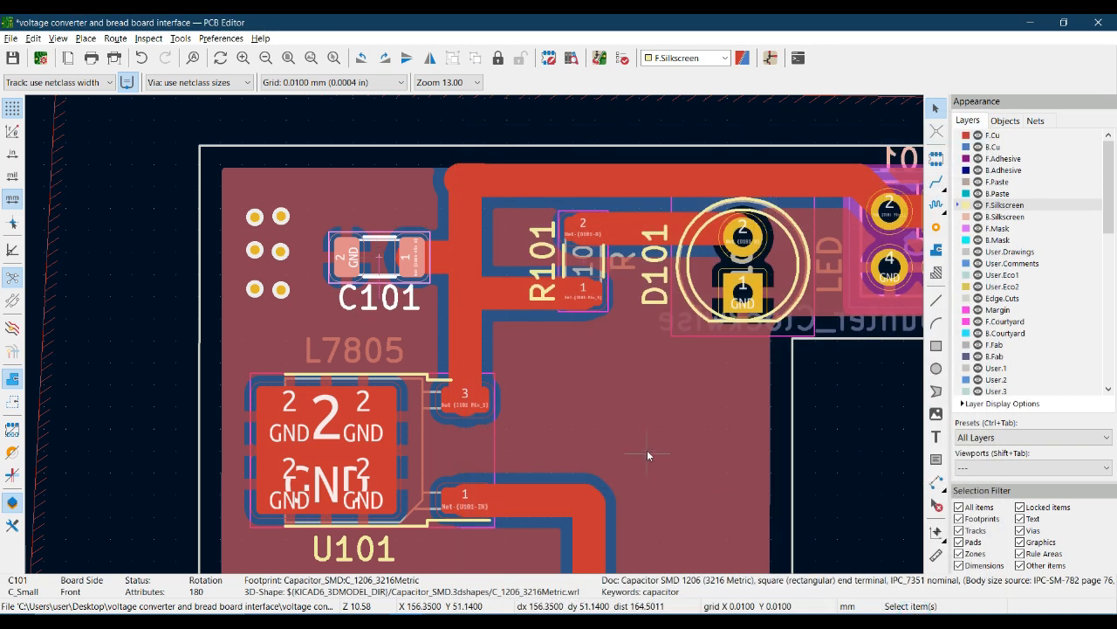
key(ctrl+s)
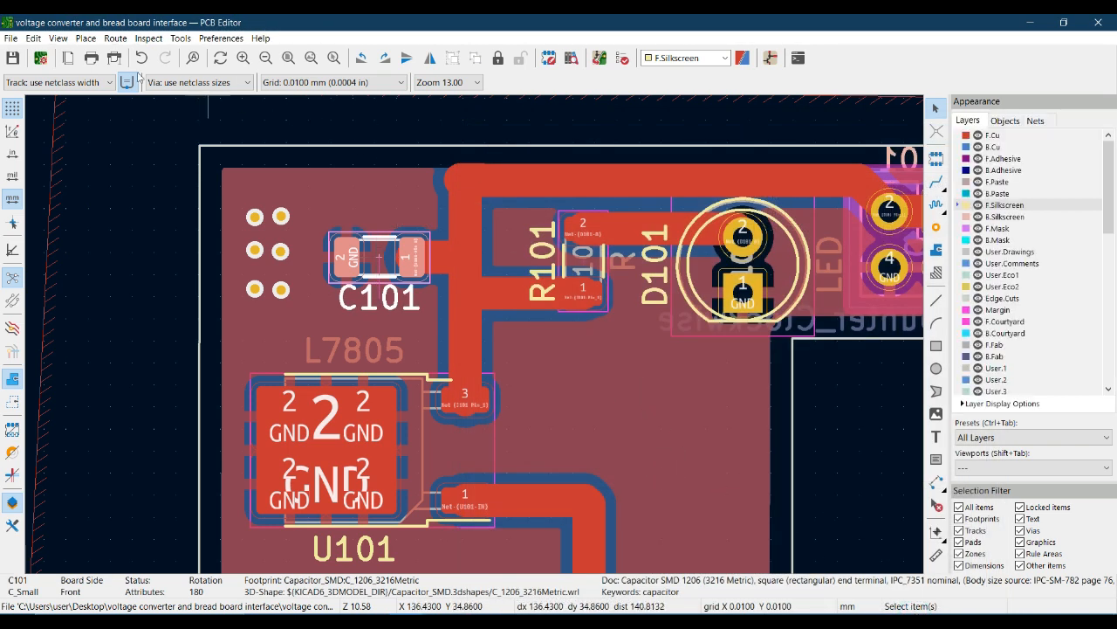
- Inspect capacitor C101 and its silkscreen label in the 3D Viewer from above and at an angle
click(58, 38)
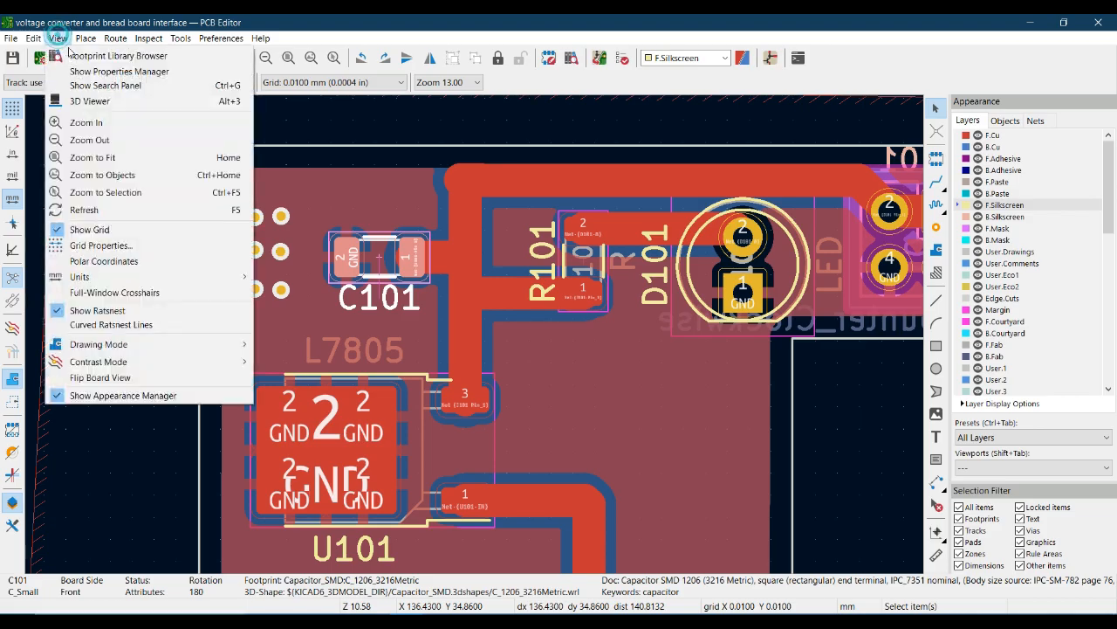
click(94, 101)
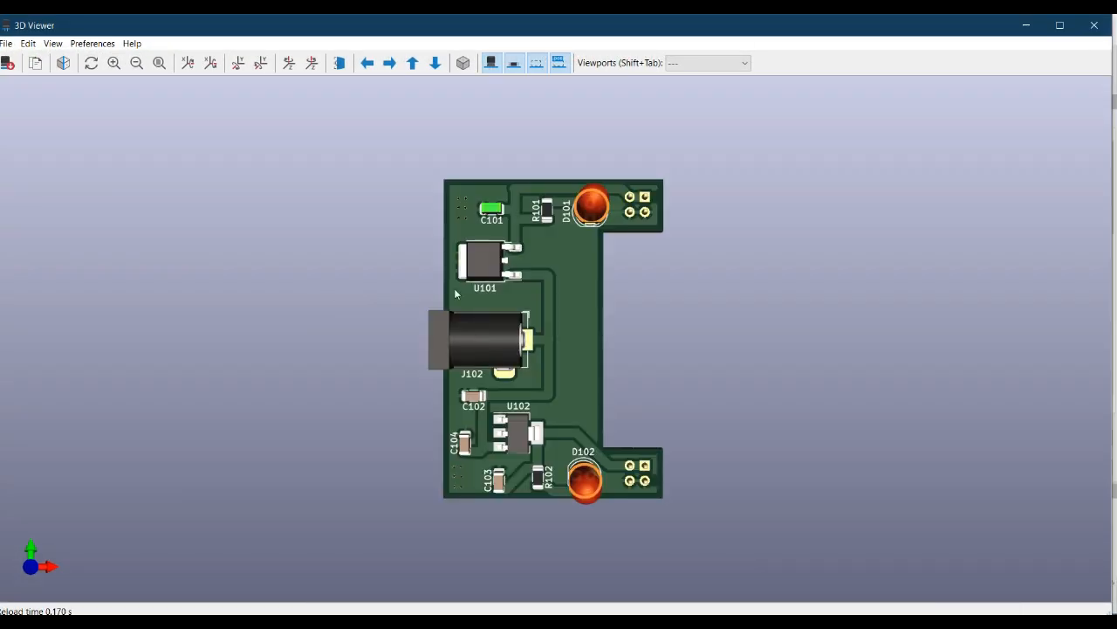
scroll(507, 220, up, 2)
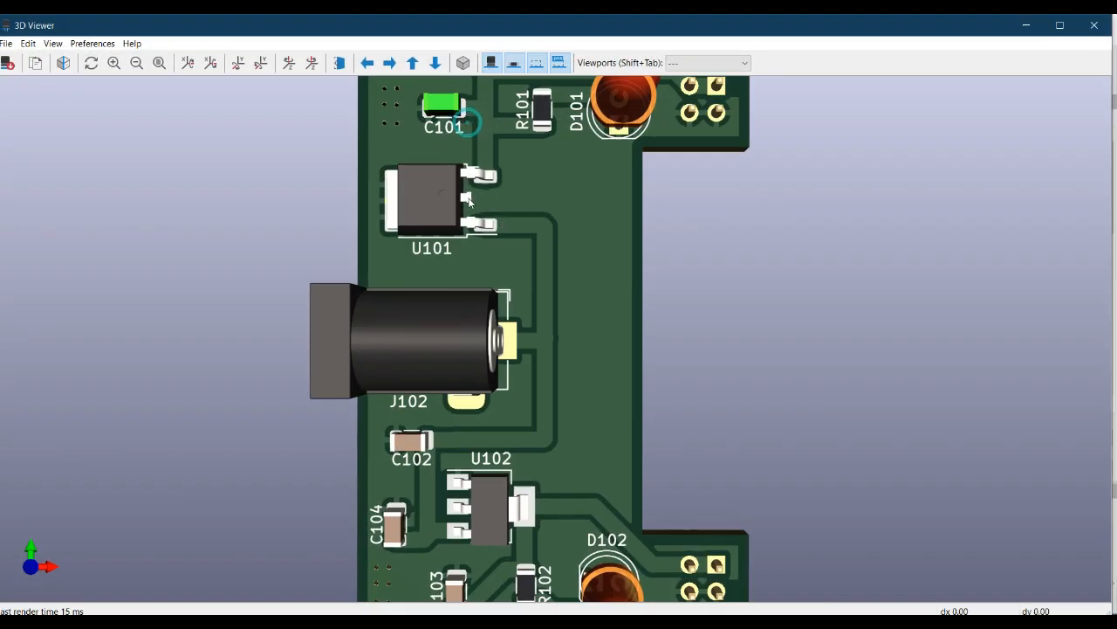
right_click(469, 201)
click(442, 134)
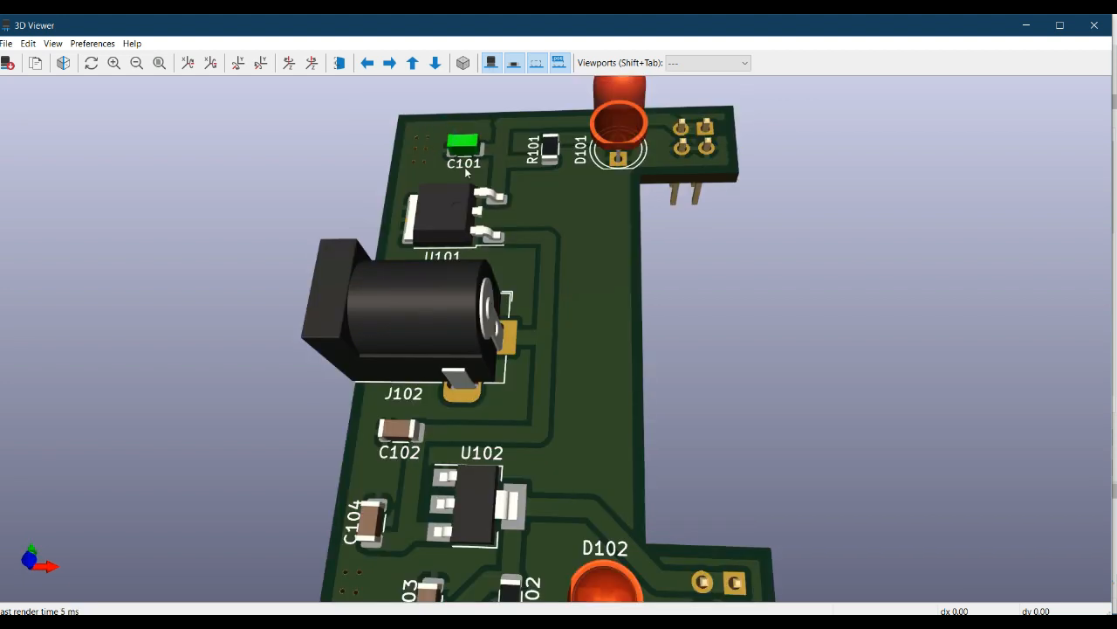
click(1096, 26)
- Move the C101 silkscreen reference slightly further below its capacitor, above the L7805 text
click(399, 303)
key(m)
click(389, 318)
scroll(489, 296, down, 2)
middle_drag(582, 325, 533, 280)
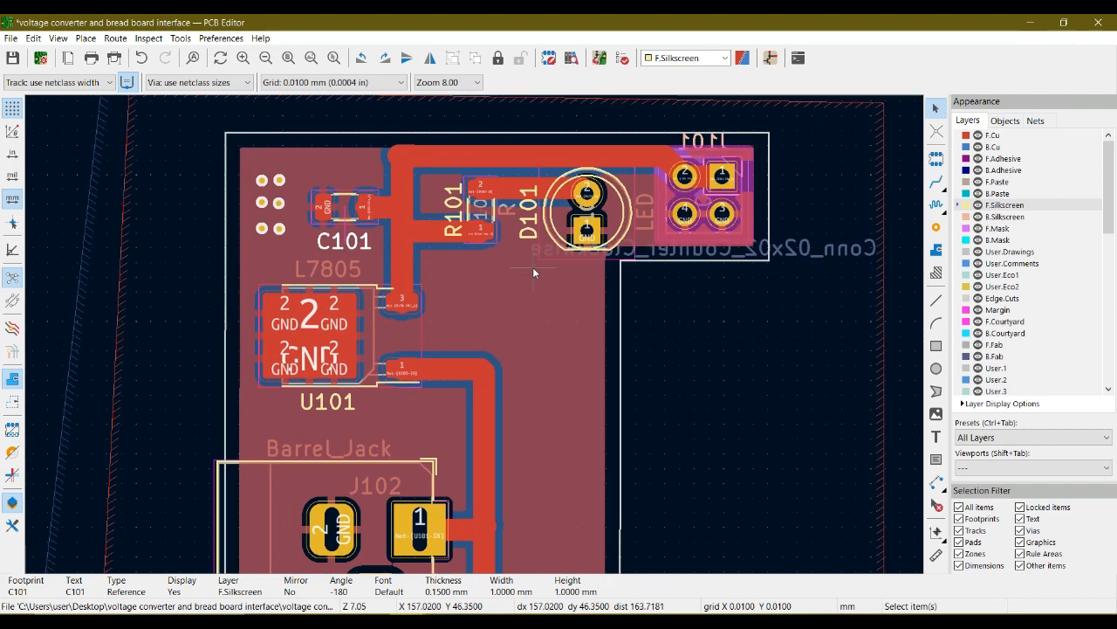
- Change the J101 reference text's layer from the back silkscreen to F.Silkscreen and save the board
scroll(533, 267, down, 2)
scroll(474, 334, up, 4)
scroll(474, 333, down, 1)
middle_drag(658, 292, 515, 354)
click(591, 199)
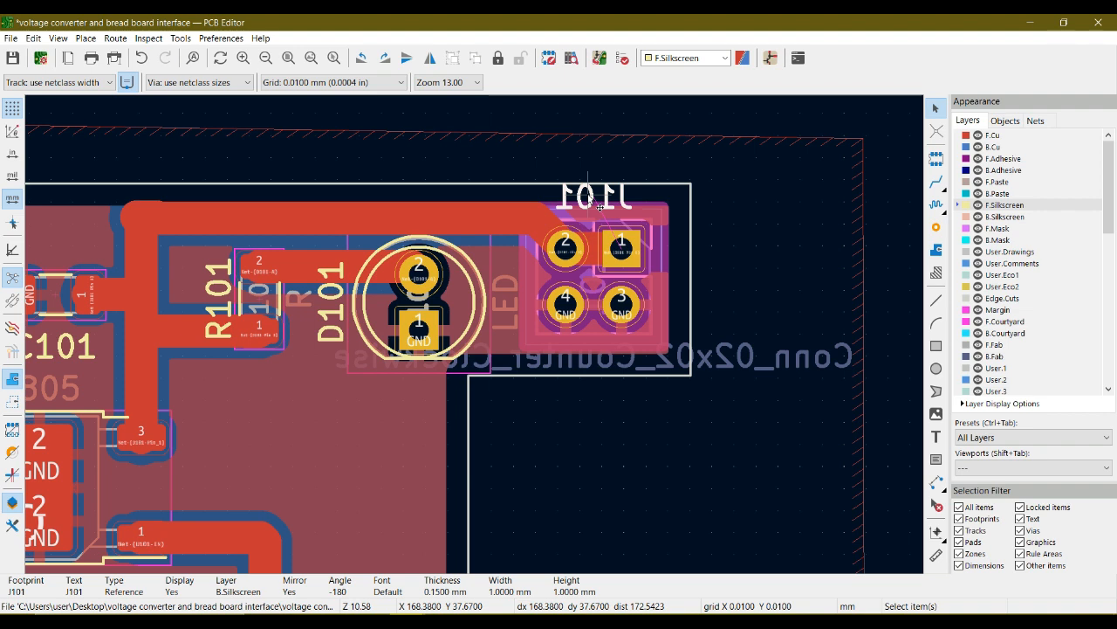
double_click(600, 204)
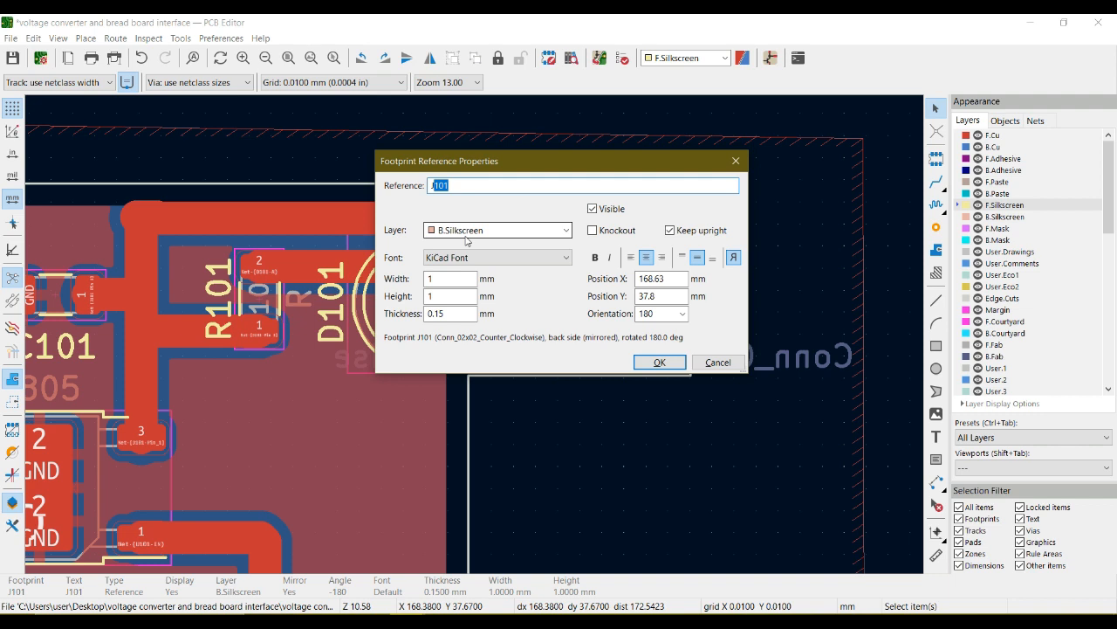
click(566, 230)
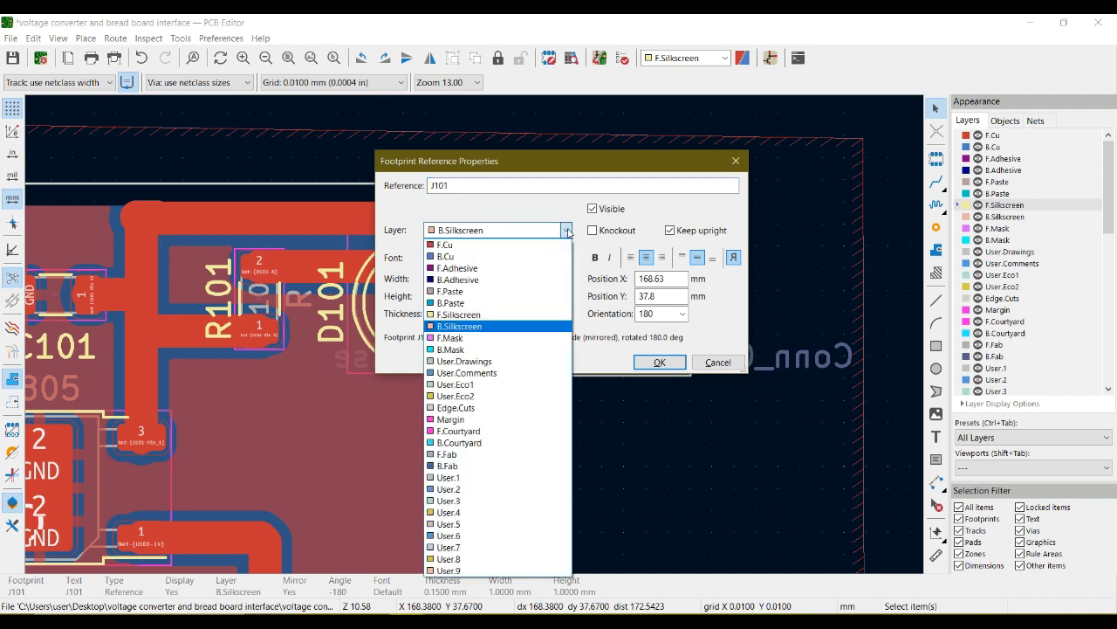
click(471, 315)
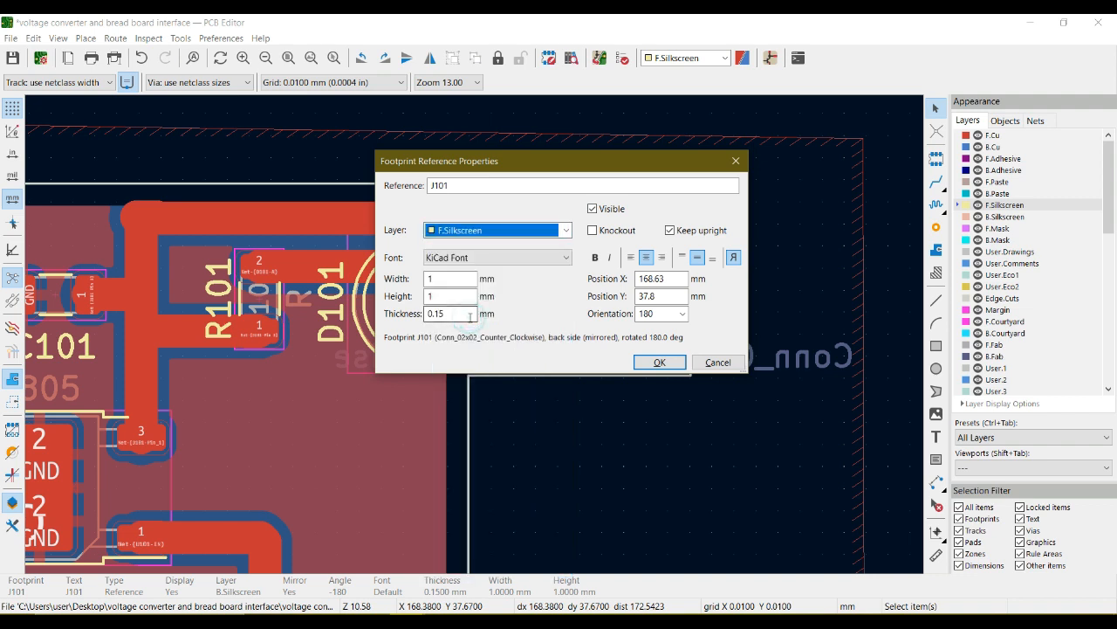
click(660, 362)
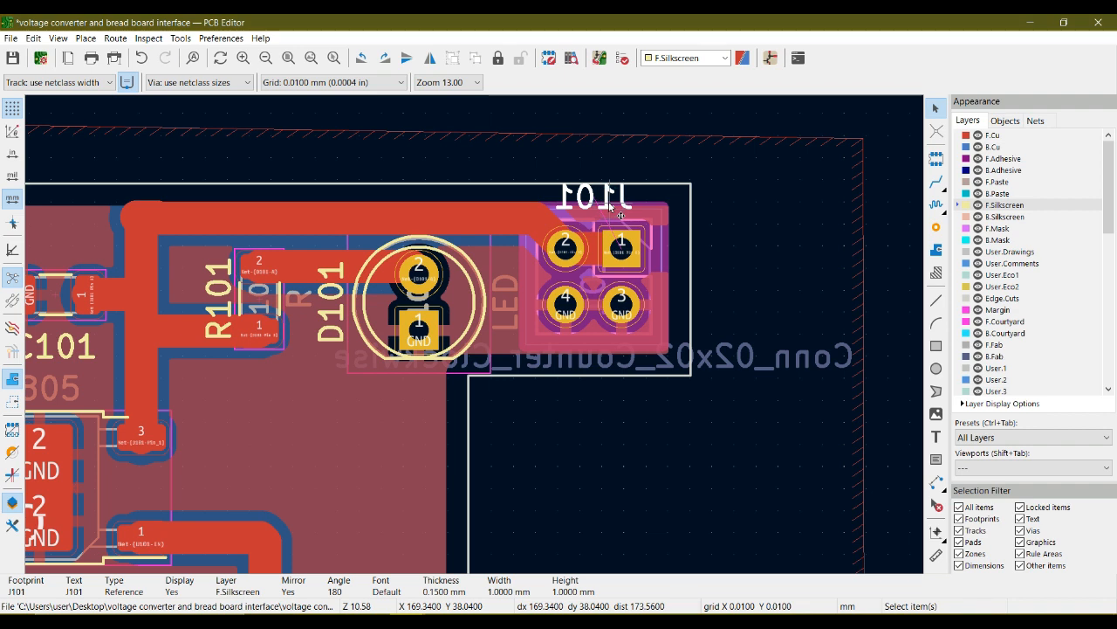
key(ctrl+s)
- Inspect the J101 label in the 3D Viewer from above and at an angle
key(alt+3)
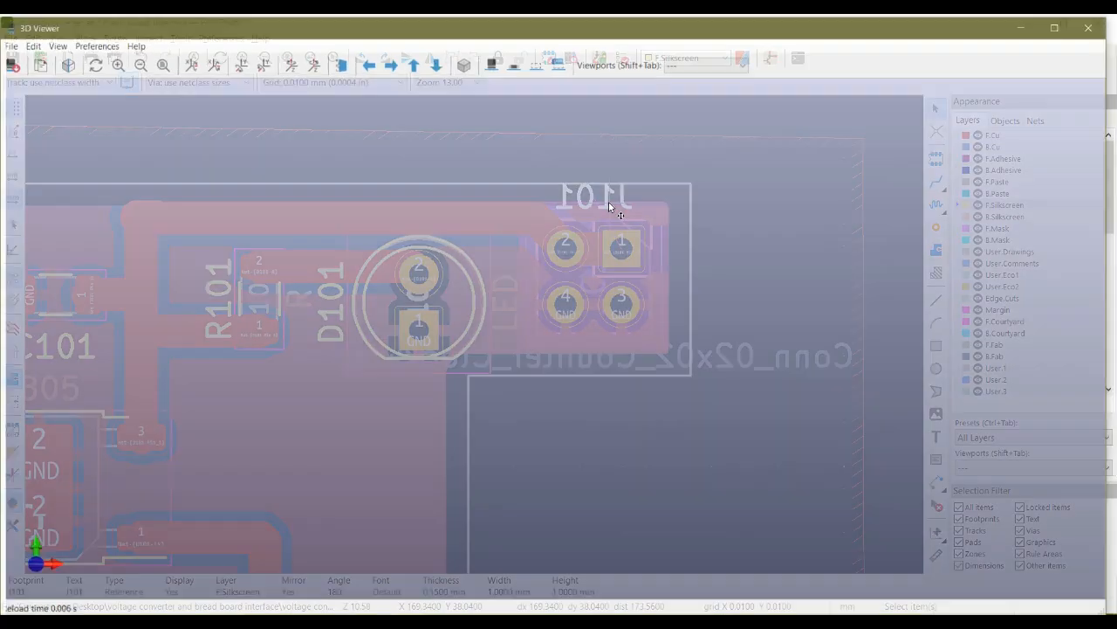
scroll(645, 198, up, 2)
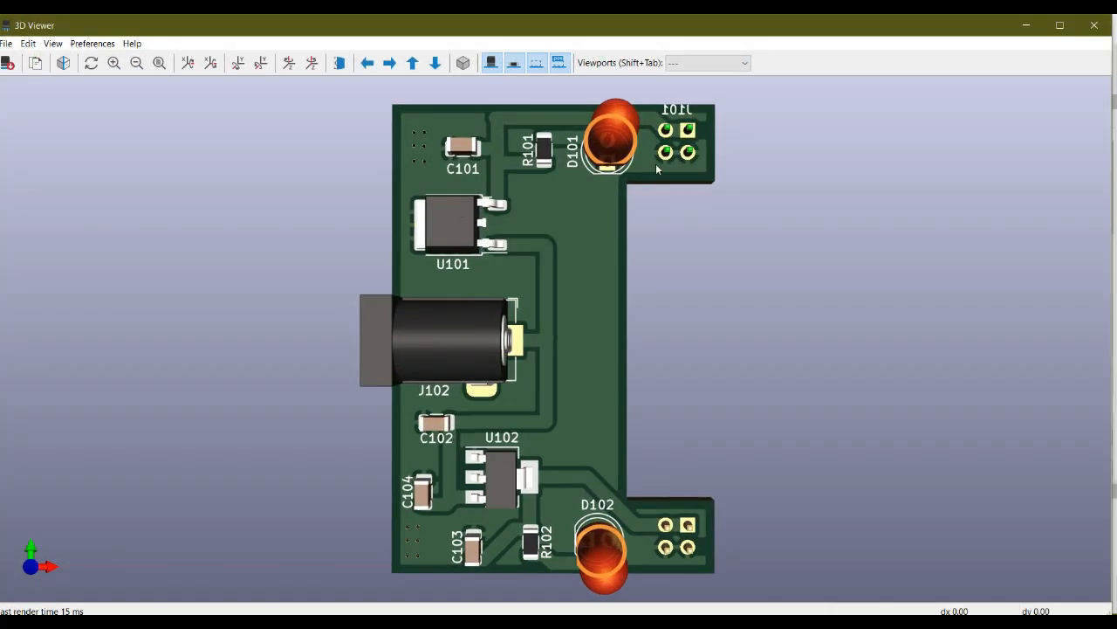
right_click(666, 157)
click(680, 117)
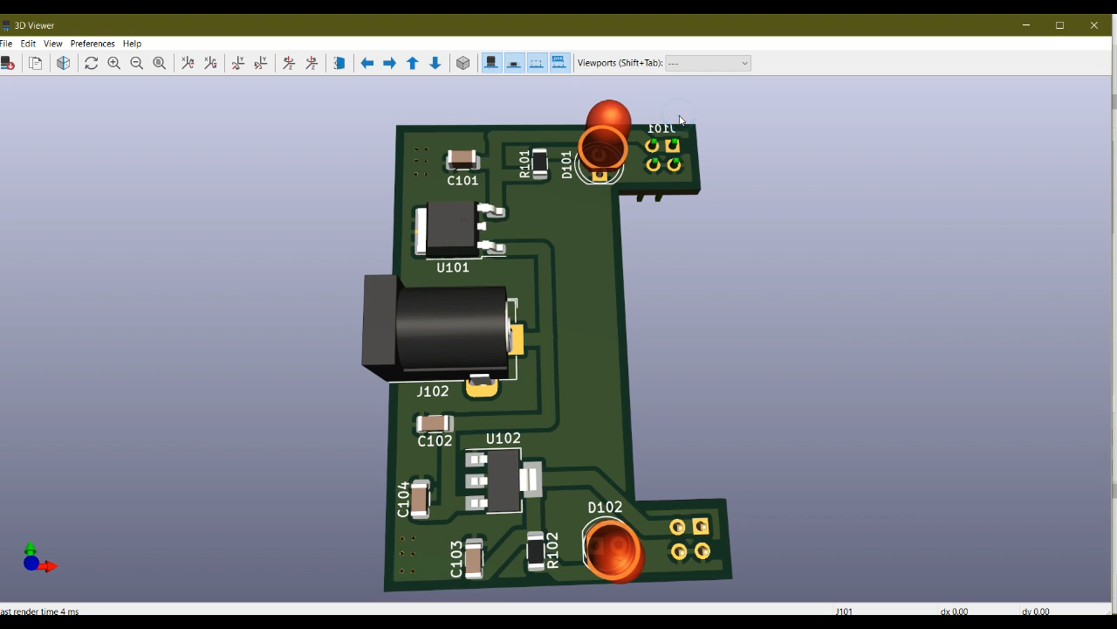
drag(670, 138, 657, 266)
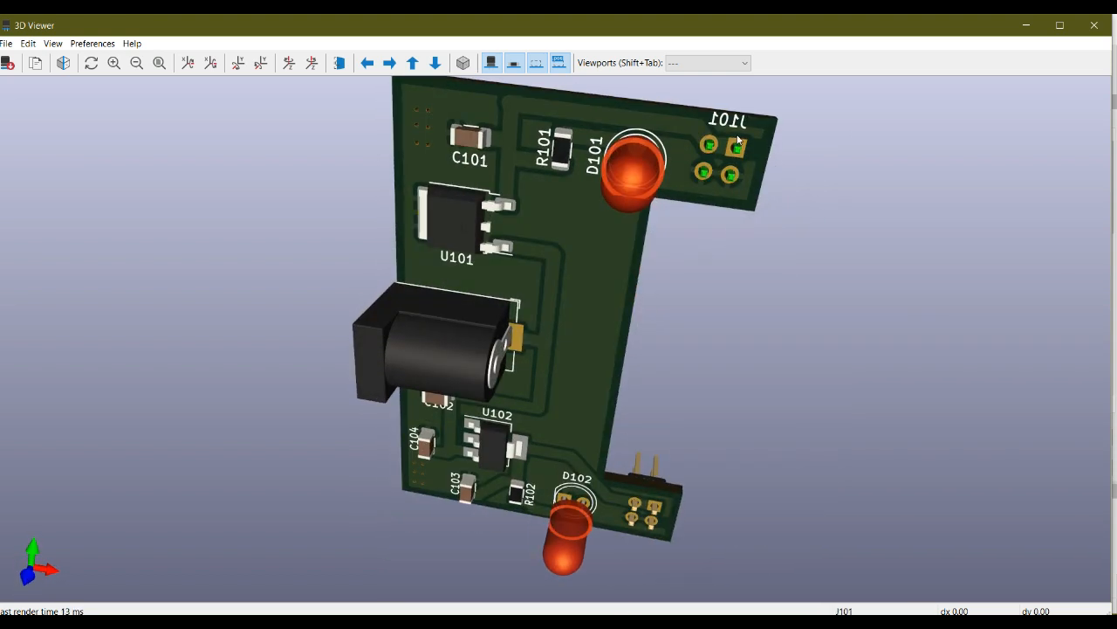
click(1093, 27)
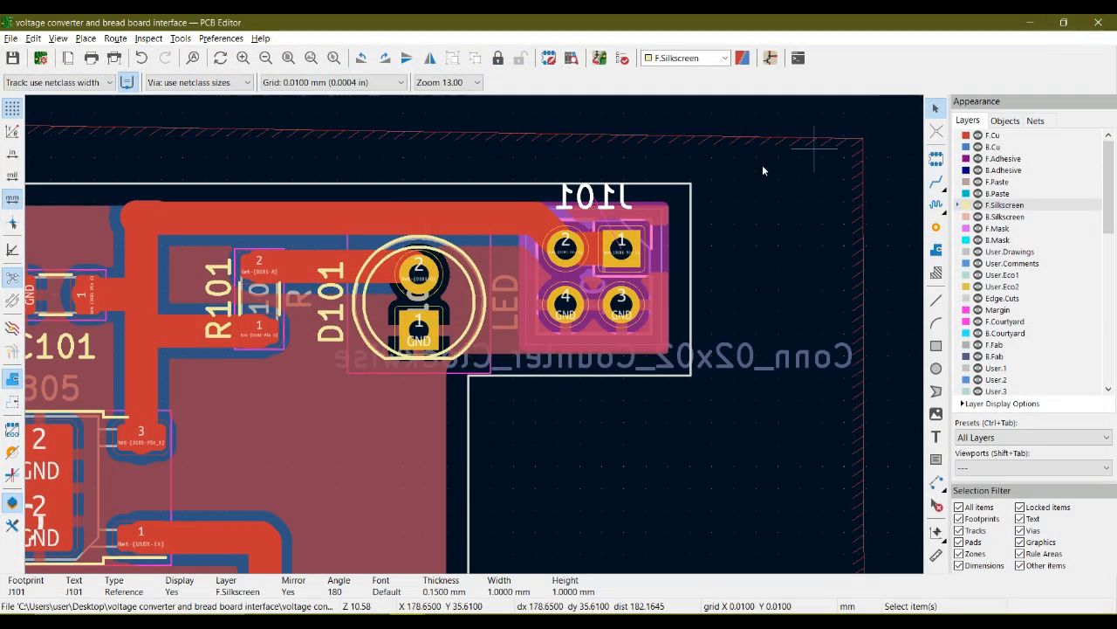
- Turn off mirroring for the J101 reference and move it beside the connector's upper-left corner, above D101's LED text
double_click(607, 201)
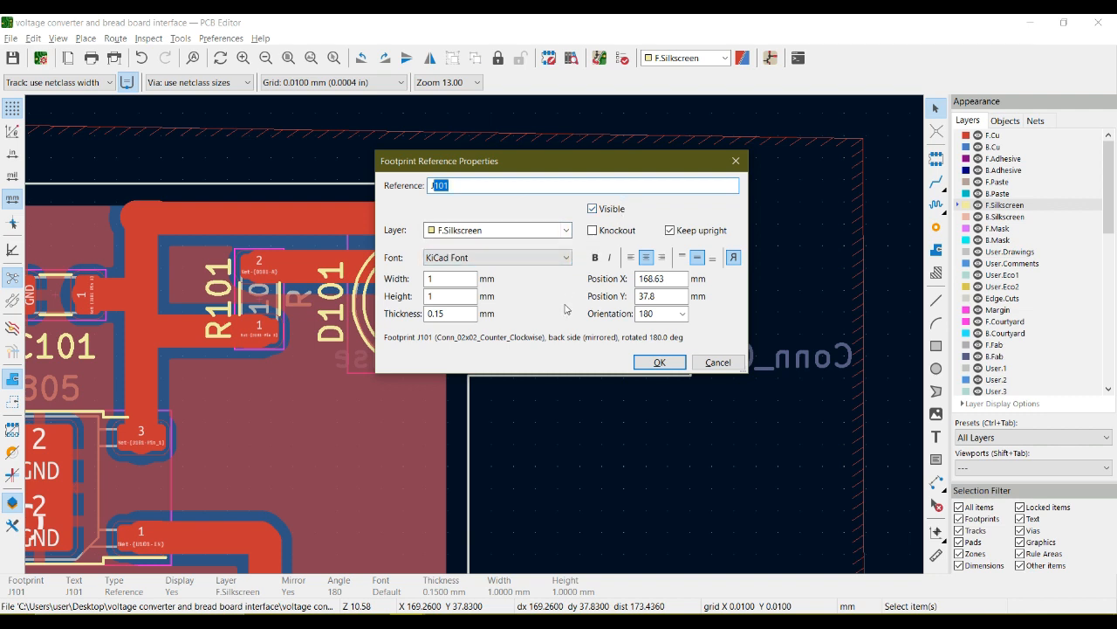
click(734, 260)
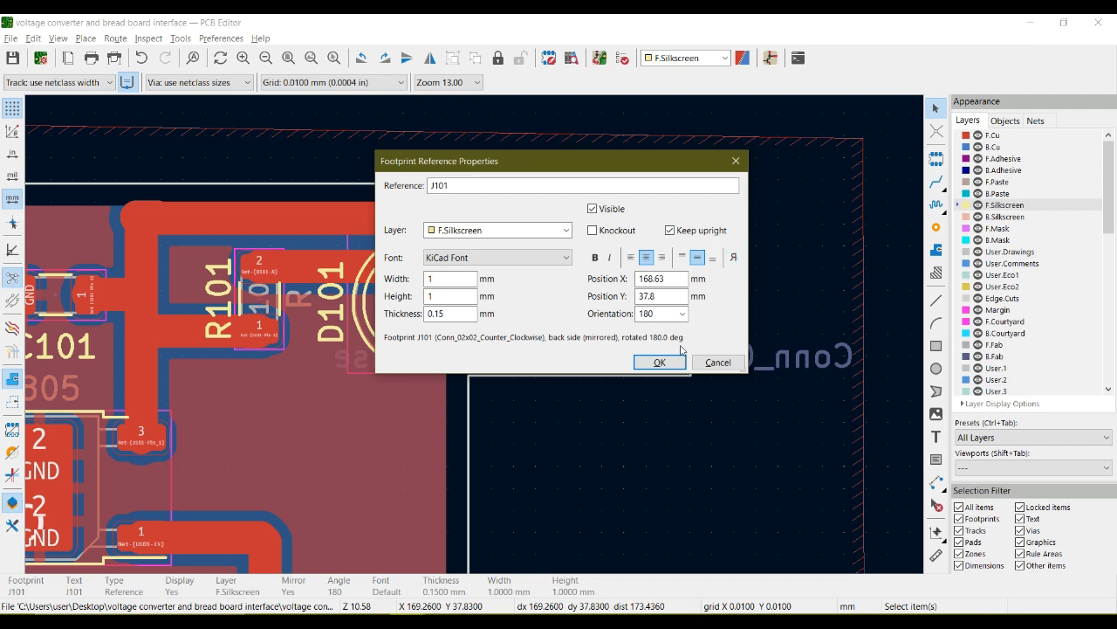
click(661, 362)
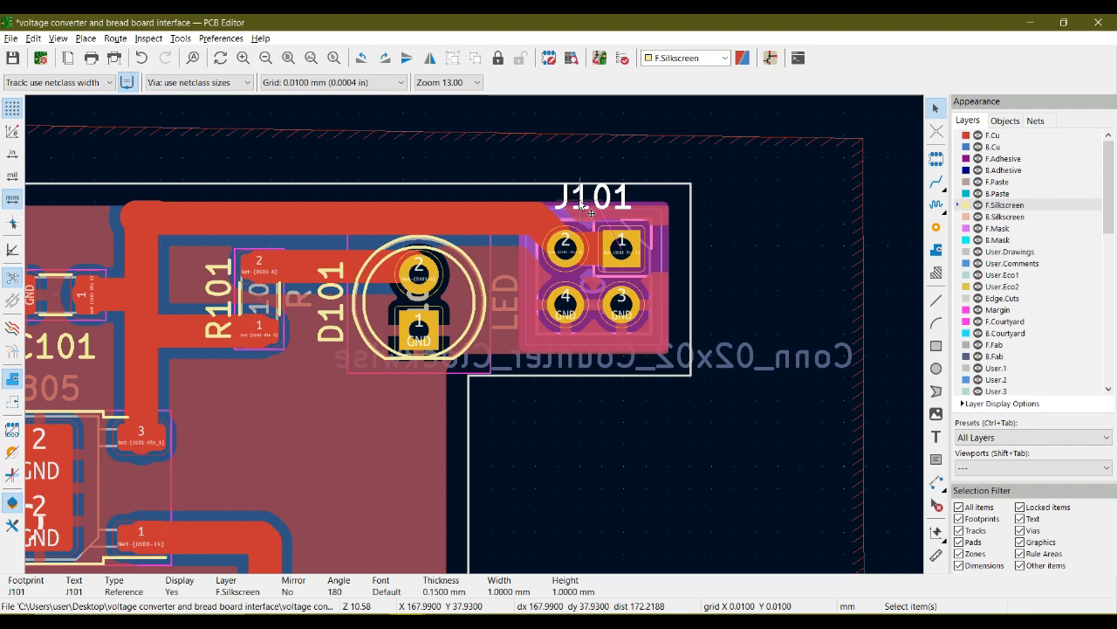
key(m)
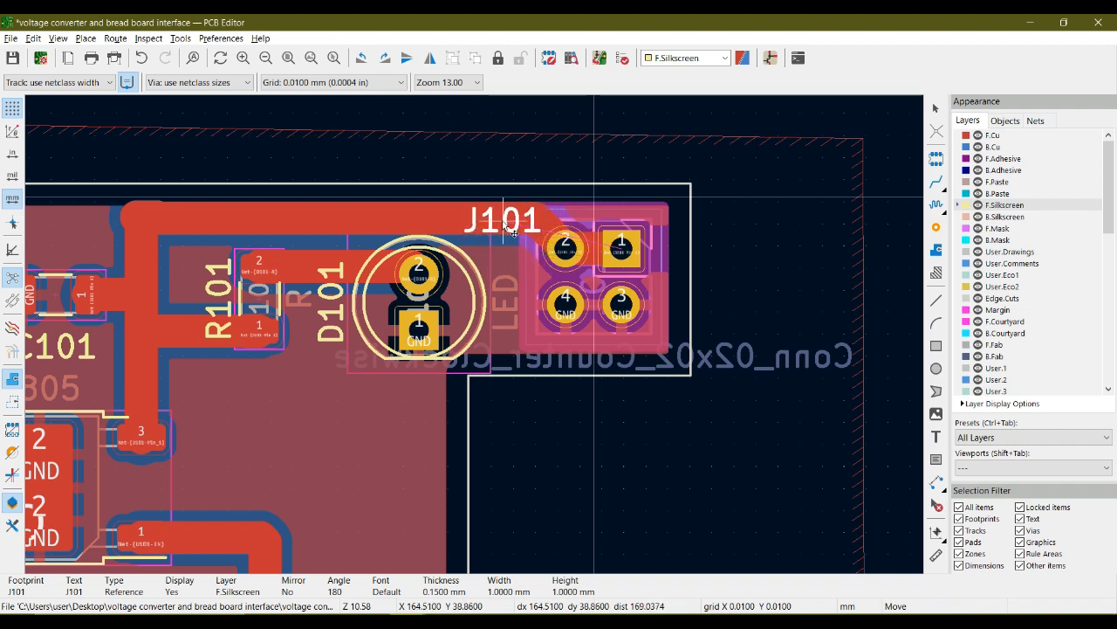
click(514, 231)
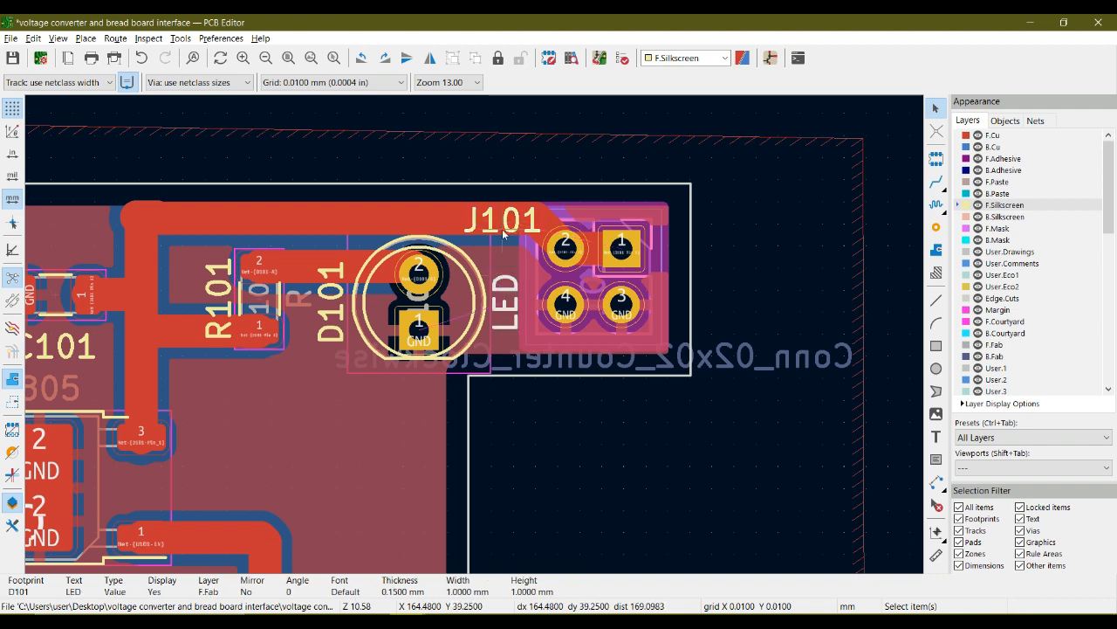
click(508, 237)
key(Escape)
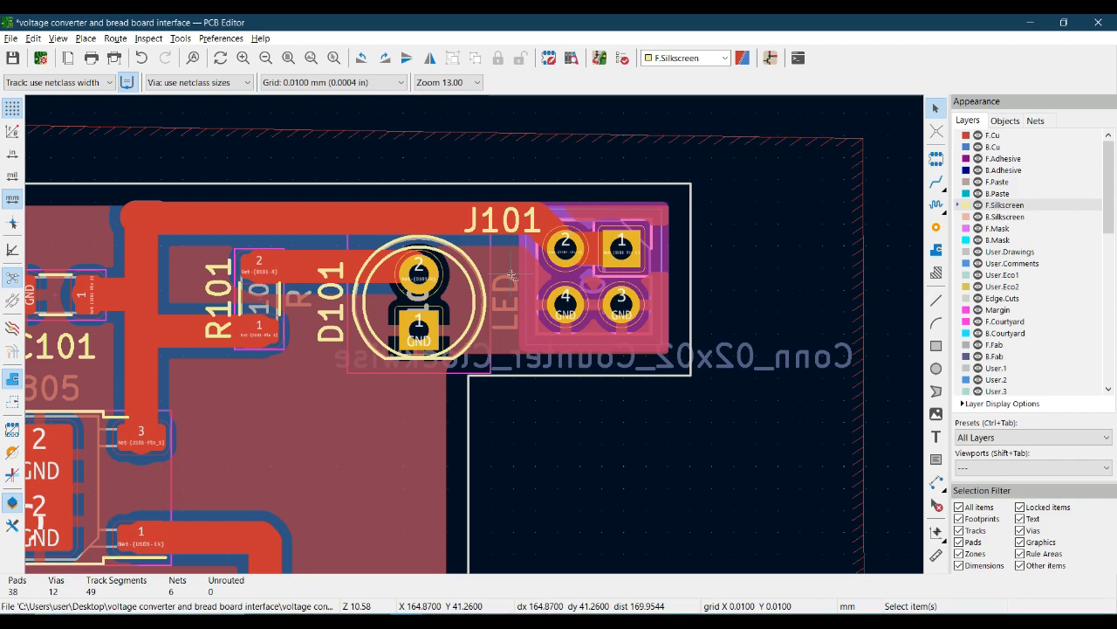
- Examine the J101 label's placement in the 3D Viewer with the through-hole and surface-mount component models hidden
key(alt+3)
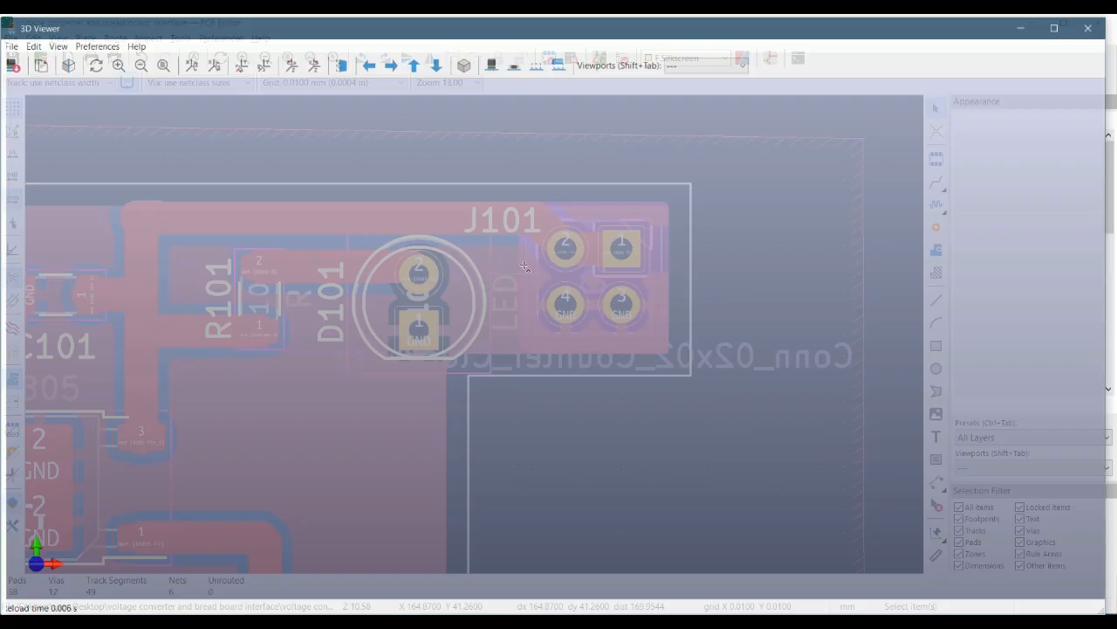
scroll(649, 133, up, 3)
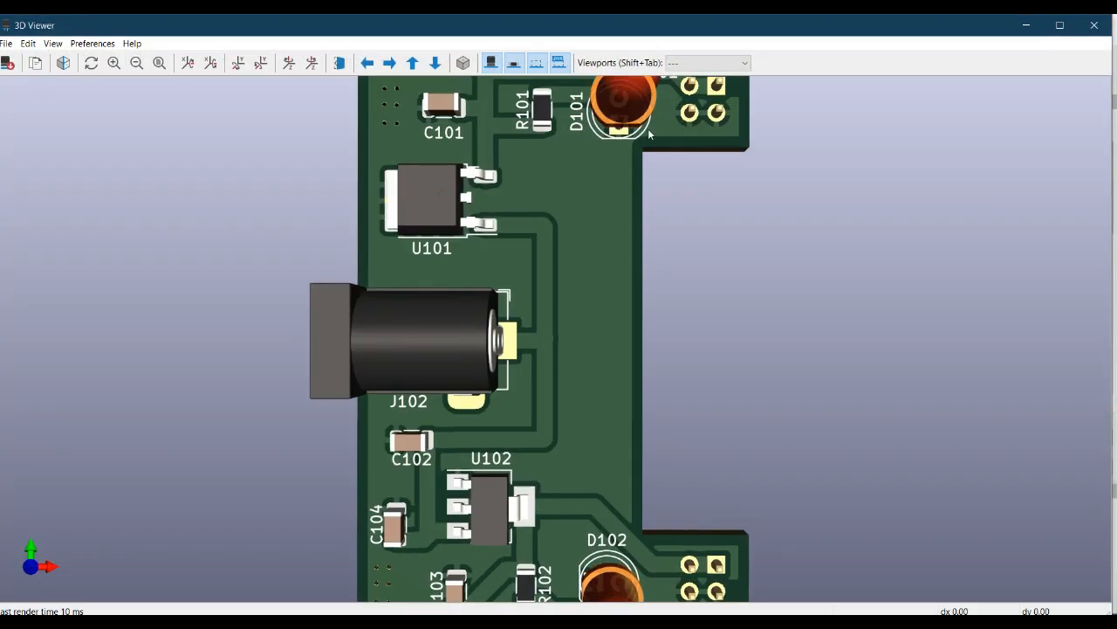
scroll(654, 117, down, 3)
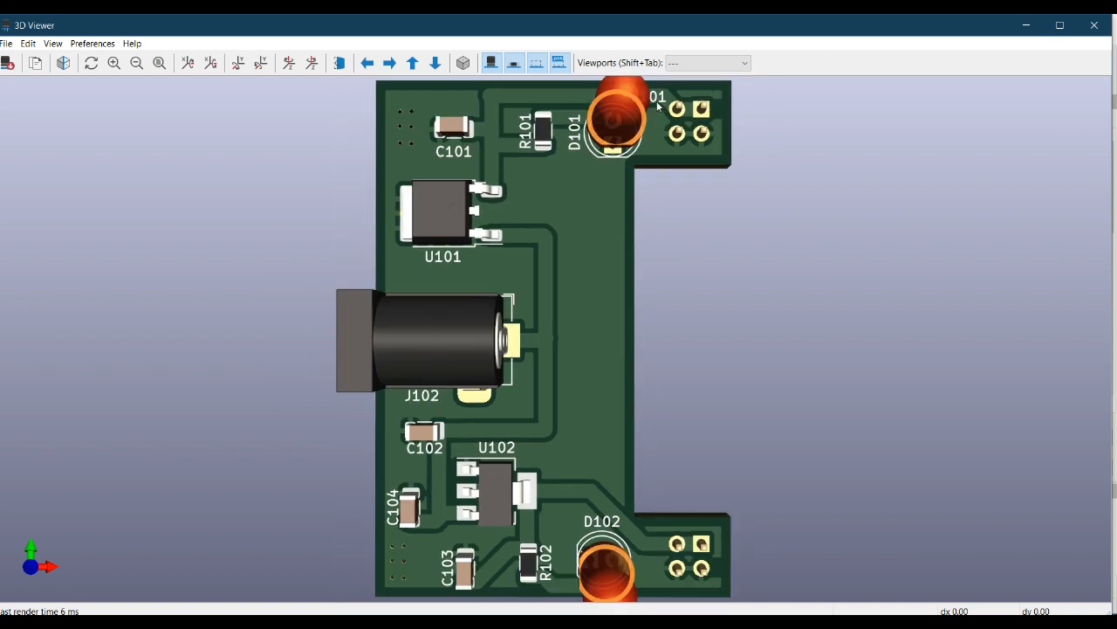
click(514, 63)
click(492, 63)
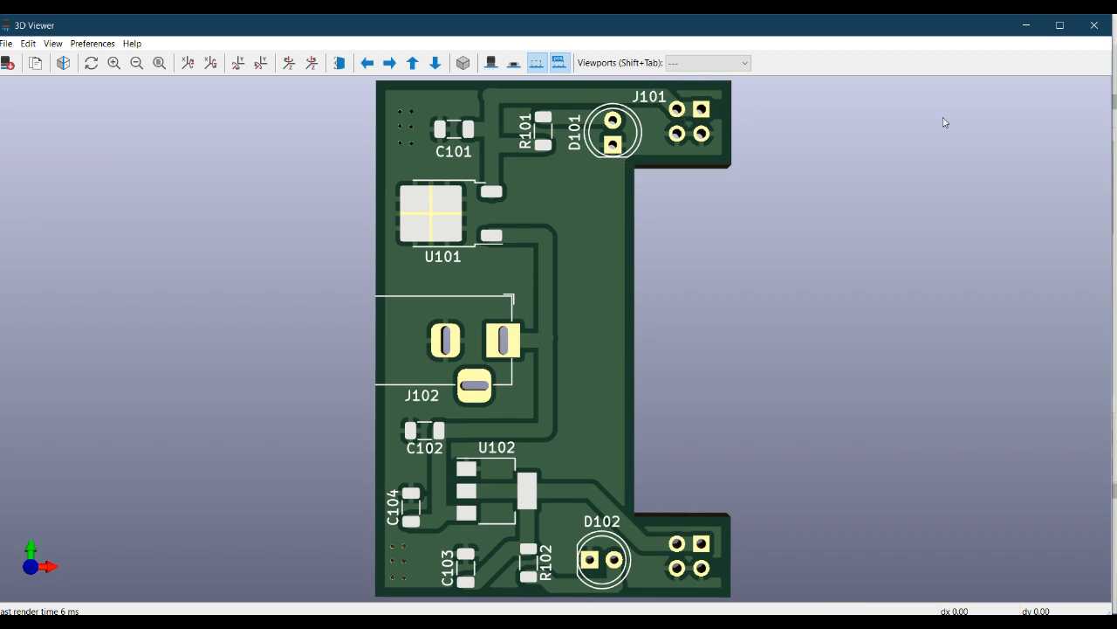
click(1091, 31)
- Put connector J103's reference text on F.Silkscreen and turn off its mirroring
scroll(476, 339, down, 5)
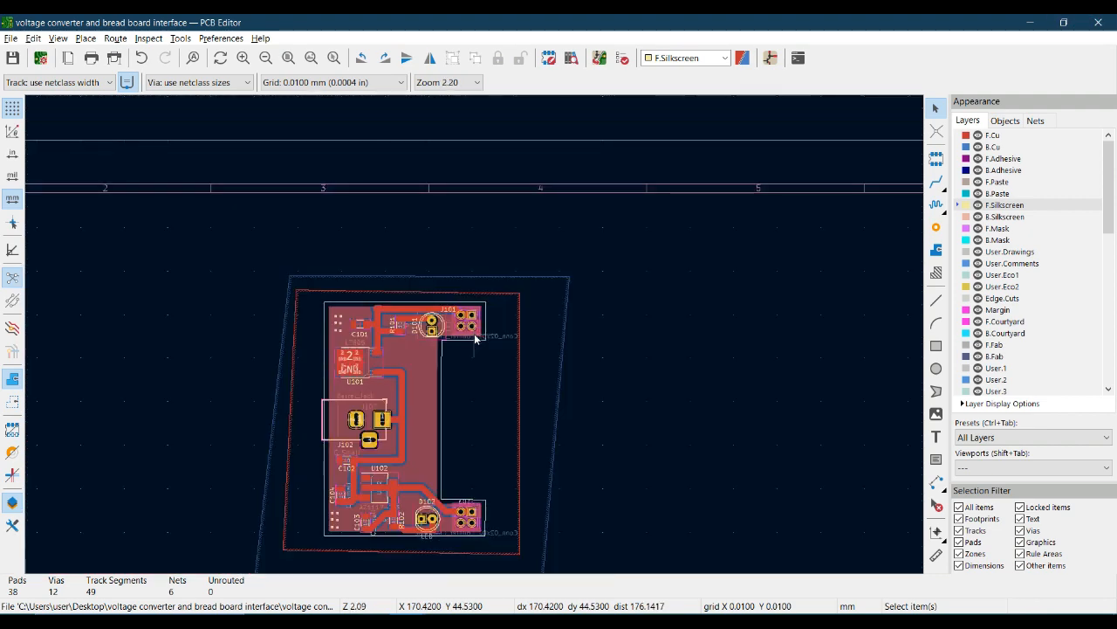
scroll(467, 525, up, 7)
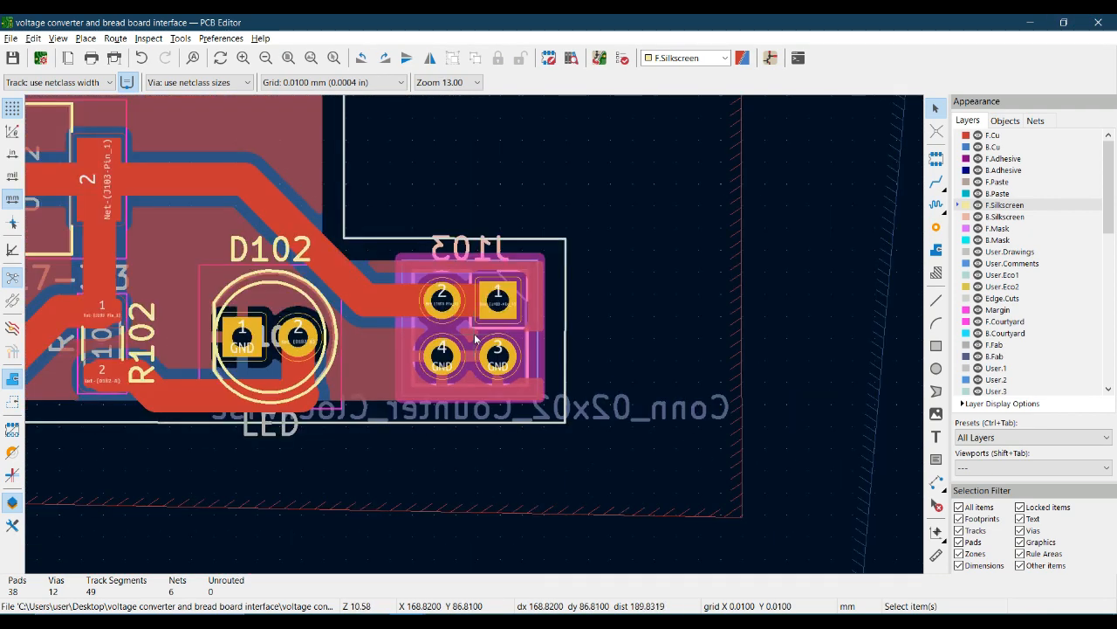
click(485, 253)
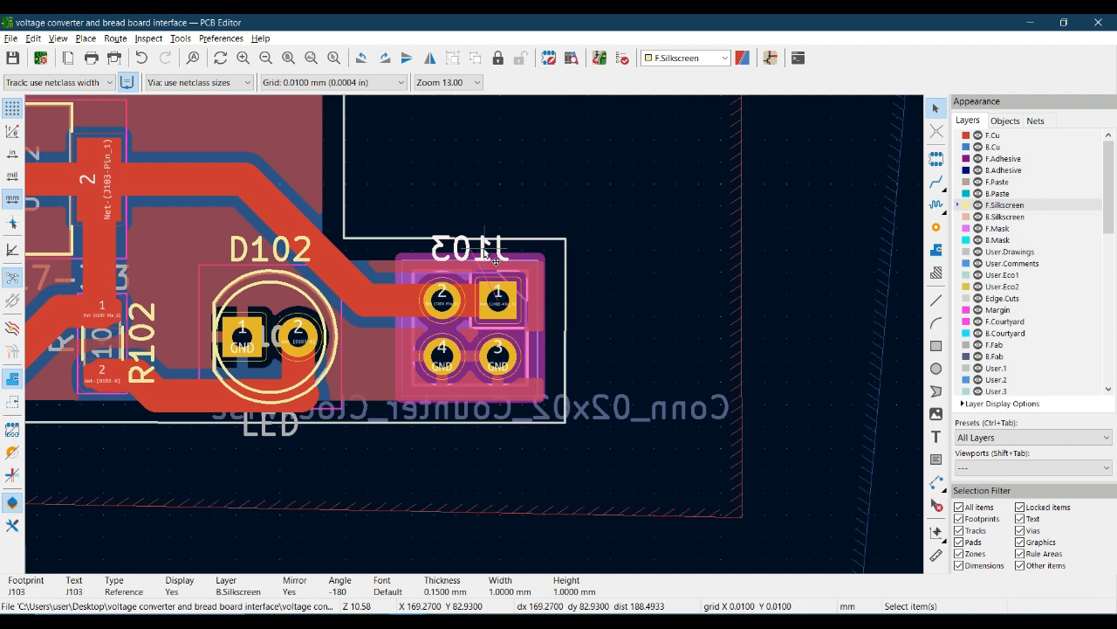
double_click(485, 253)
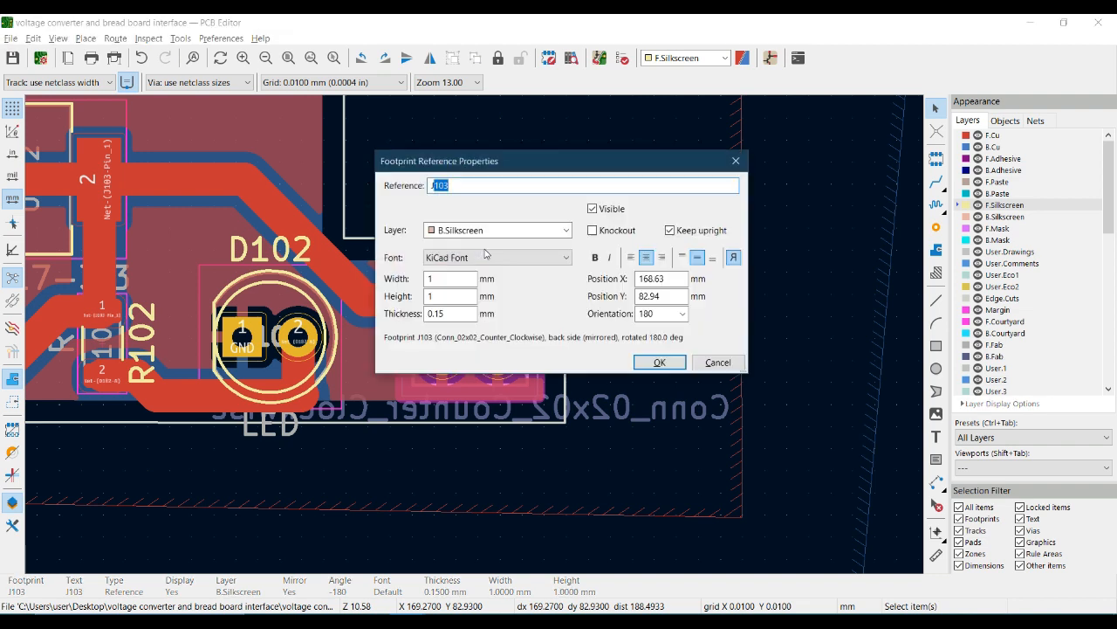
click(487, 231)
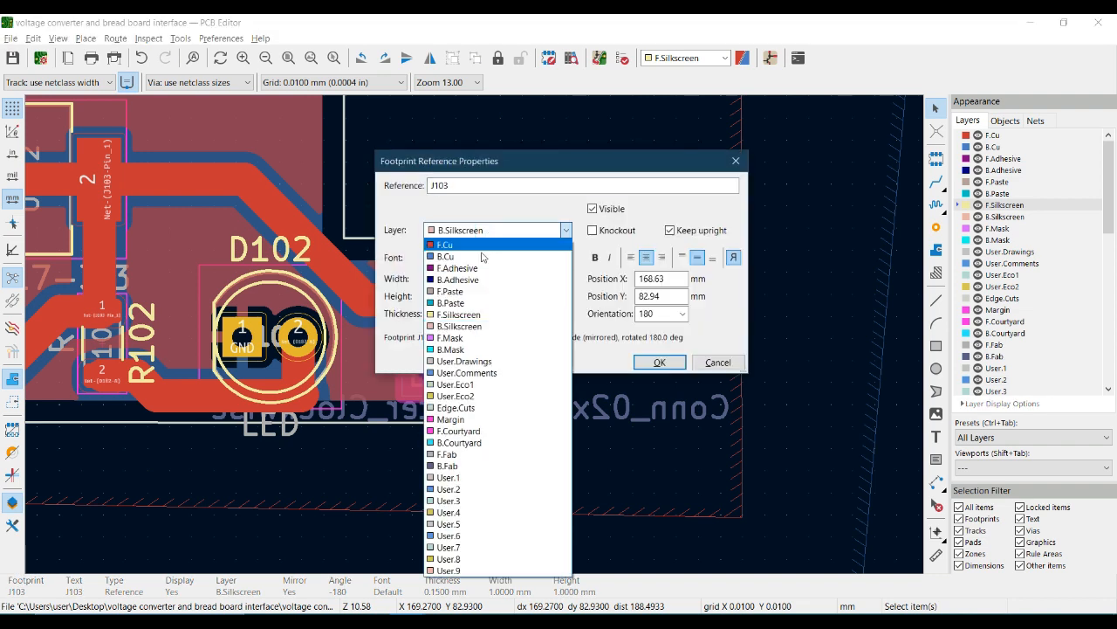
click(528, 315)
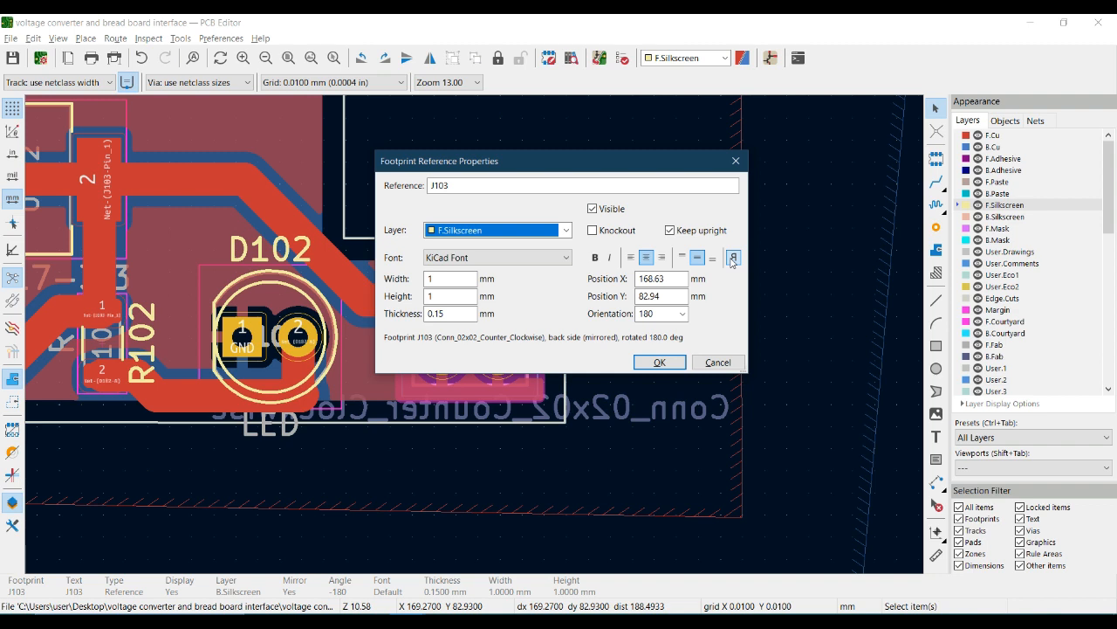
click(732, 259)
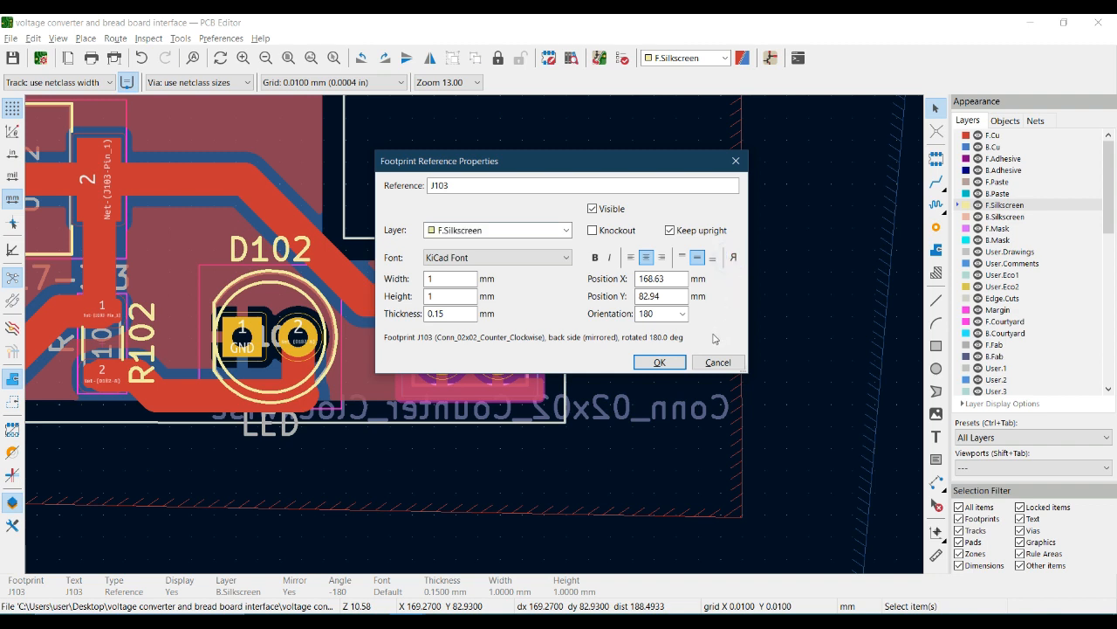
click(657, 362)
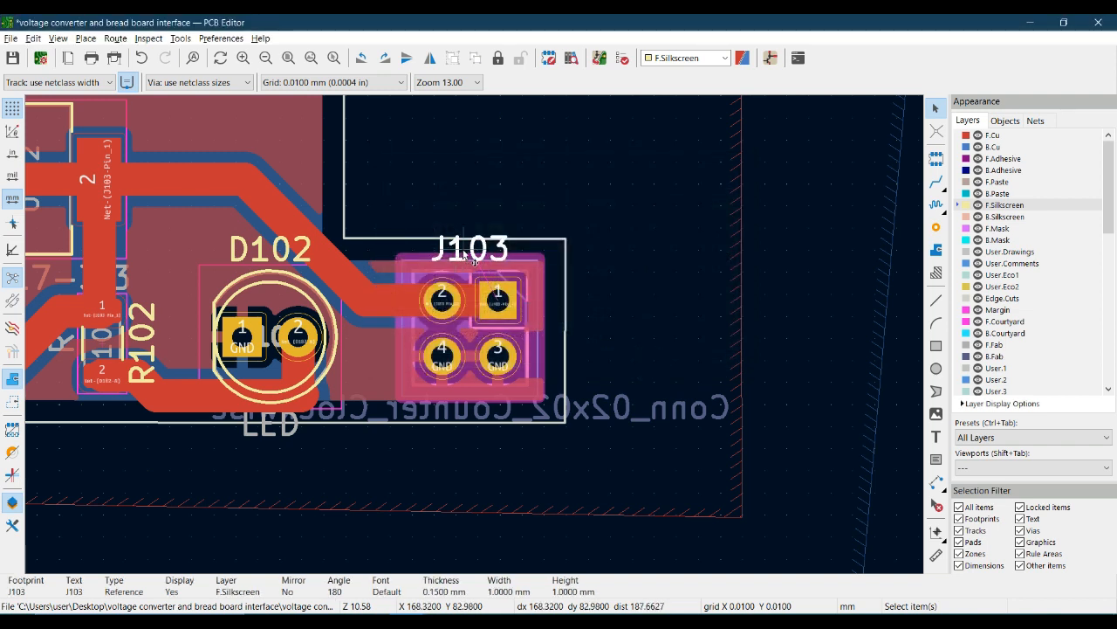
- Move the J103 reference between D102 and its connector and rotate it to read vertically
drag(460, 255, 374, 319)
key(r)
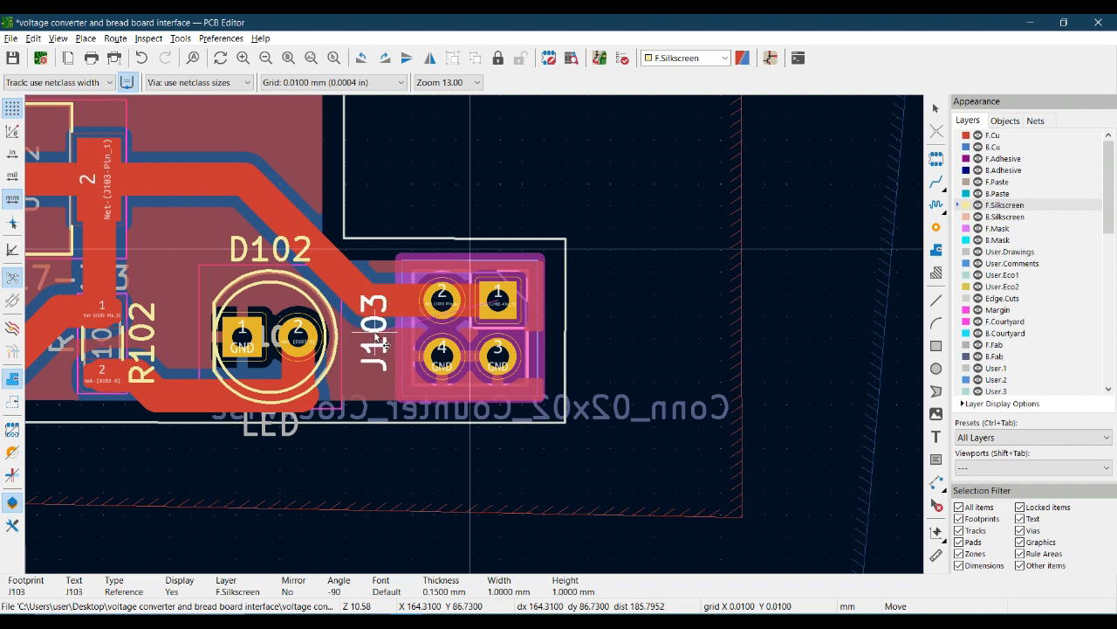
click(370, 332)
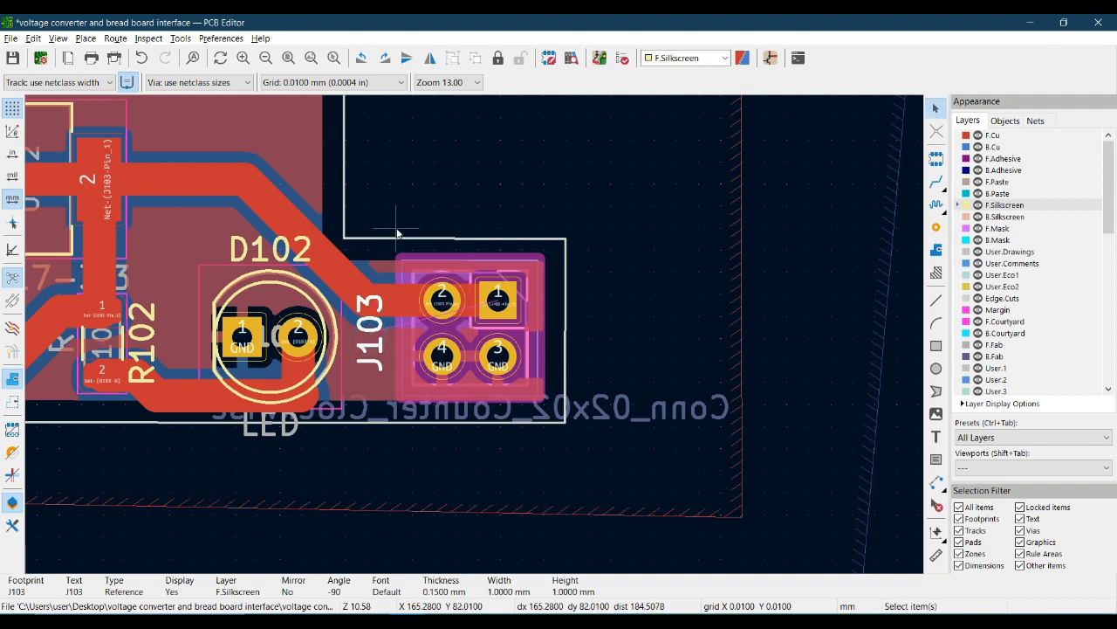
scroll(396, 234, down, 5)
scroll(485, 227, up, 4)
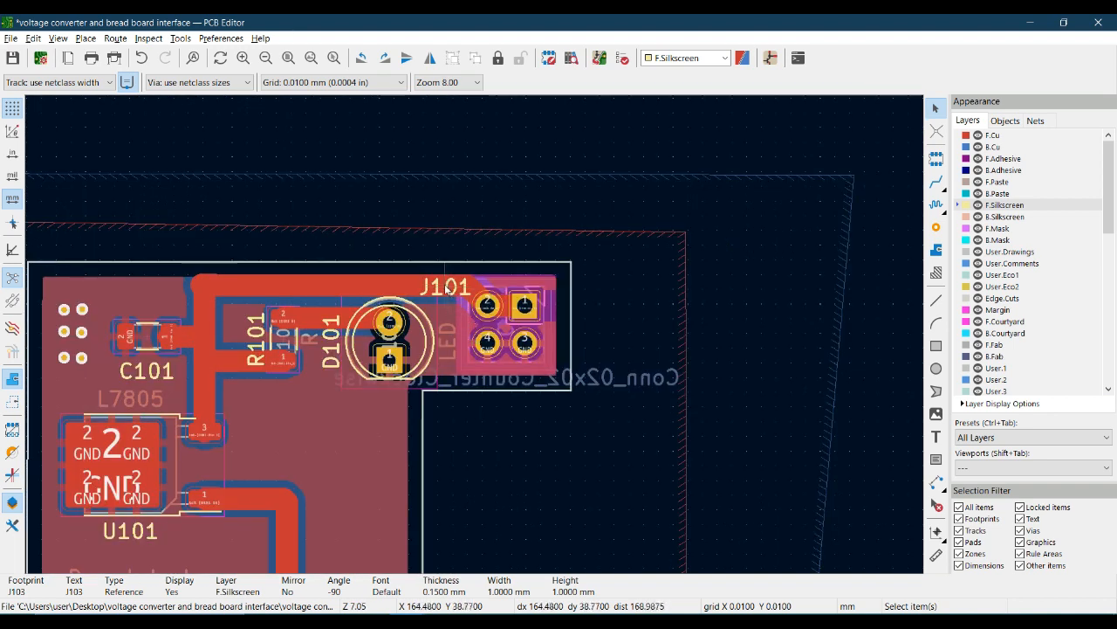
click(446, 289)
click(446, 308)
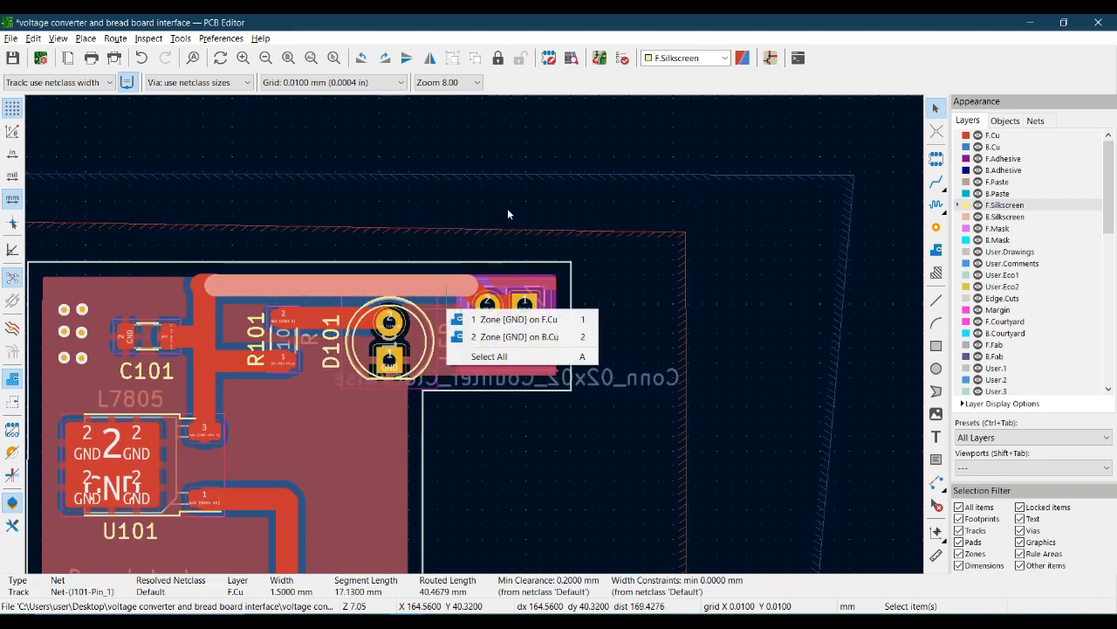
key(Escape)
click(455, 294)
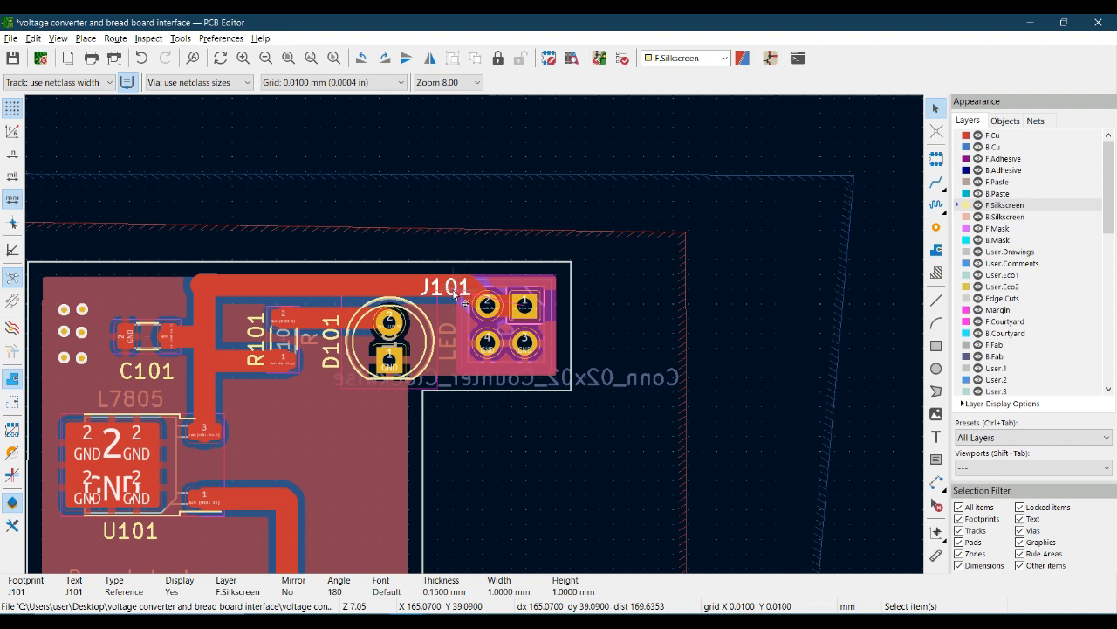
click(464, 300)
click(462, 295)
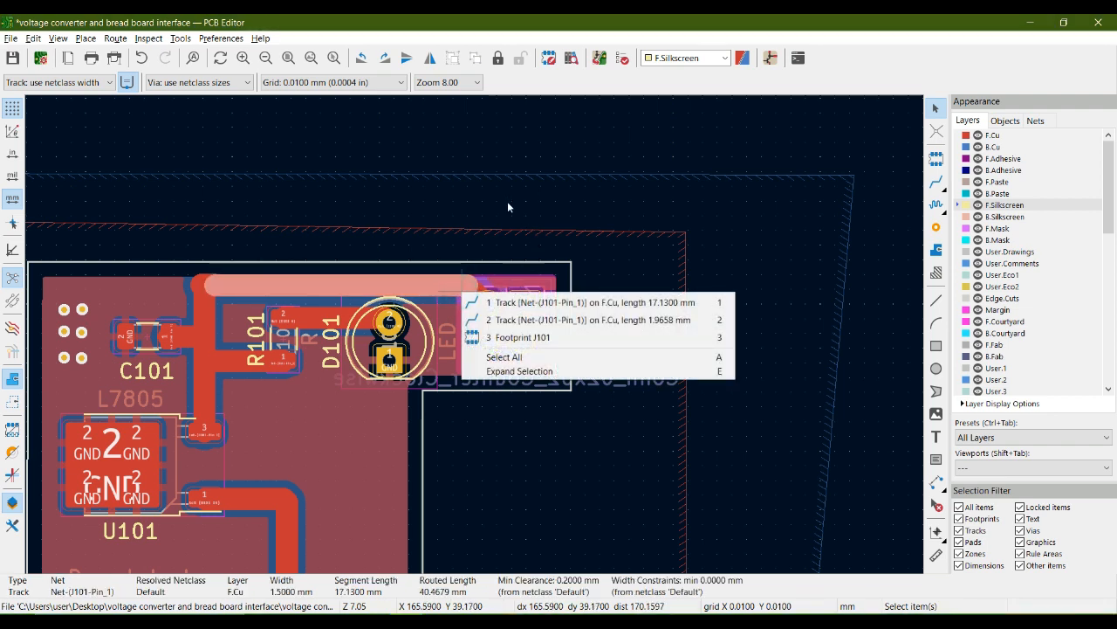
key(Escape)
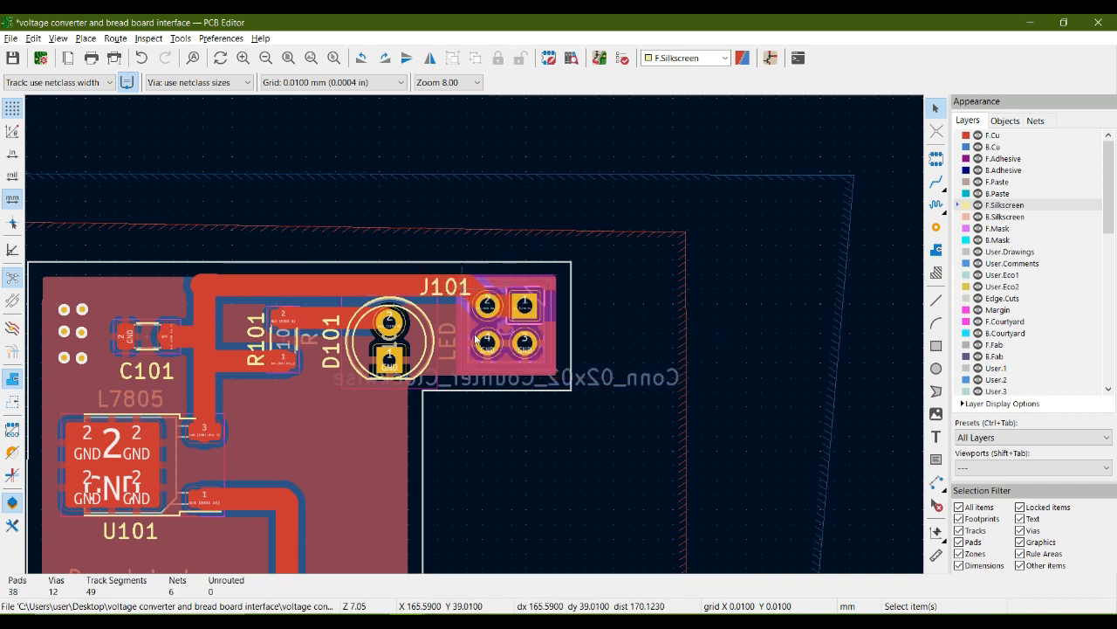
- Rotate the J101 reference to read vertically, move it between D101 and its connector, and save the board
scroll(484, 303, up, 5)
click(502, 289)
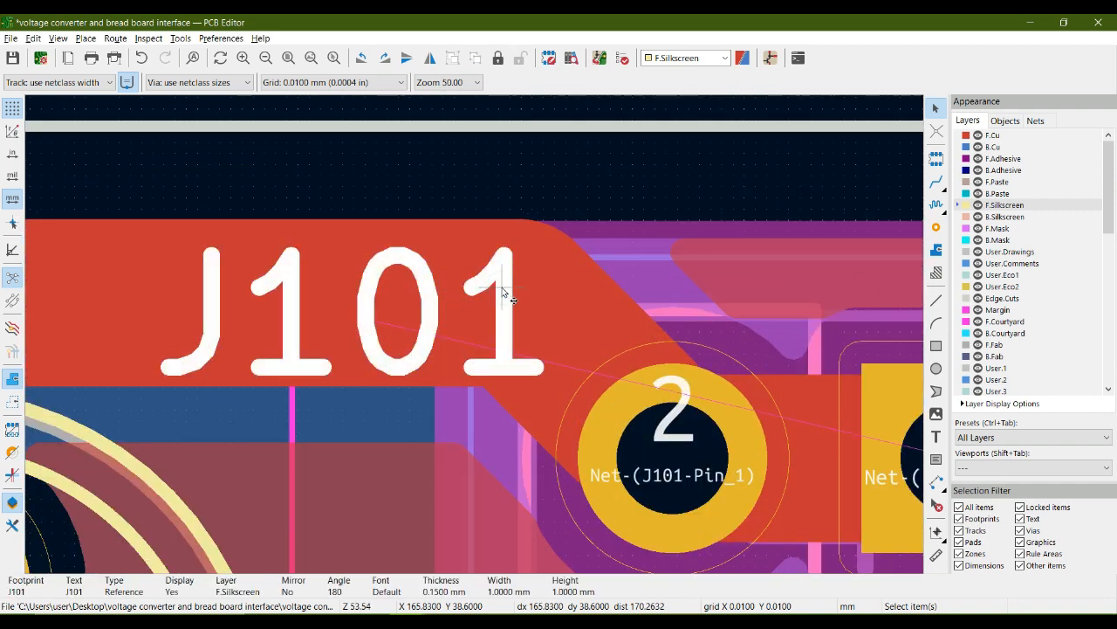
key(r)
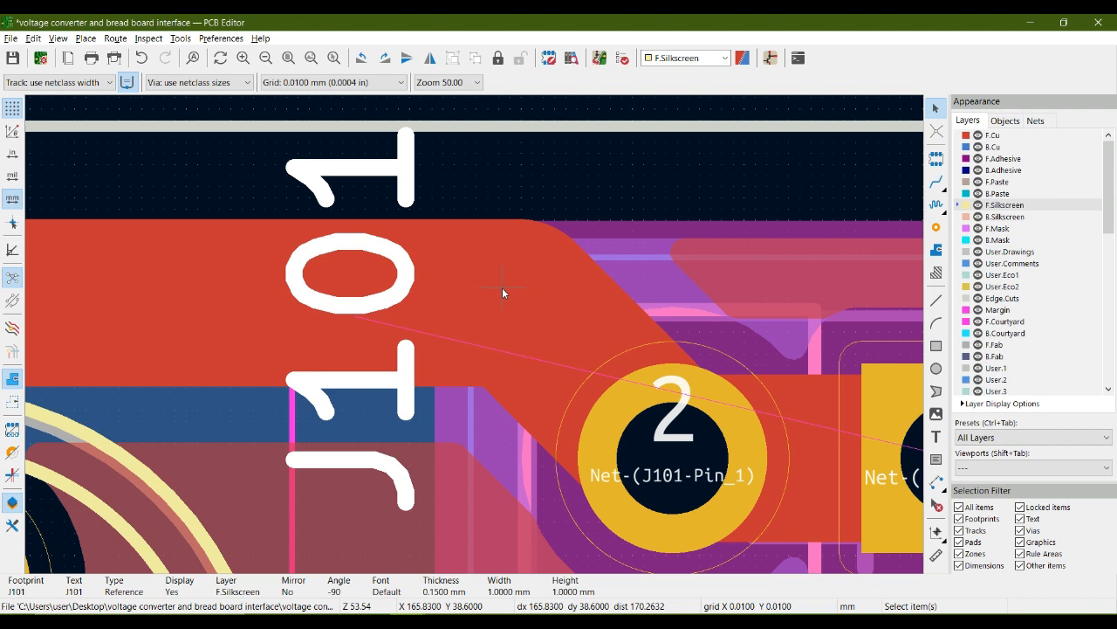
key(m)
scroll(367, 389, down, 5)
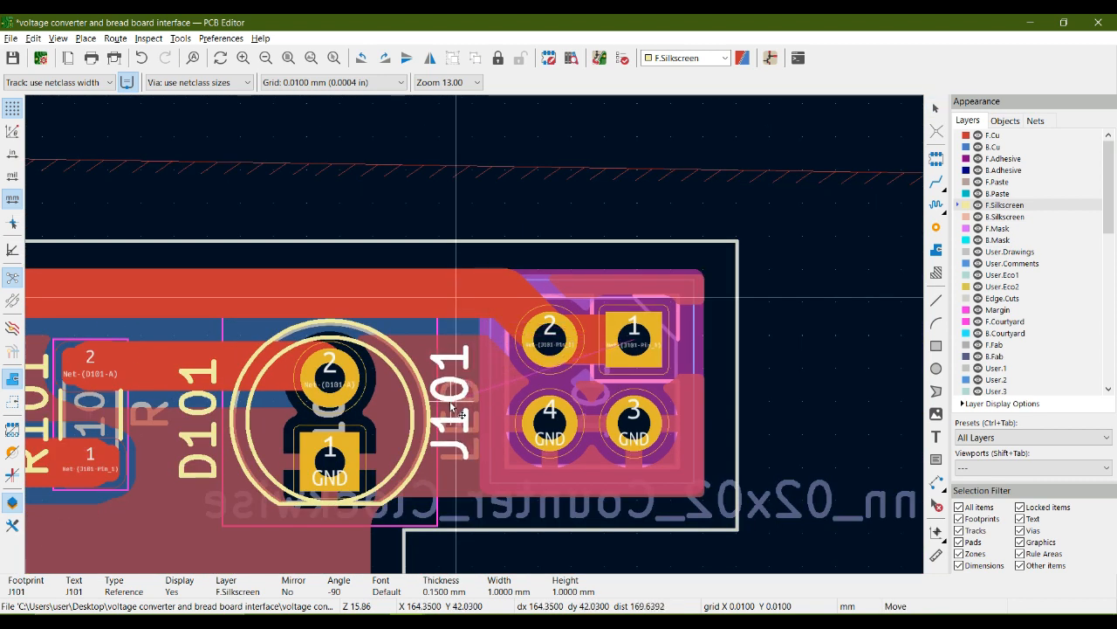
click(466, 415)
scroll(467, 414, down, 5)
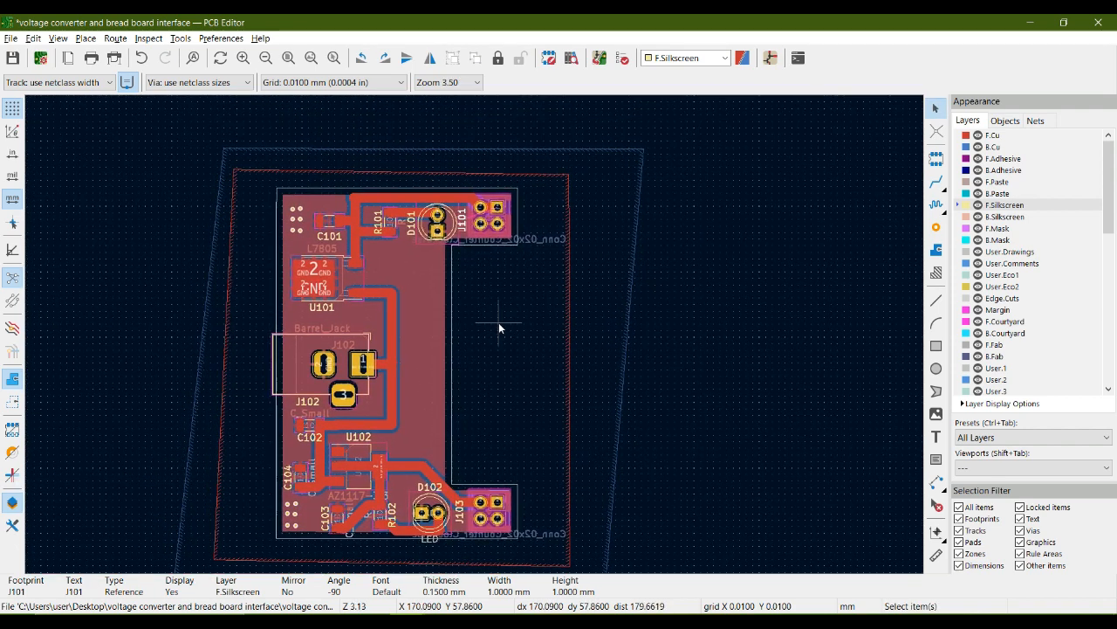
key(ctrl+s)
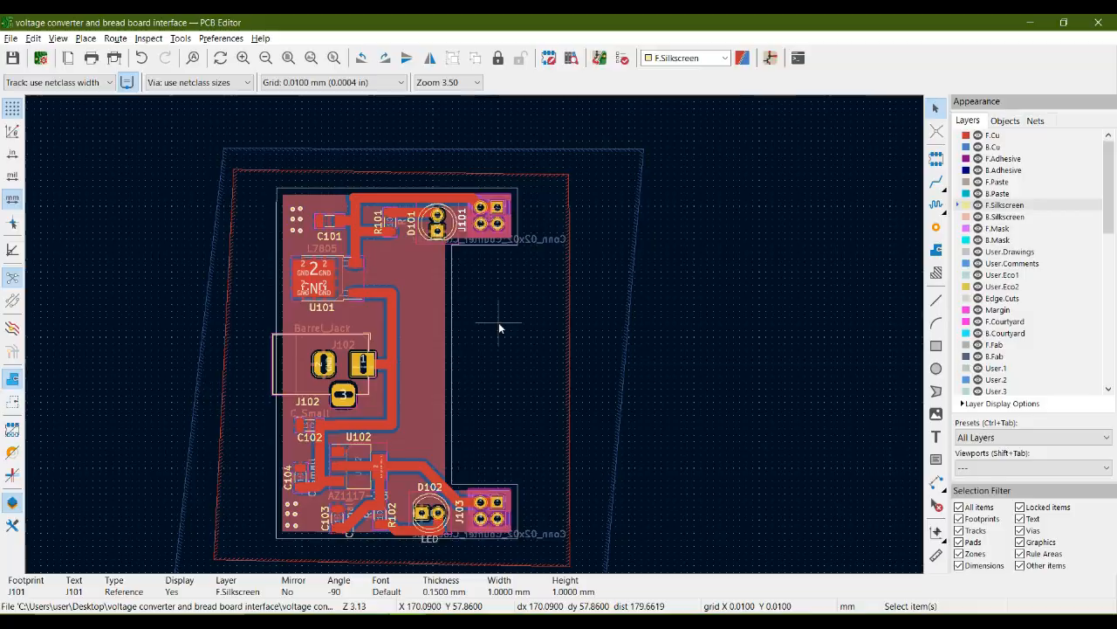
- Show the surface-mount and through-hole models in the 3D Viewer and examine the board's reference labels from several angles
key(alt+3)
scroll(618, 238, up, 2)
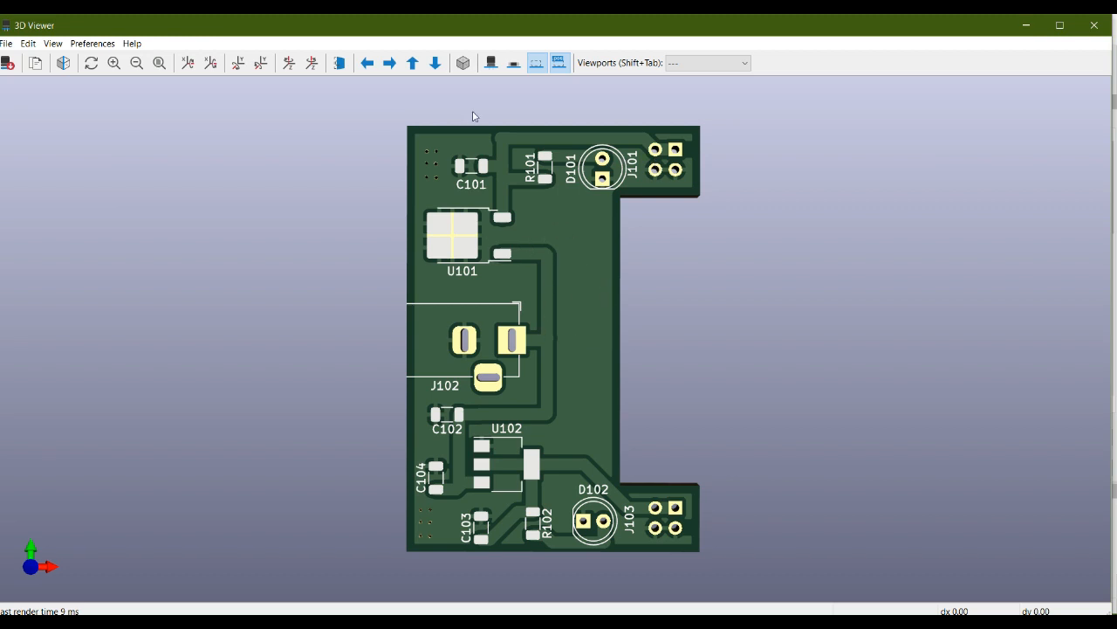
click(513, 65)
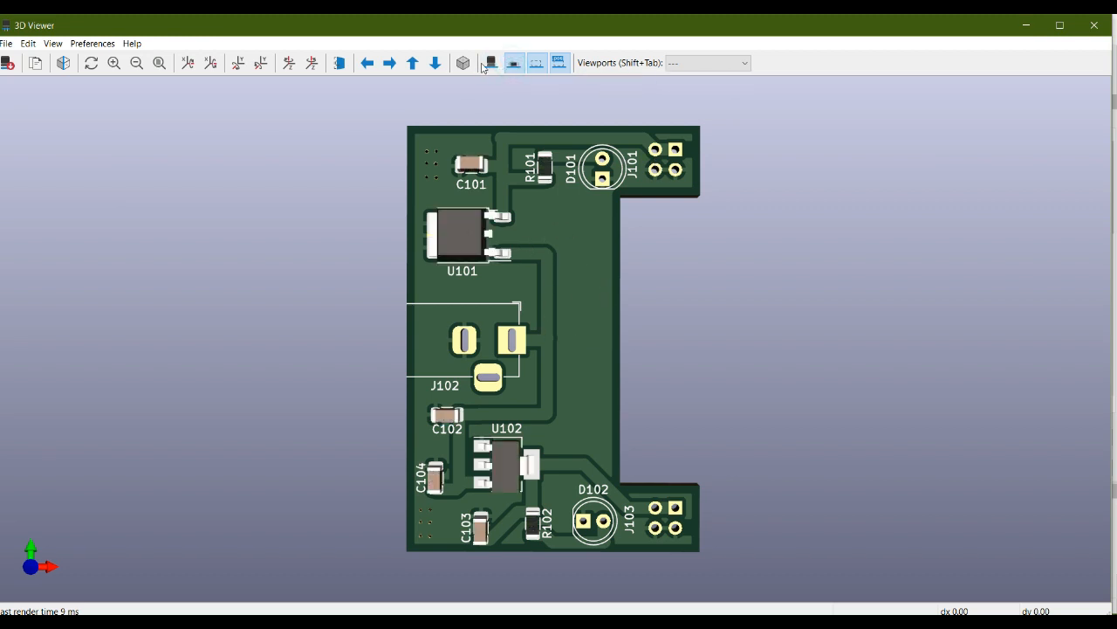
click(488, 64)
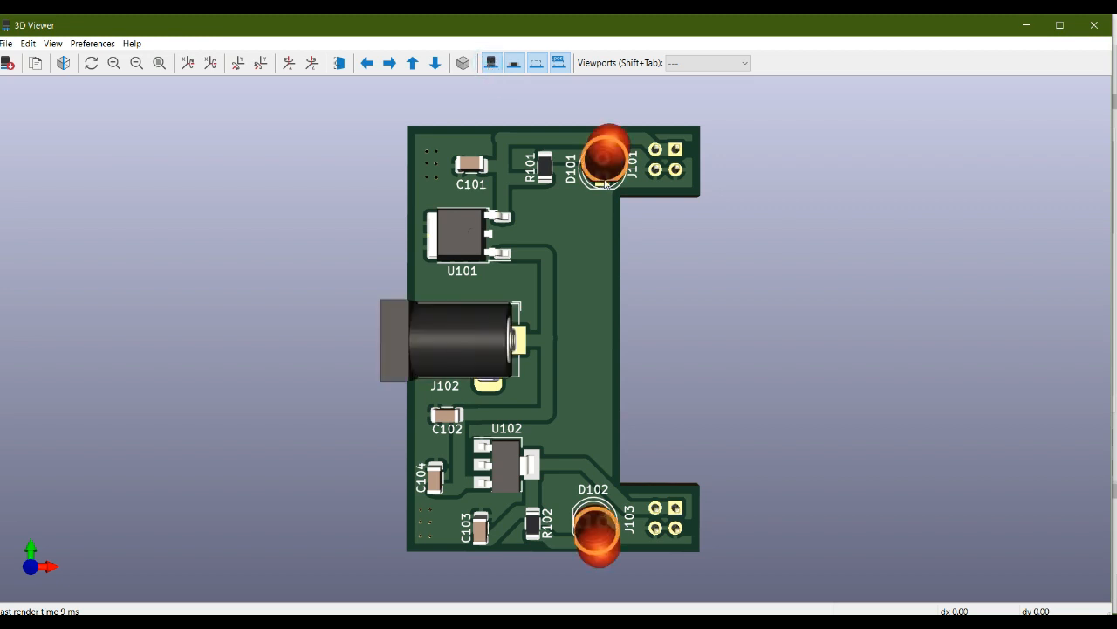
mouse_move(622, 158)
mouse_down()
mouse_move(540, 299)
mouse_move(609, 162)
mouse_up()
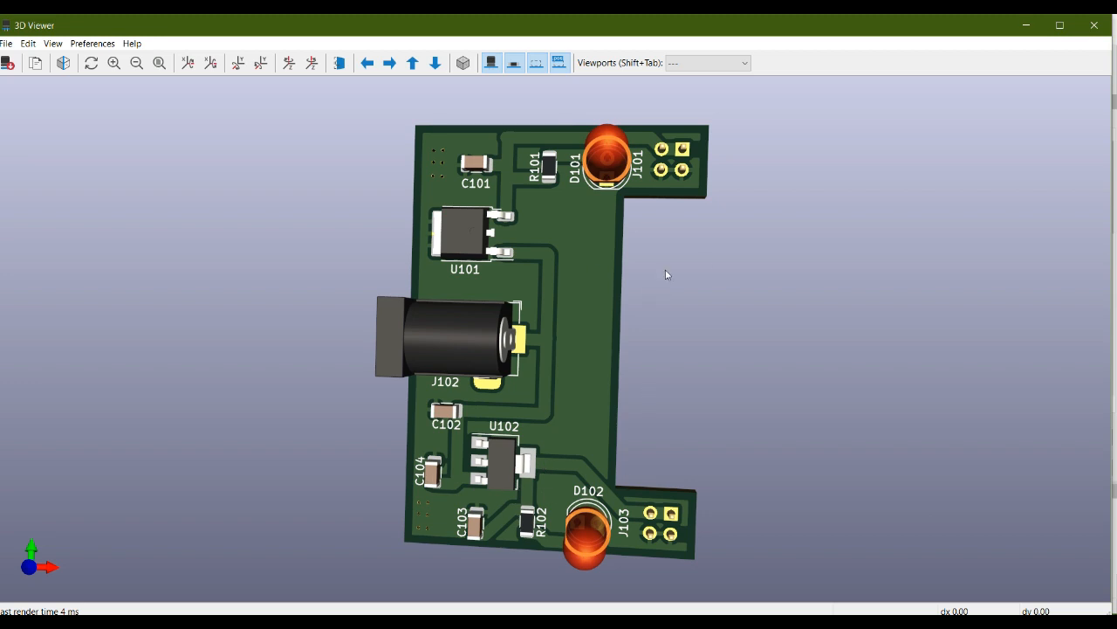
drag(601, 322, 679, 310)
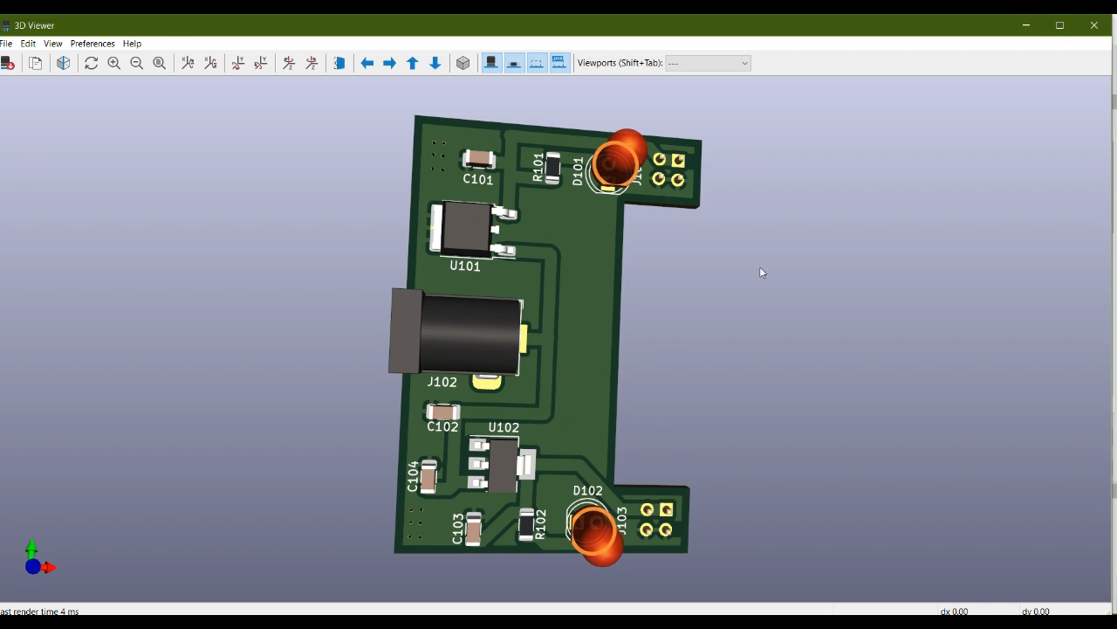
click(1094, 26)
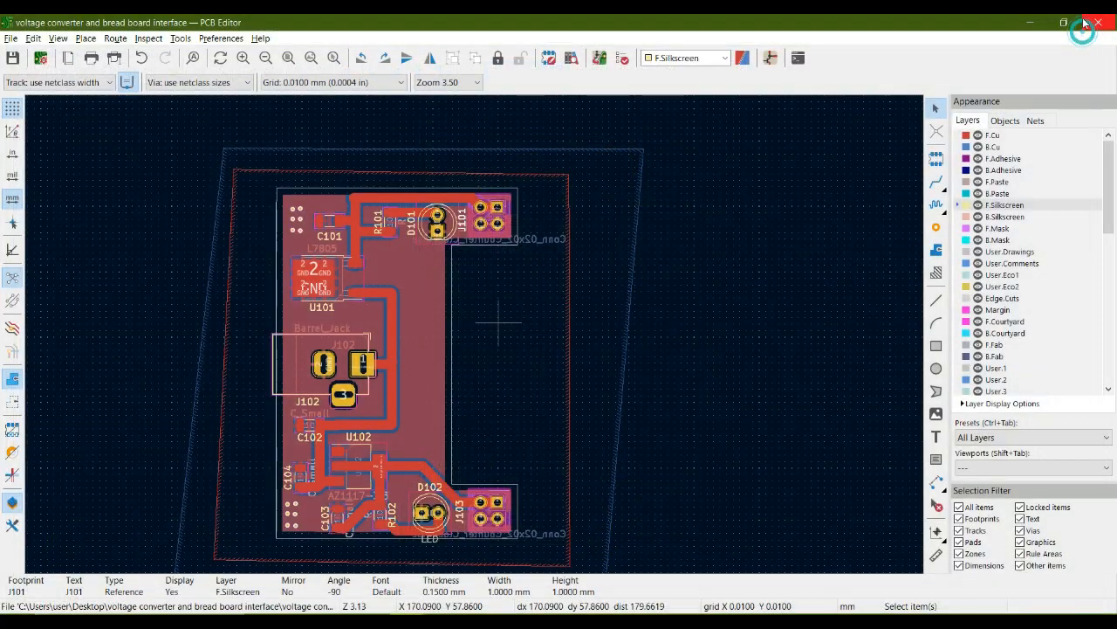
- Start adding a footprint to the board and filter the footprint library for "logo"
scroll(552, 262, up, 3)
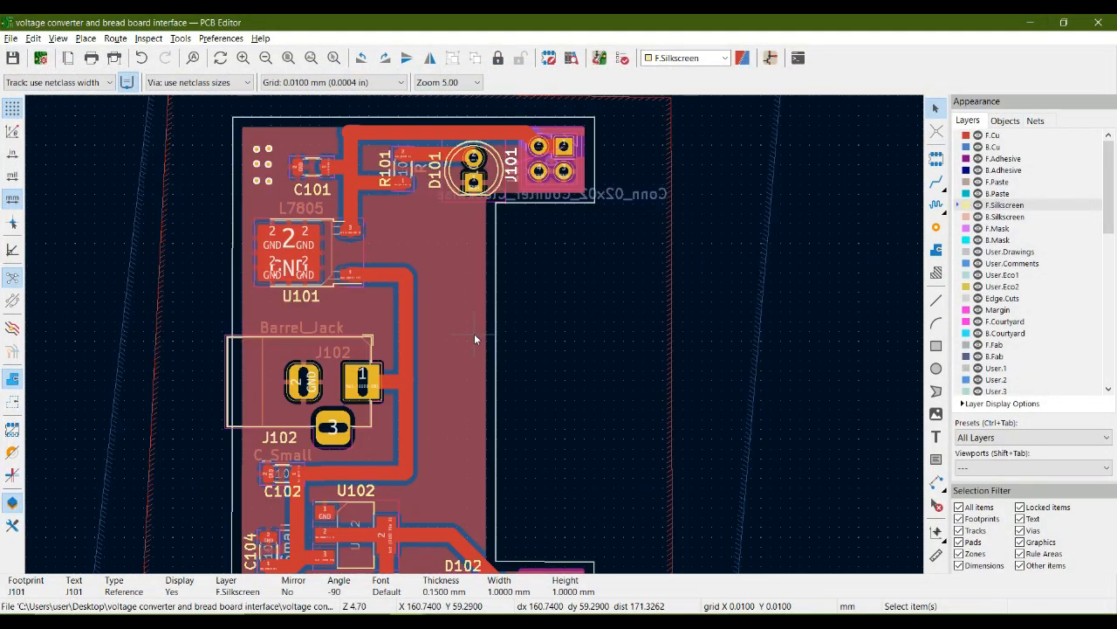
scroll(474, 333, down, 3)
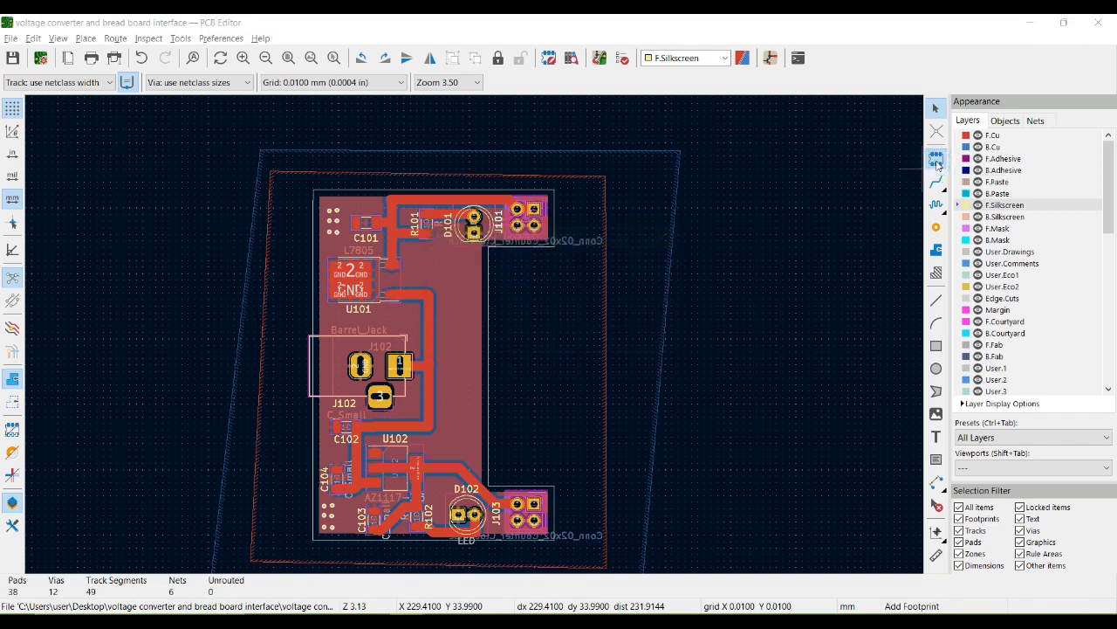
click(374, 312)
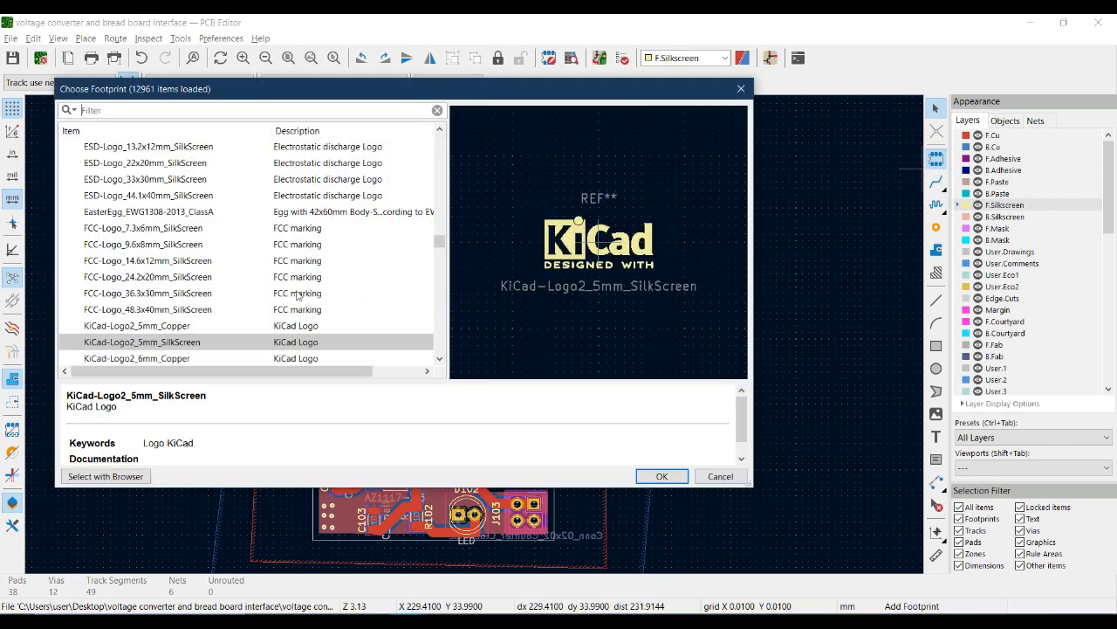
click(151, 114)
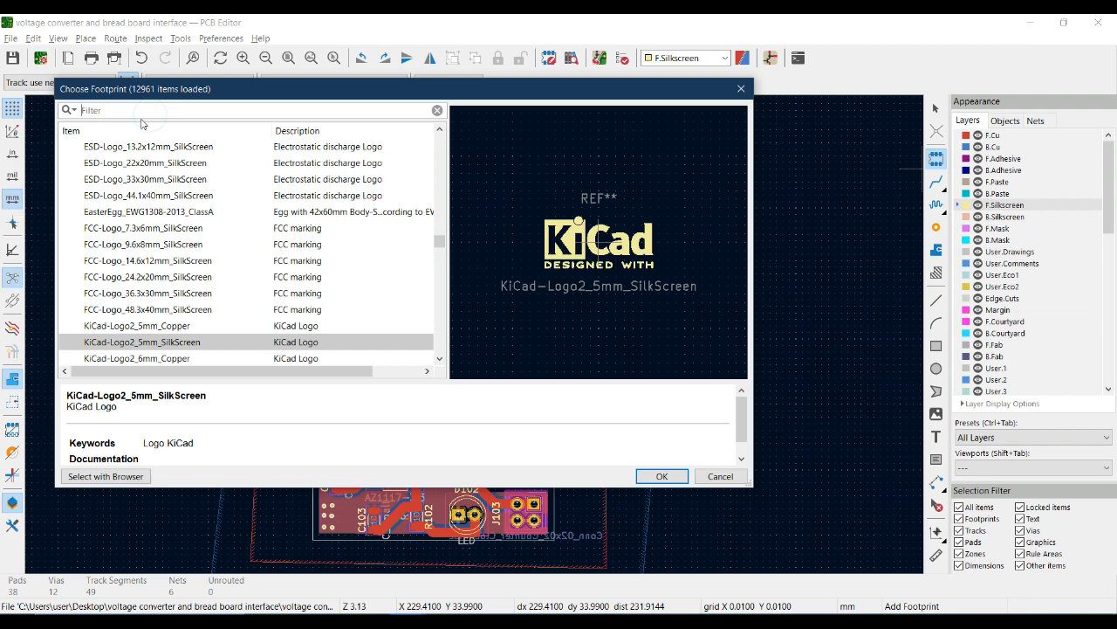
text(logo)
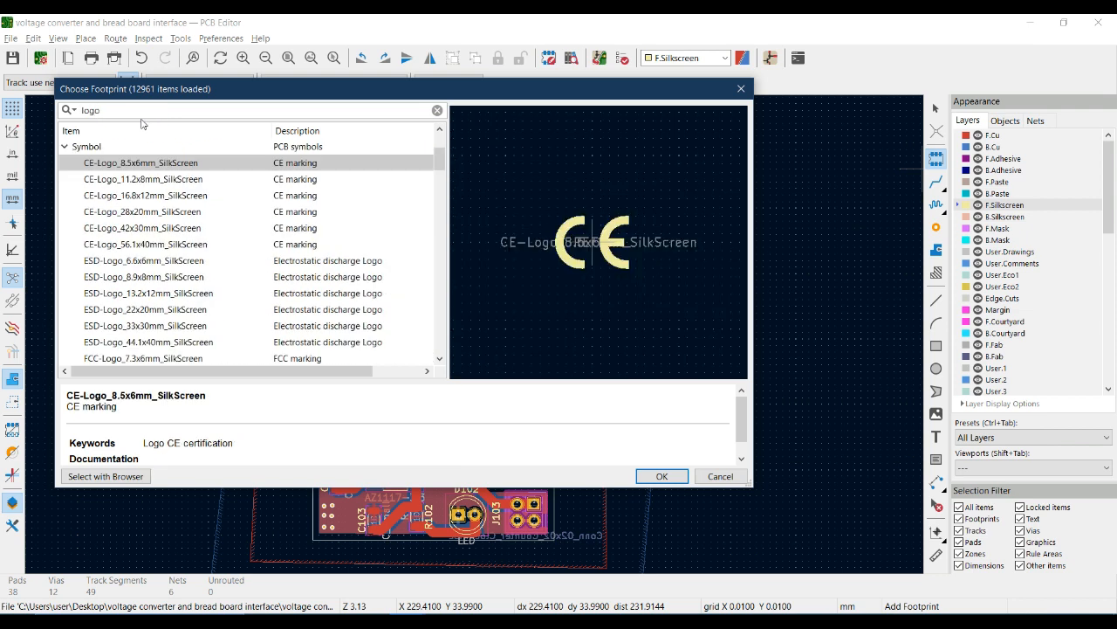
- Preview the CE marking logo footprints in several sizes and the 6.6x6mm ESD silkscreen logo
click(149, 162)
click(156, 179)
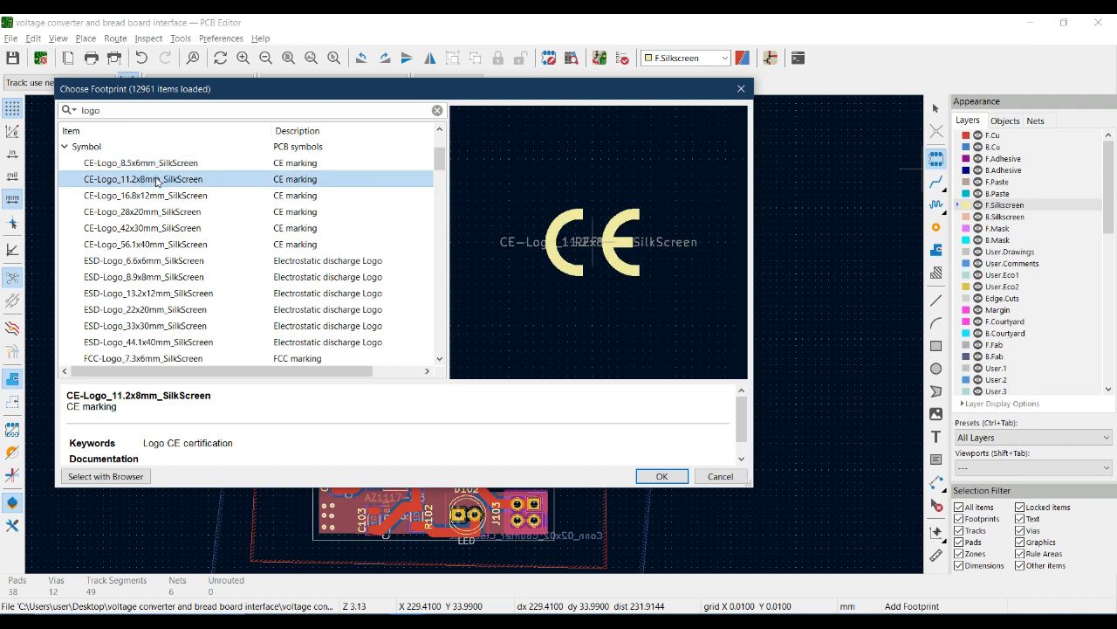
click(148, 162)
click(144, 179)
scroll(137, 262, down, 1)
click(131, 213)
click(127, 179)
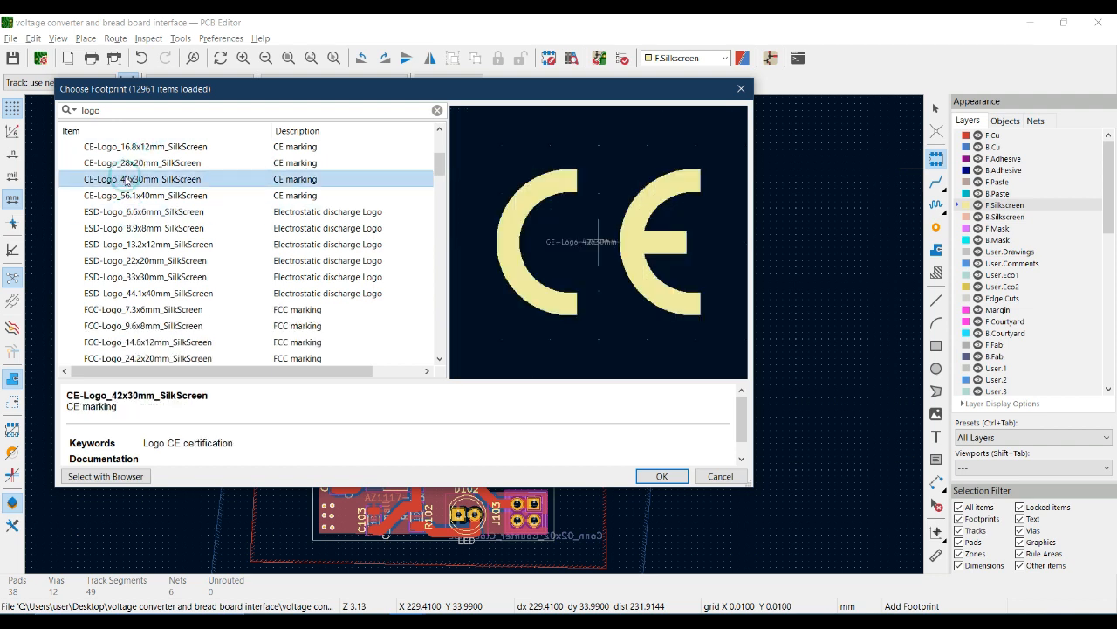
click(120, 213)
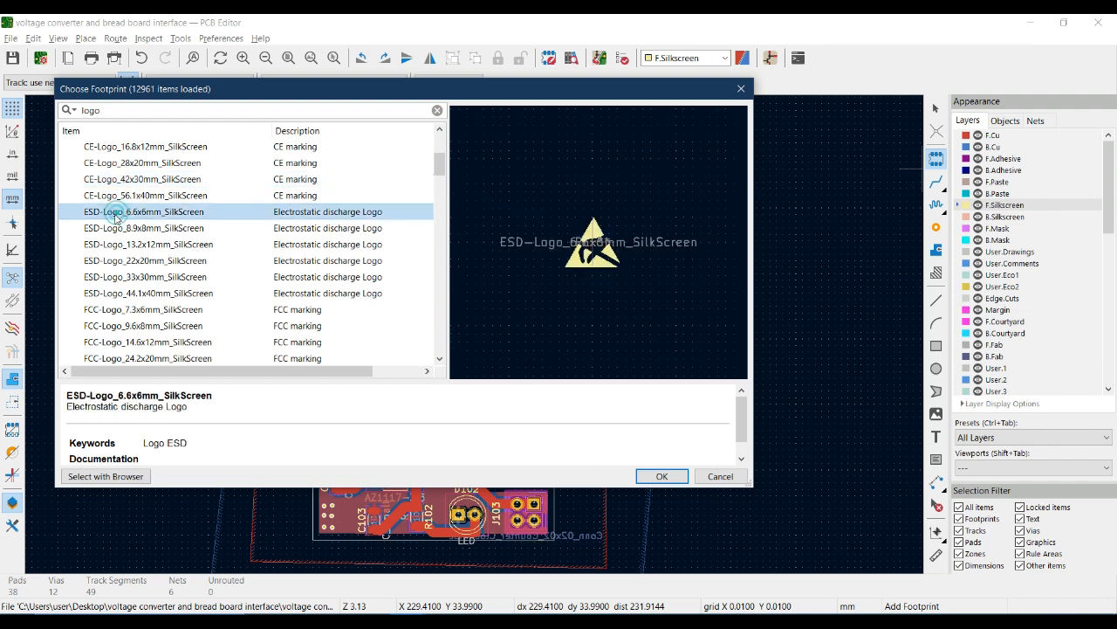
- Preview an FCC logo and the KiCad-Logo2_8mm_Copper footprint, and look through the remaining logo footprints
scroll(117, 227, down, 1)
scroll(117, 228, down, 2)
click(121, 228)
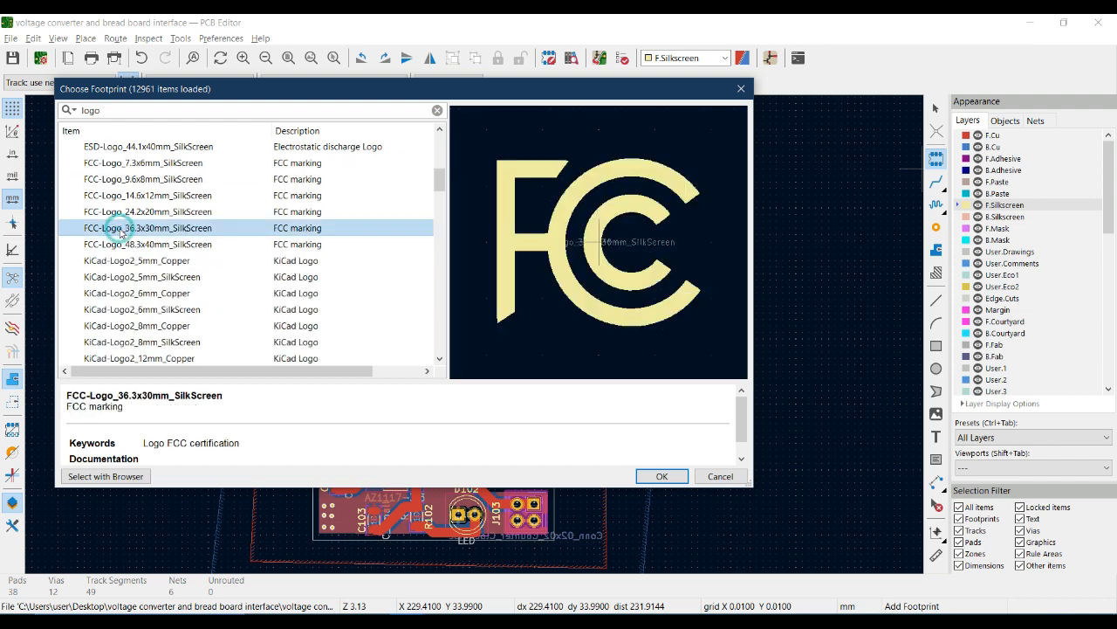
scroll(121, 232, down, 2)
click(120, 229)
scroll(120, 232, down, 6)
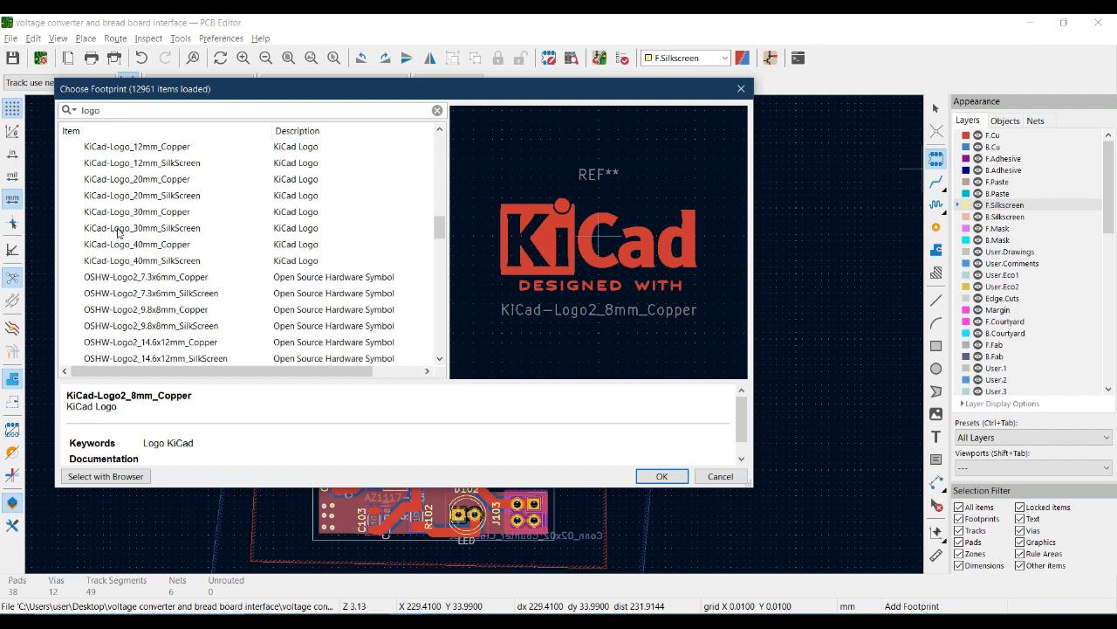
scroll(120, 232, down, 13)
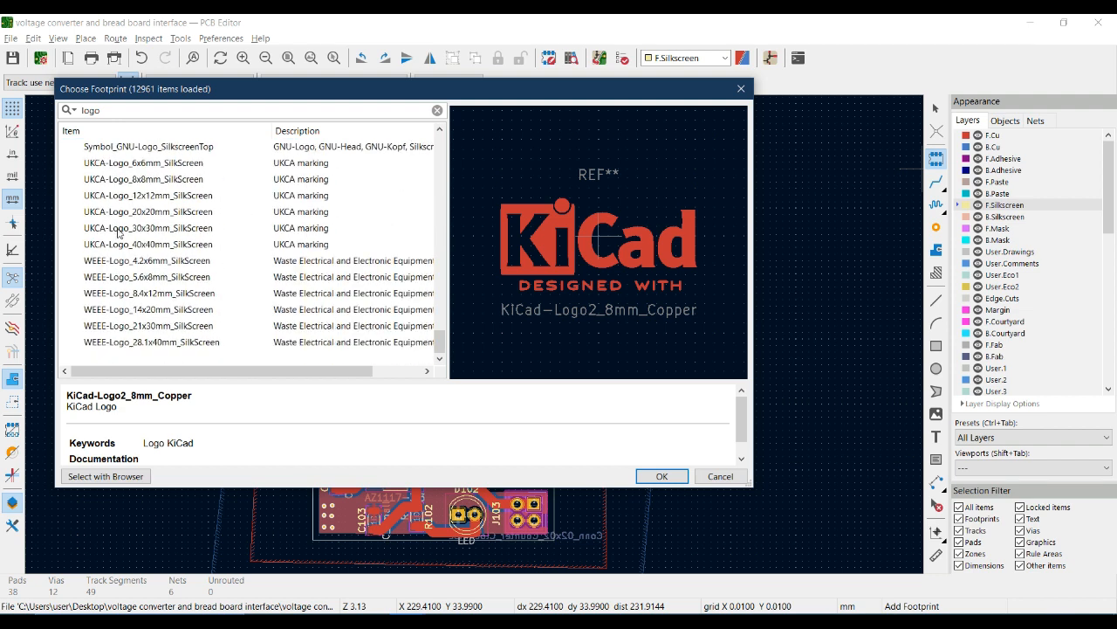
scroll(119, 232, up, 9)
scroll(119, 232, up, 10)
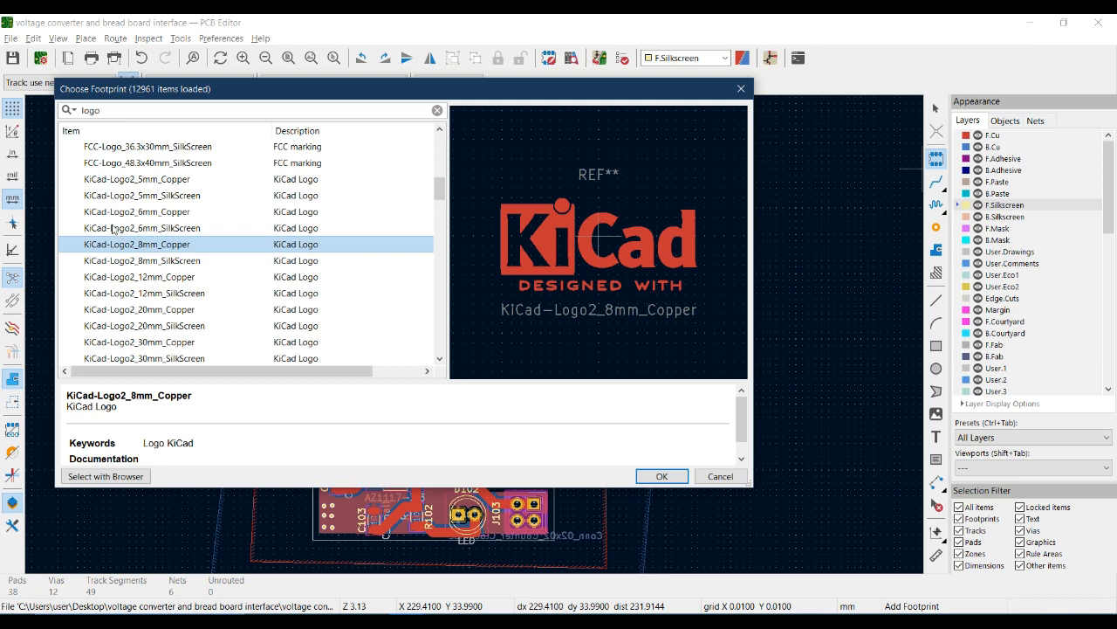
- Place the KiCad-Logo2_5mm_Copper footprint, rotated 90 degrees, between the trace beside J102 and the board's inner edge
click(131, 181)
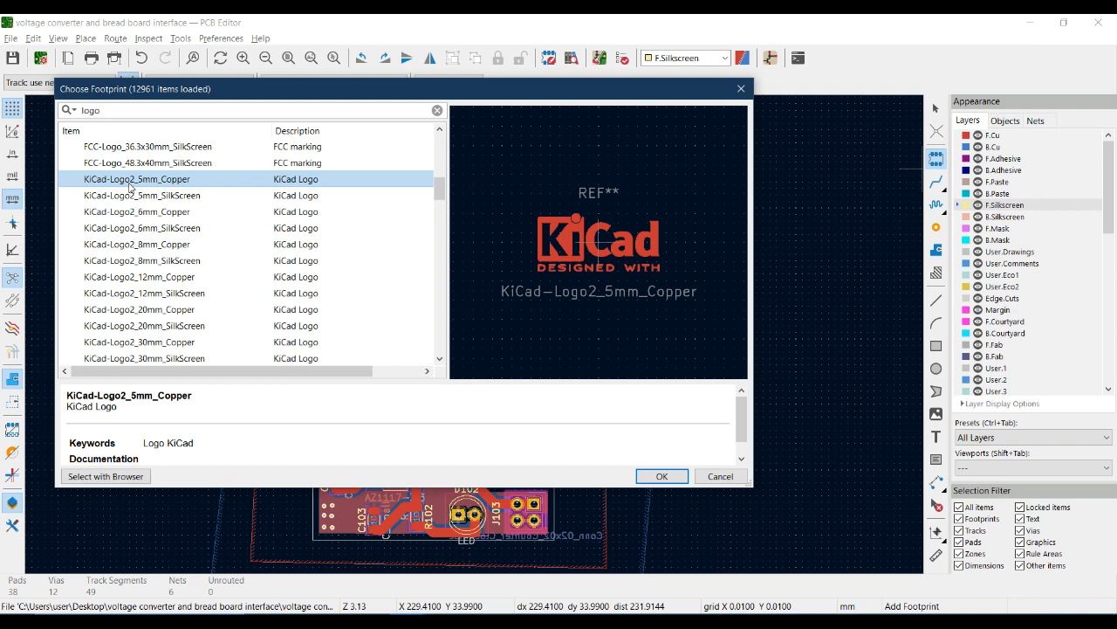
click(171, 200)
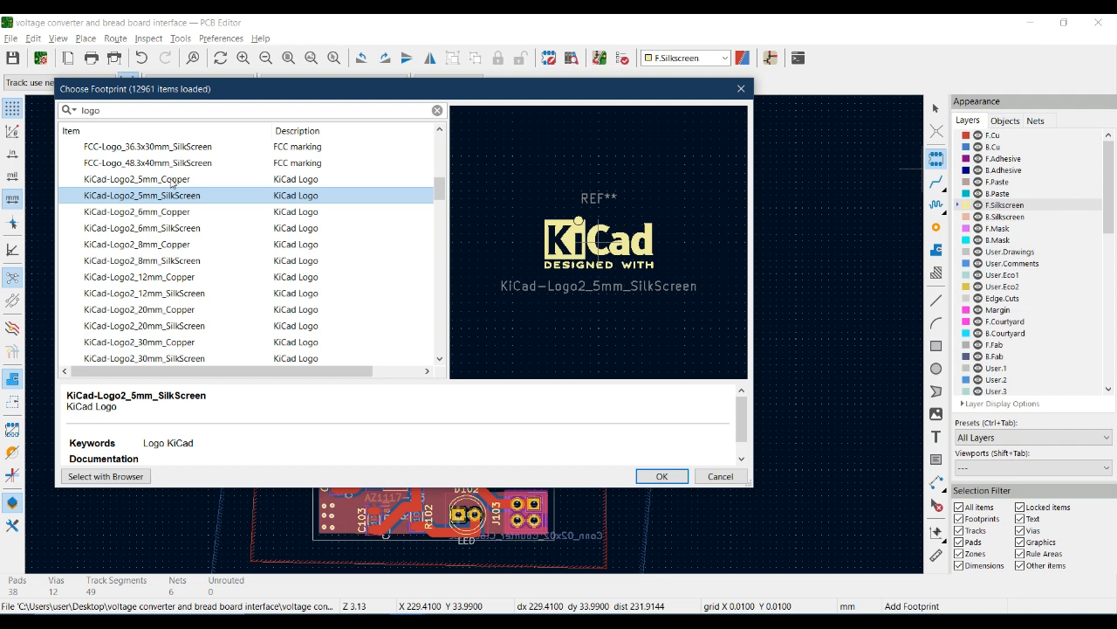
click(150, 183)
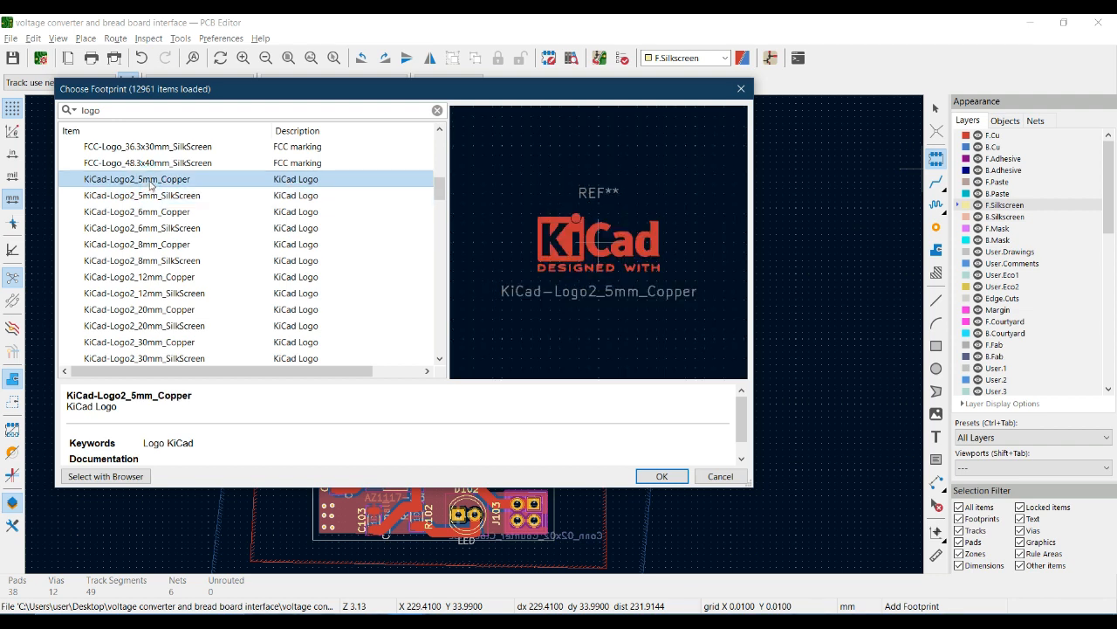
click(674, 476)
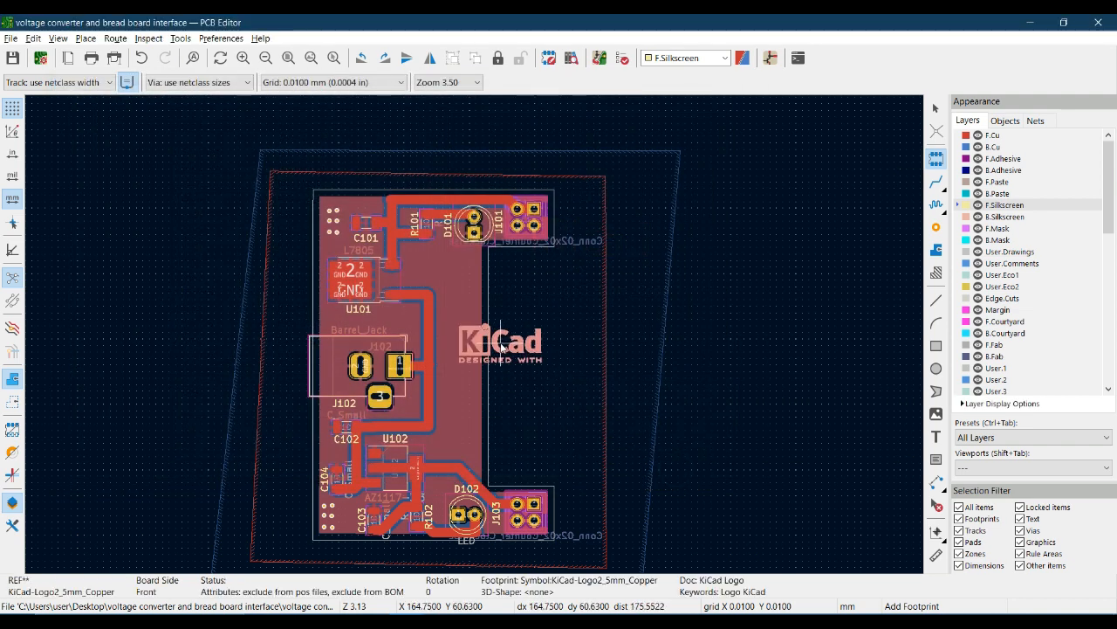
key(r)
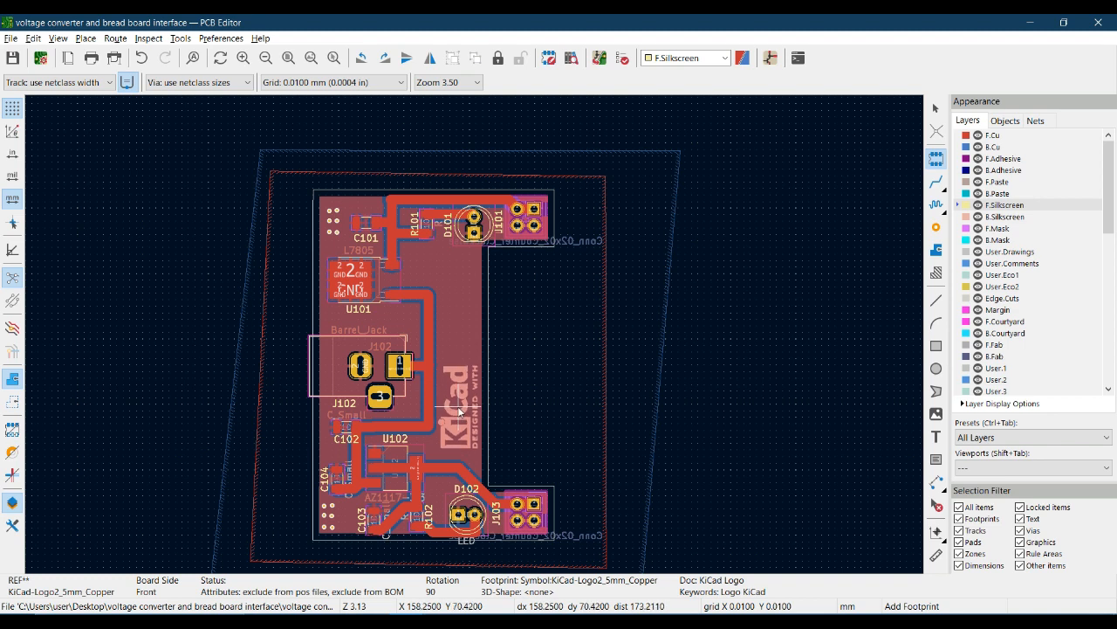
click(460, 409)
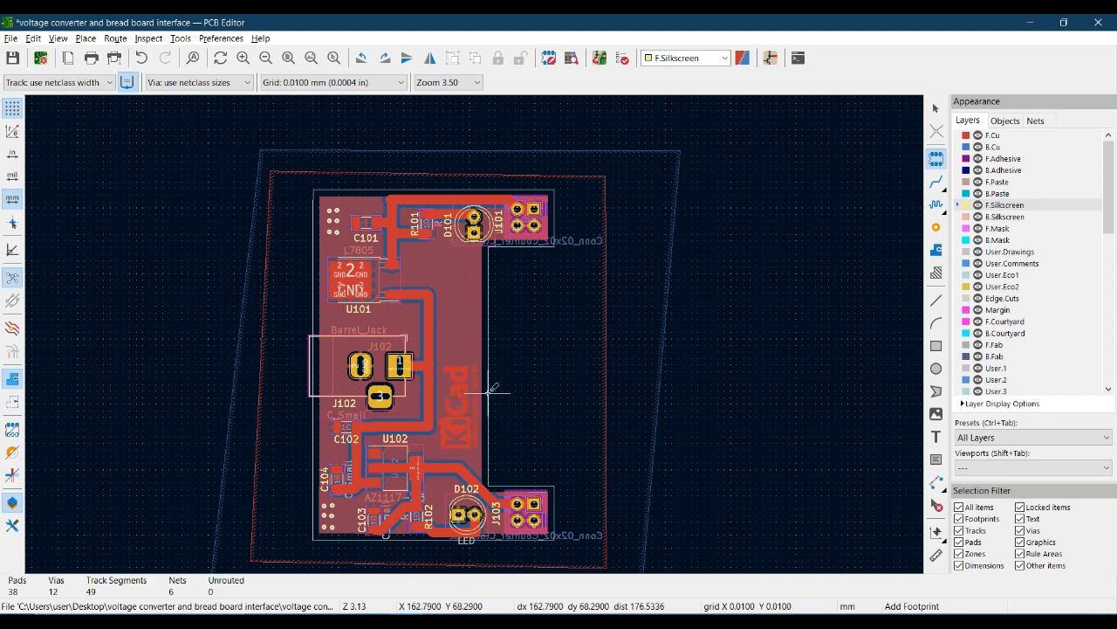
key(Escape)
- Refill the copper zones around the placed KiCad logo and save the board
scroll(485, 393, up, 2)
scroll(474, 334, up, 1)
scroll(474, 334, down, 2)
key(b)
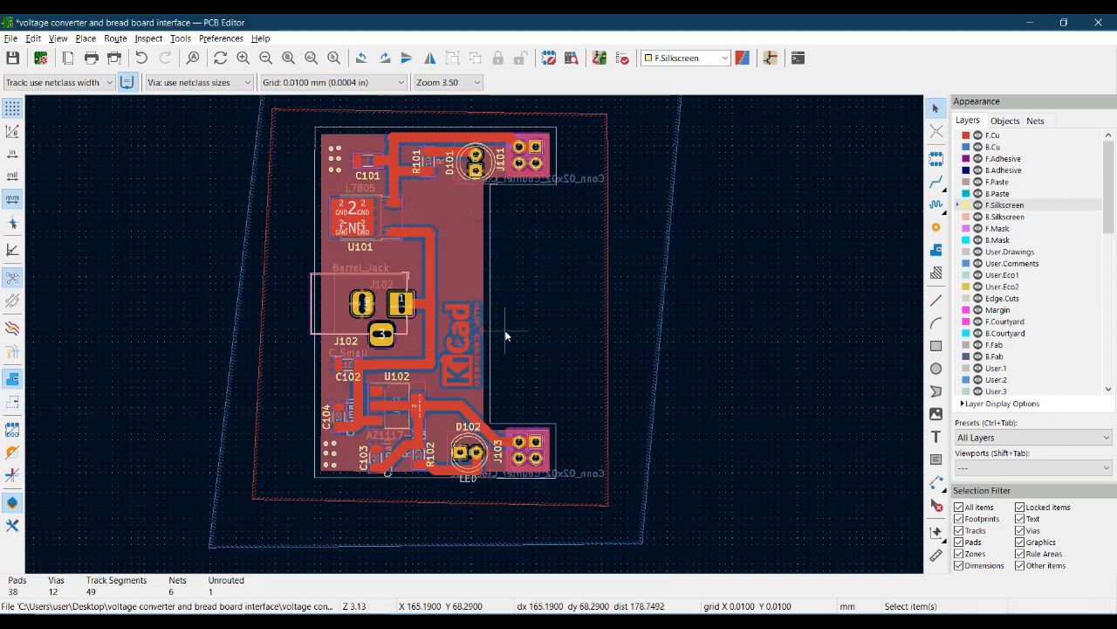
key(ctrl+s)
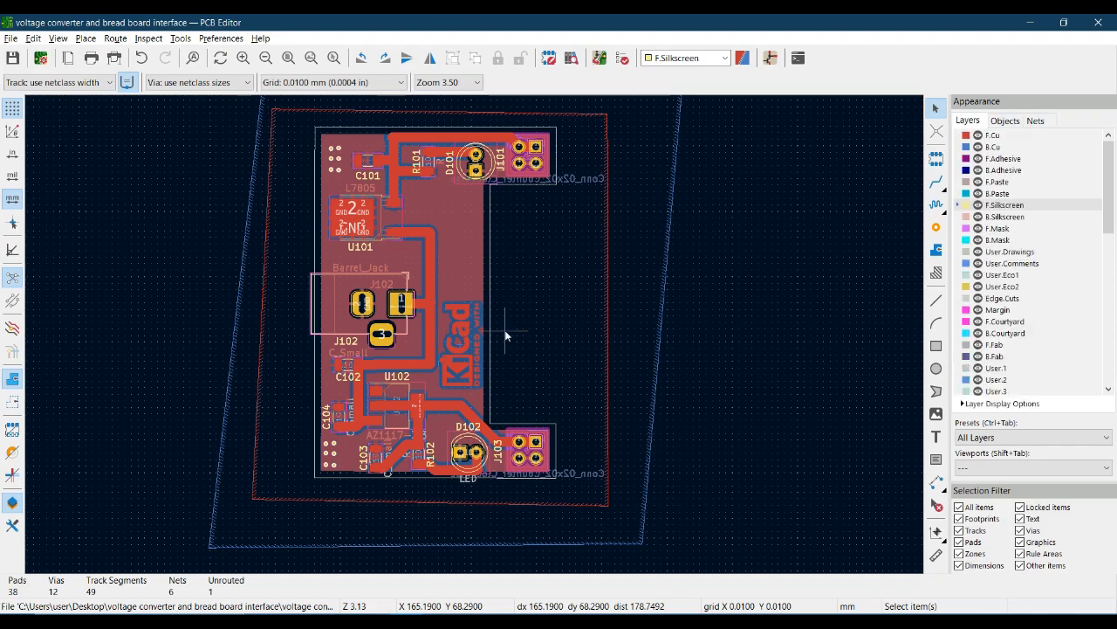
- Examine the copper KiCad logo on the board in the 3D Viewer, both close up and with the whole board
key(alt+3)
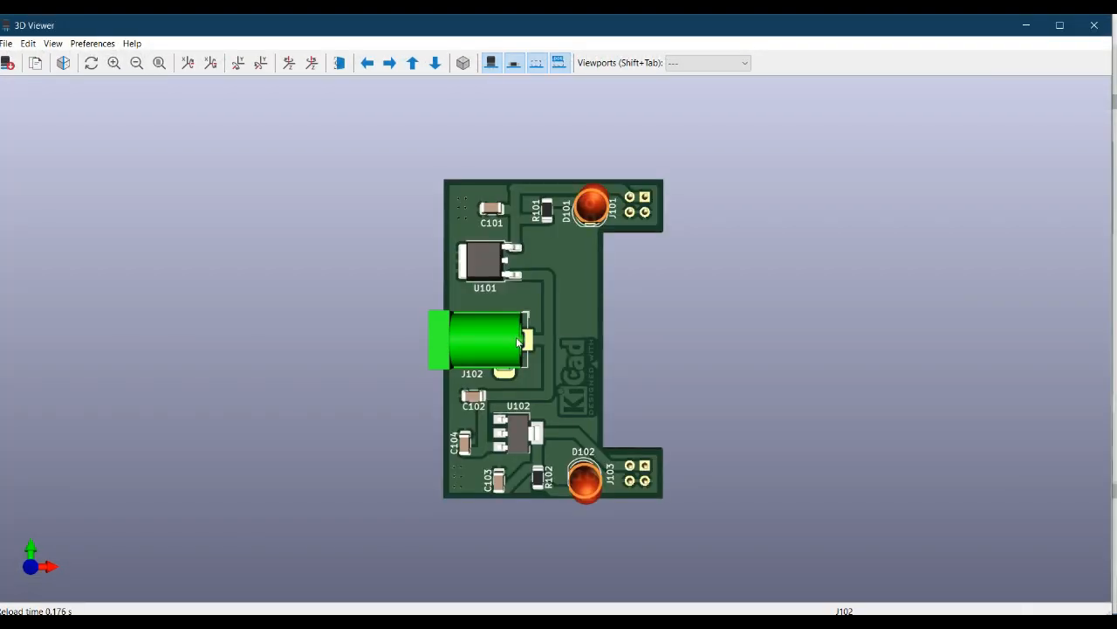
scroll(582, 362, up, 3)
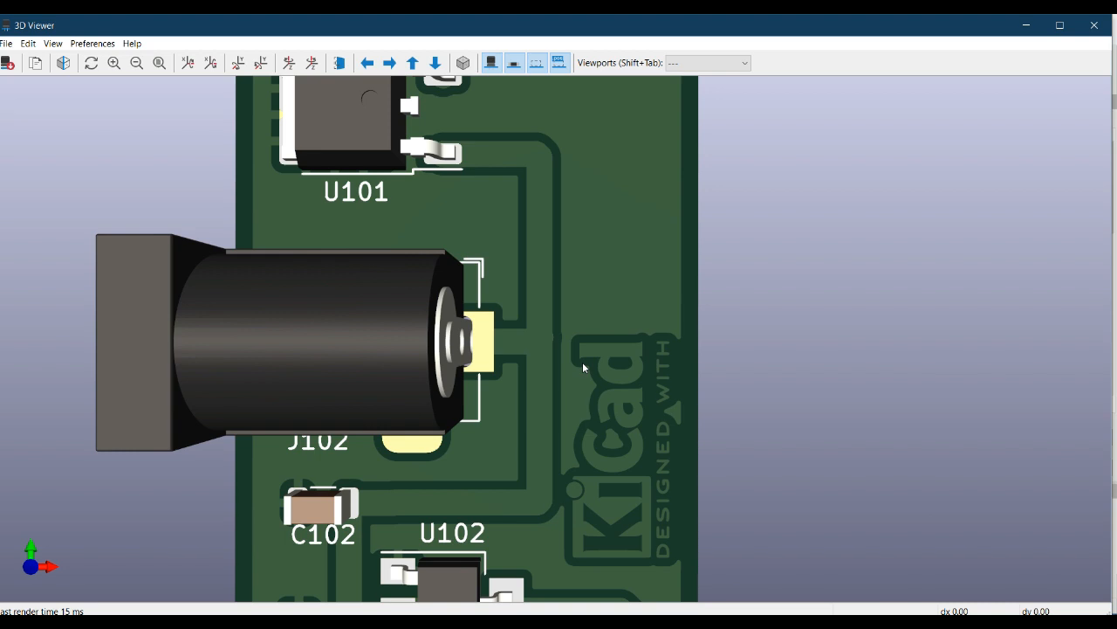
scroll(582, 362, down, 1)
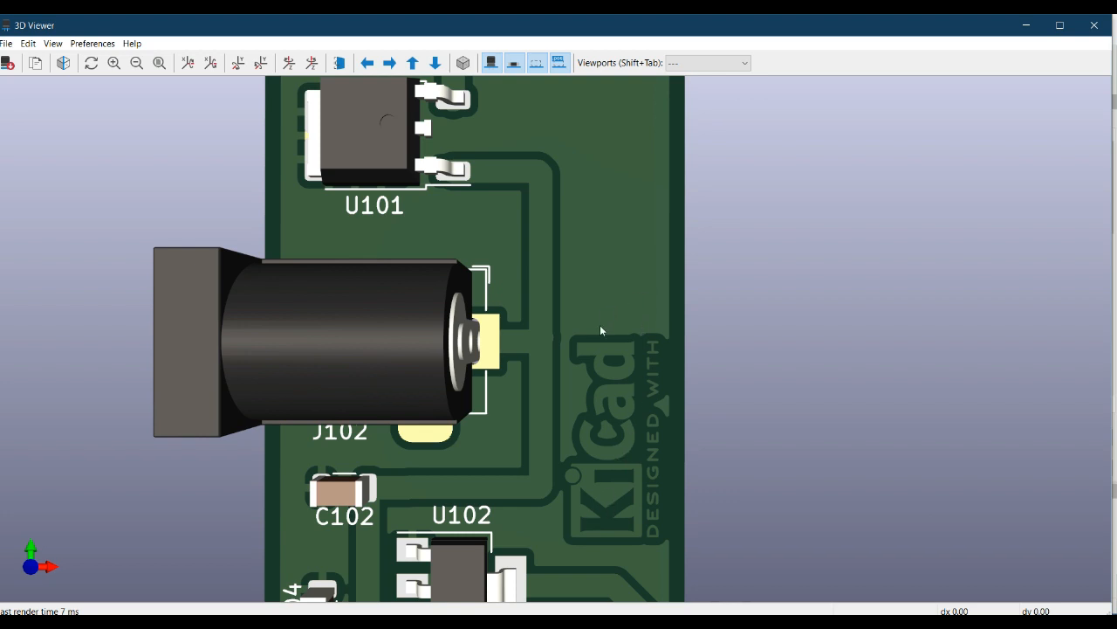
scroll(639, 460, down, 5)
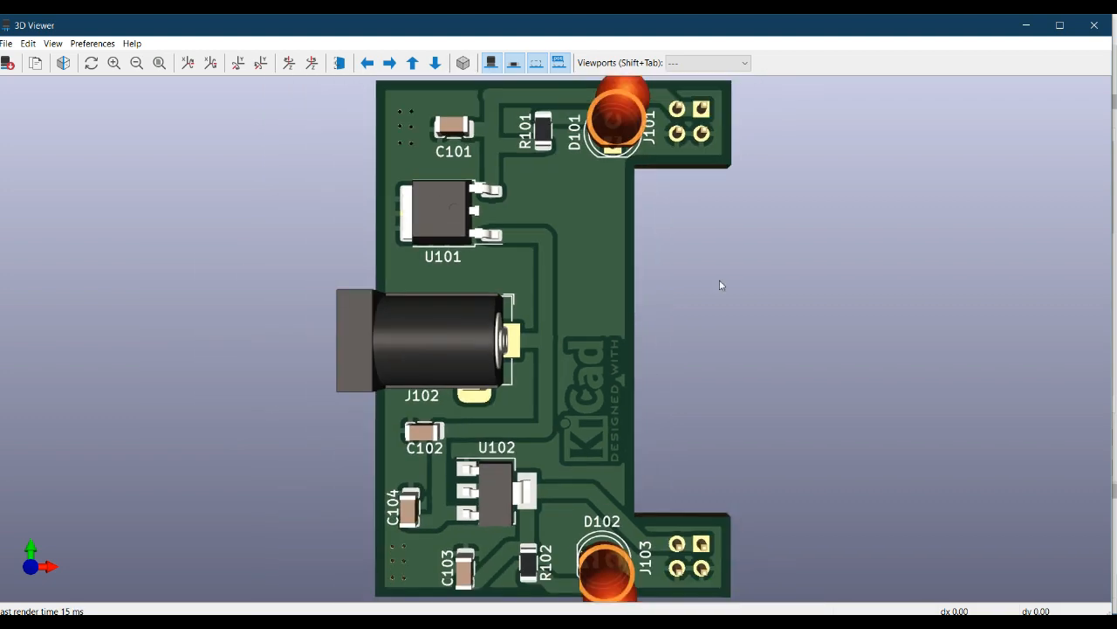
- Place the KiCad-Logo2_5mm_SilkScreen footprint, rotated 90 degrees, directly above the copper KiCad logo, and save the board with its zones refilled
click(1080, 26)
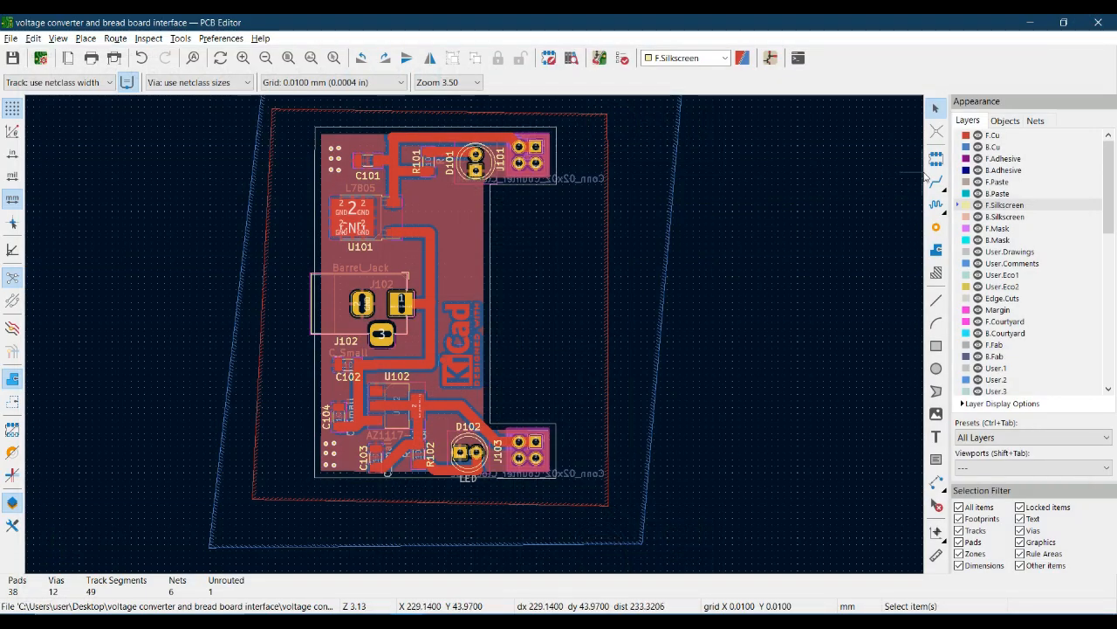
click(936, 158)
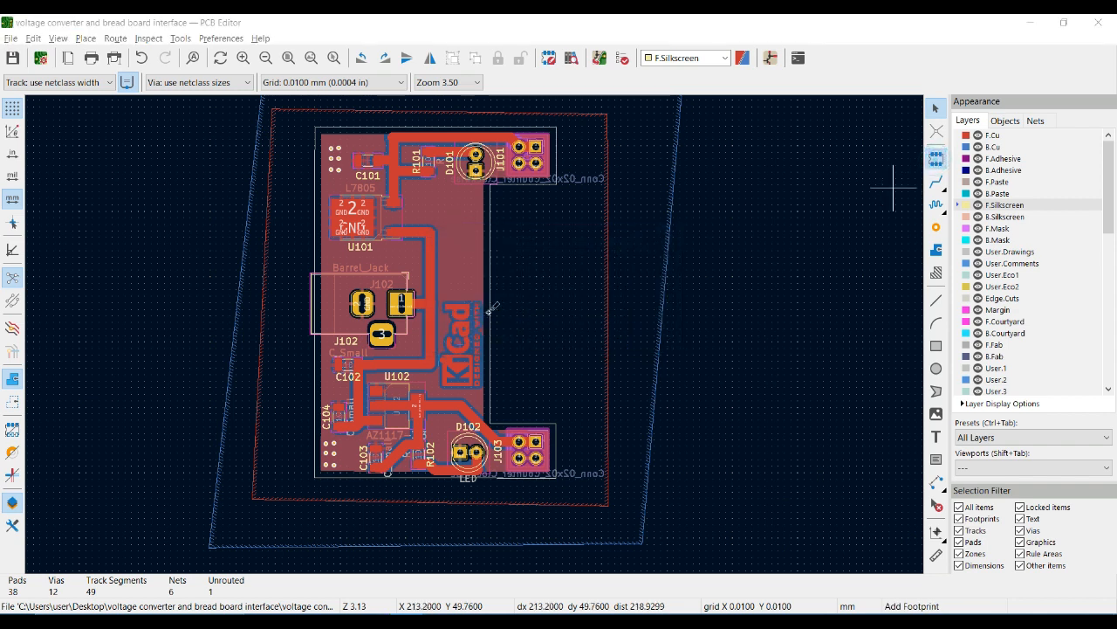
click(419, 329)
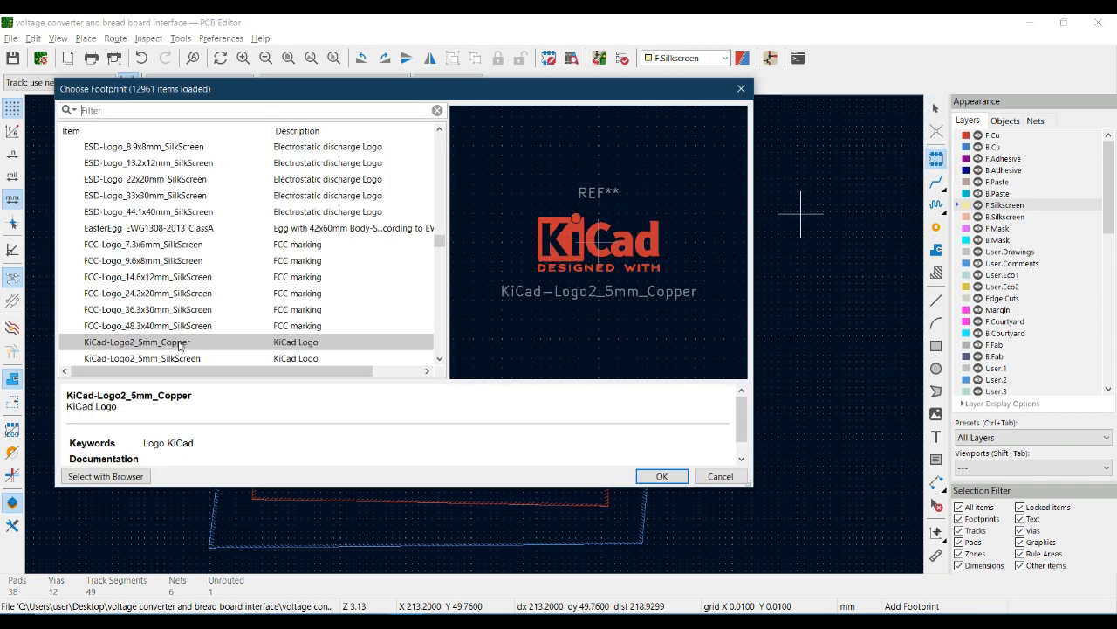
scroll(165, 339, down, 1)
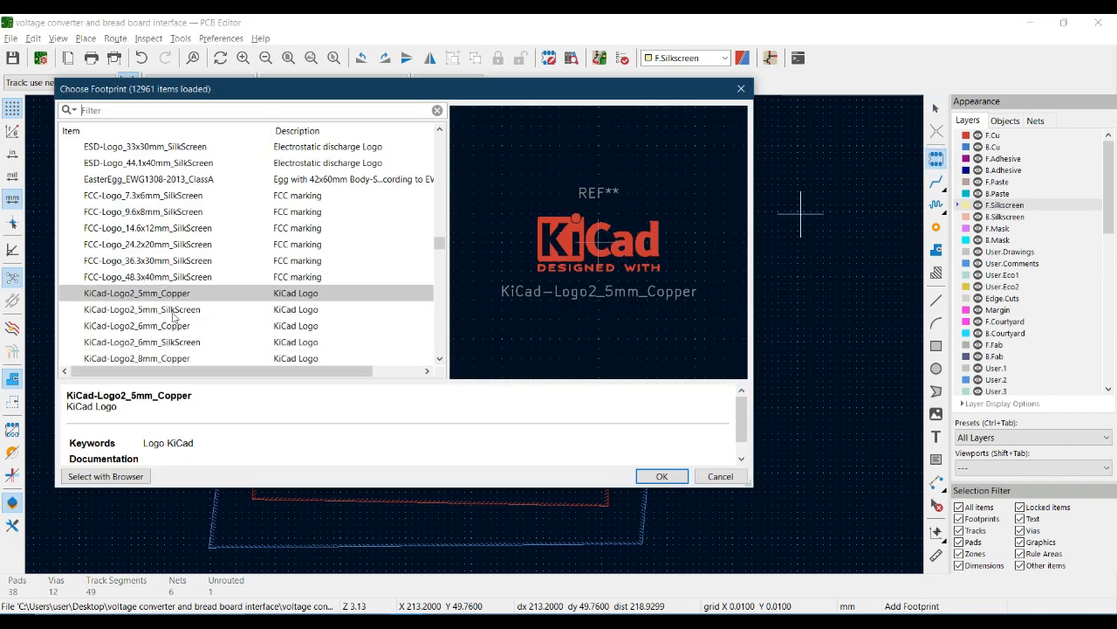
click(174, 312)
double_click(174, 313)
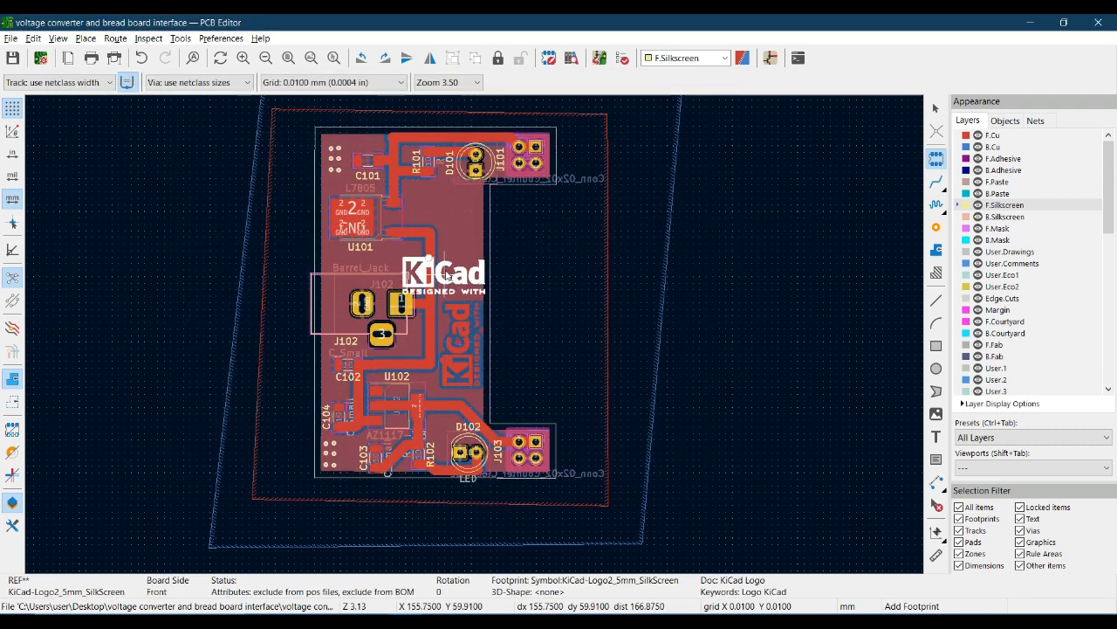
key(r)
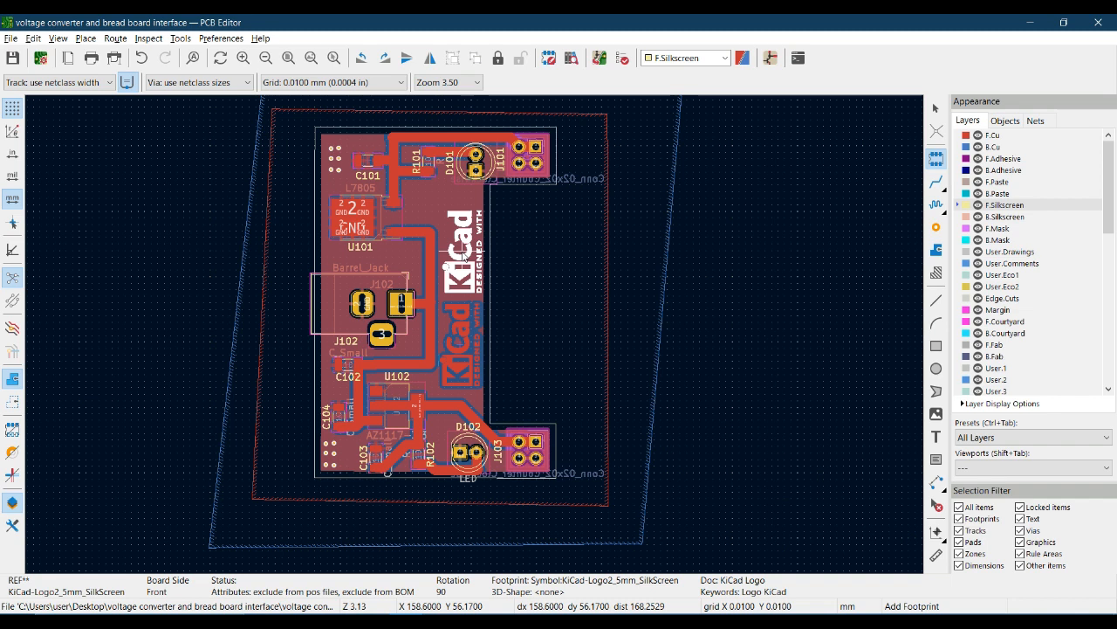
click(461, 258)
key(Escape)
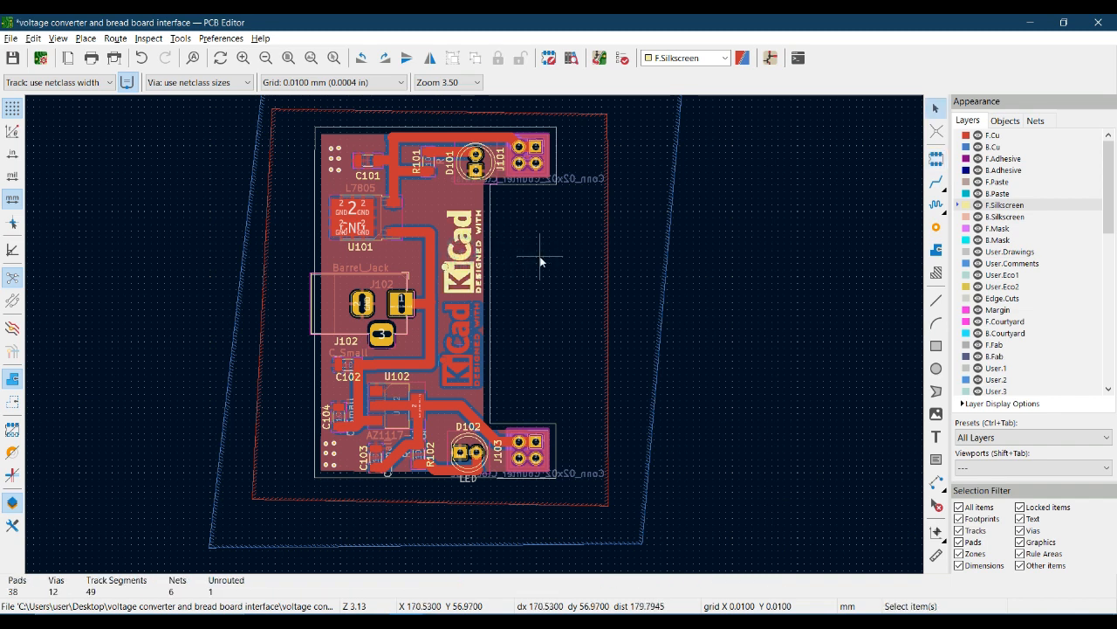
key(b)
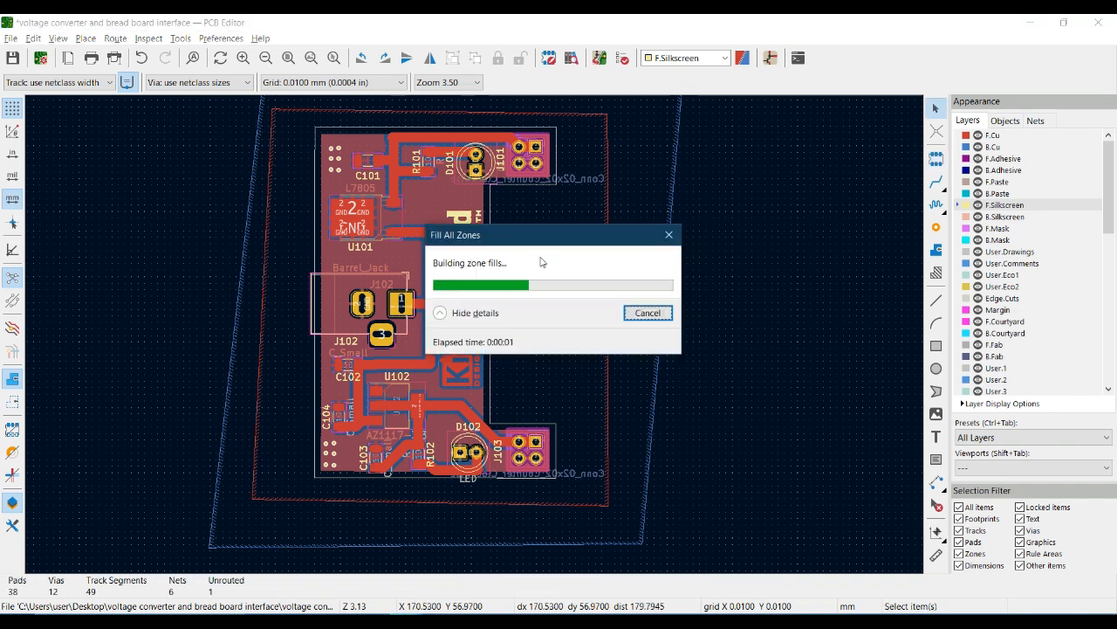
key(ctrl+s)
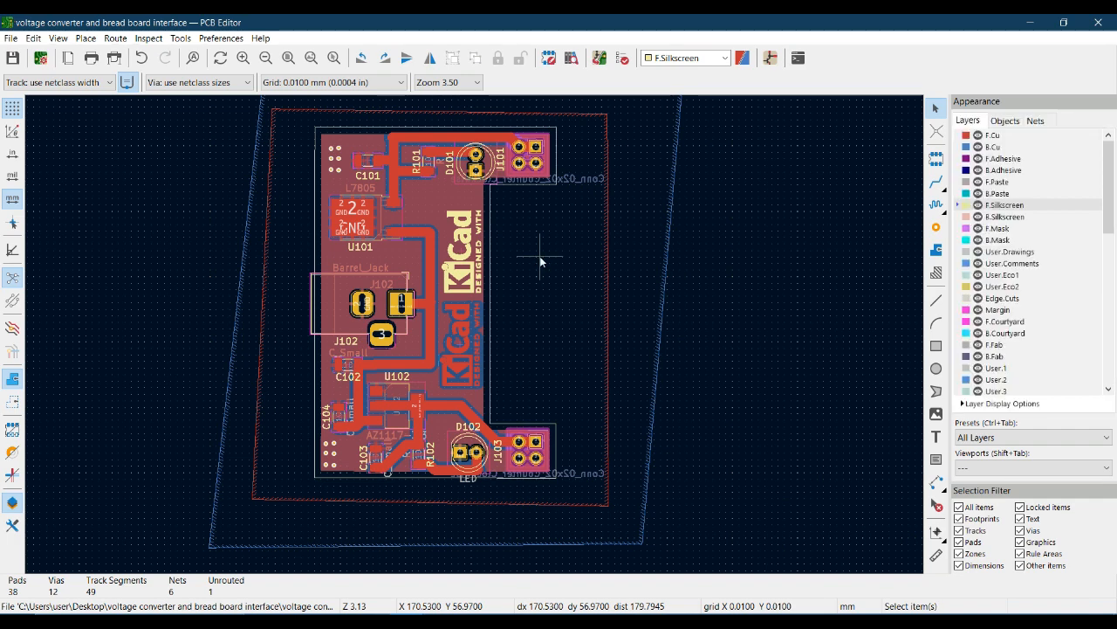
- Compare the silkscreen and copper KiCad logos in the 3D Viewer, both close up and with the whole board
key(alt+3)
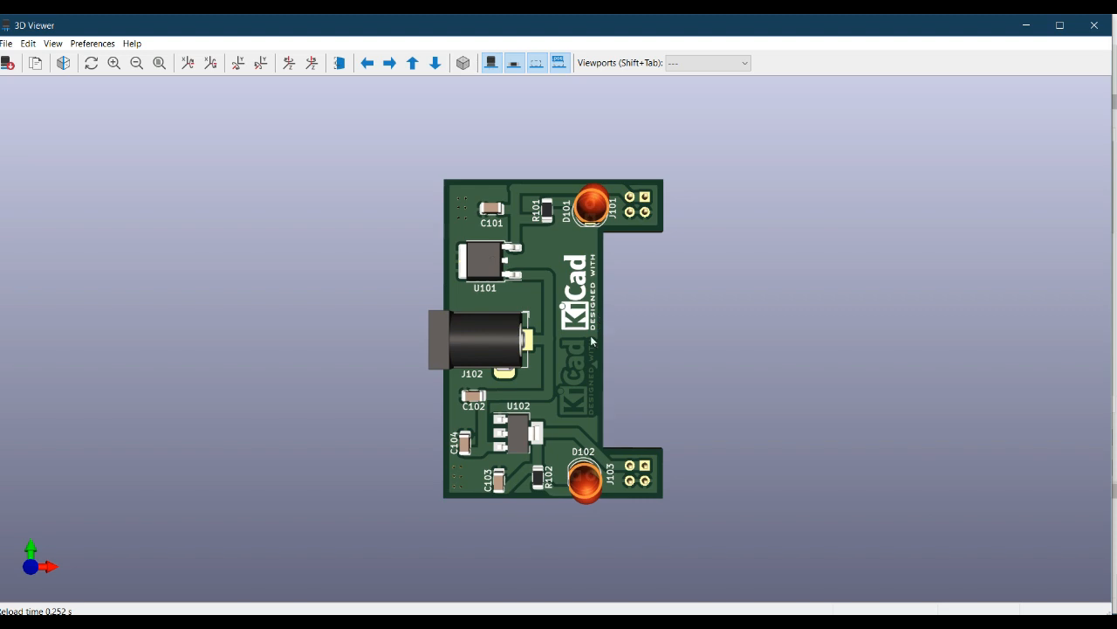
scroll(580, 334, up, 3)
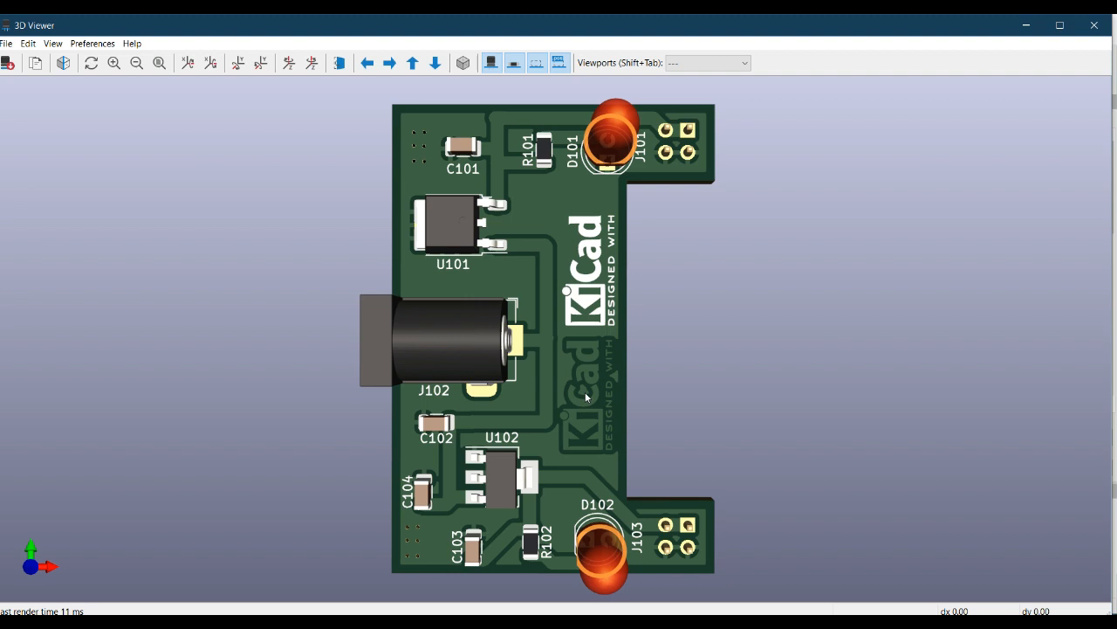
scroll(630, 272, up, 2)
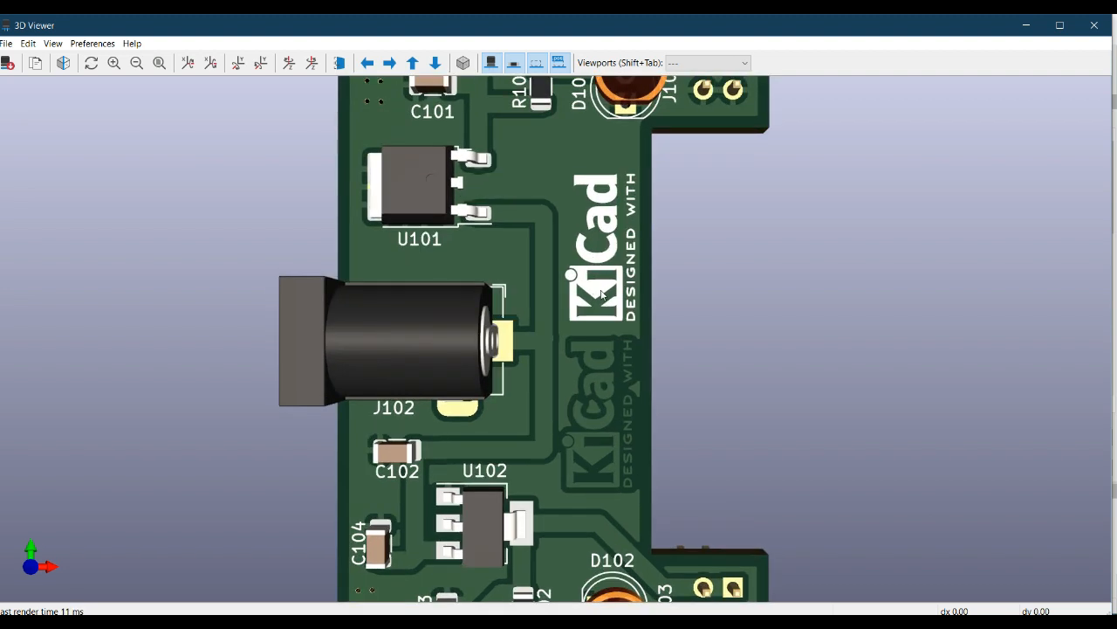
scroll(597, 273, down, 1)
scroll(597, 273, down, 1)
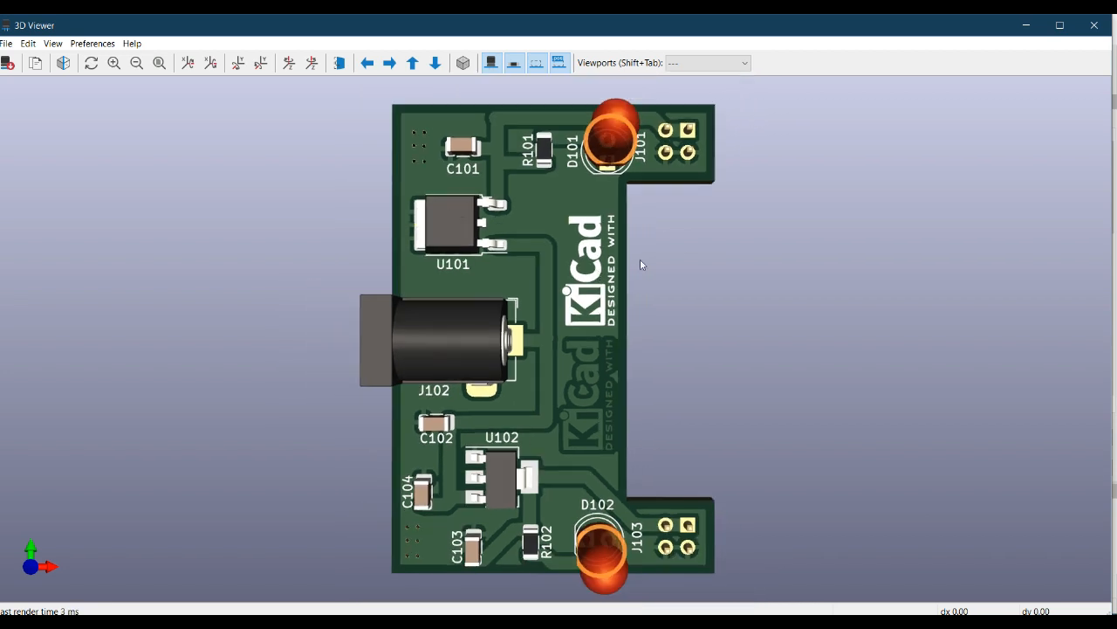
click(1094, 25)
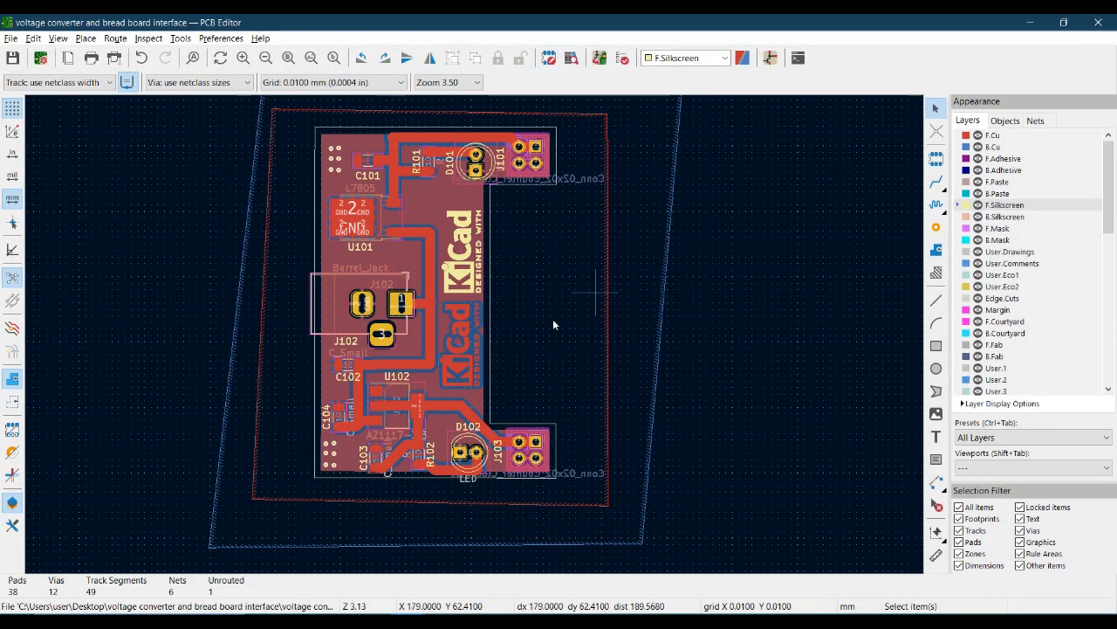
- Delete the copper KiCad logo and refill the copper zones over its area
click(455, 346)
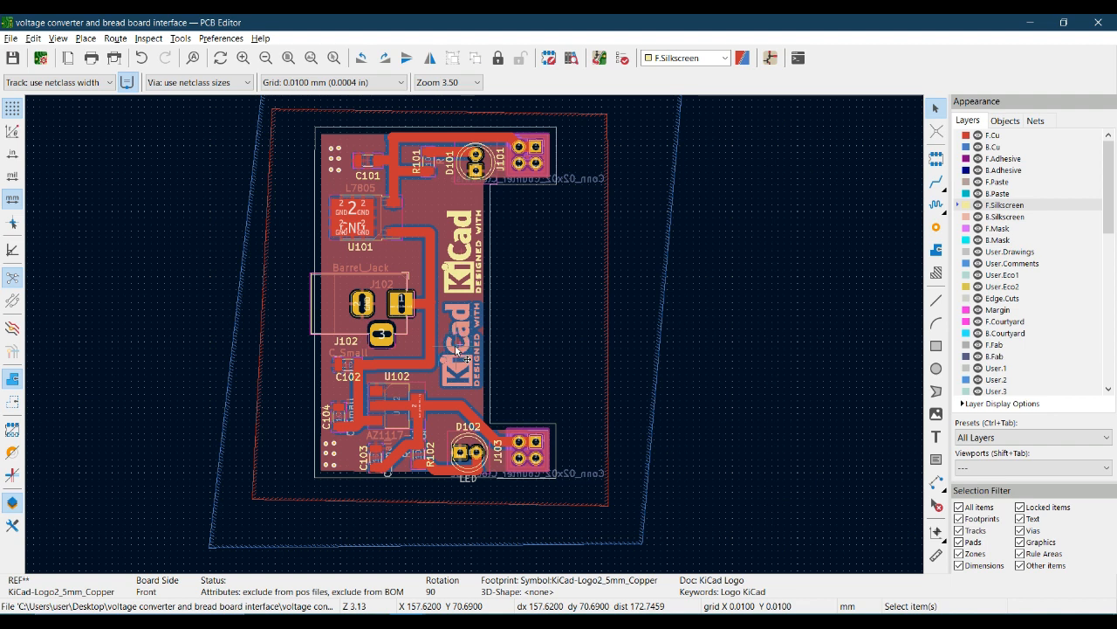
key(Delete)
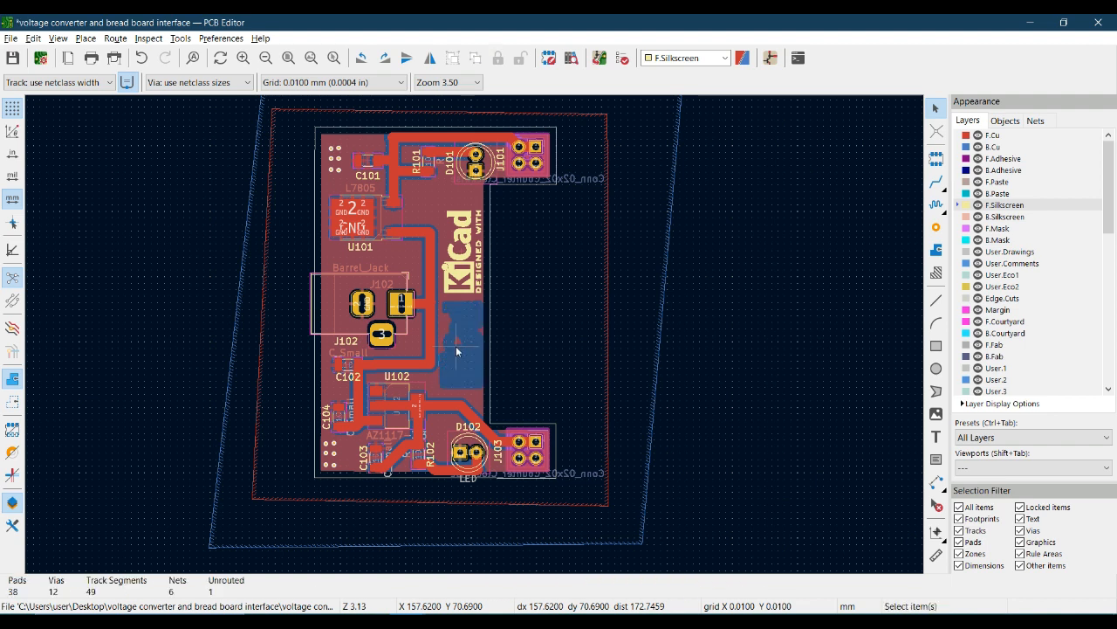
key(b)
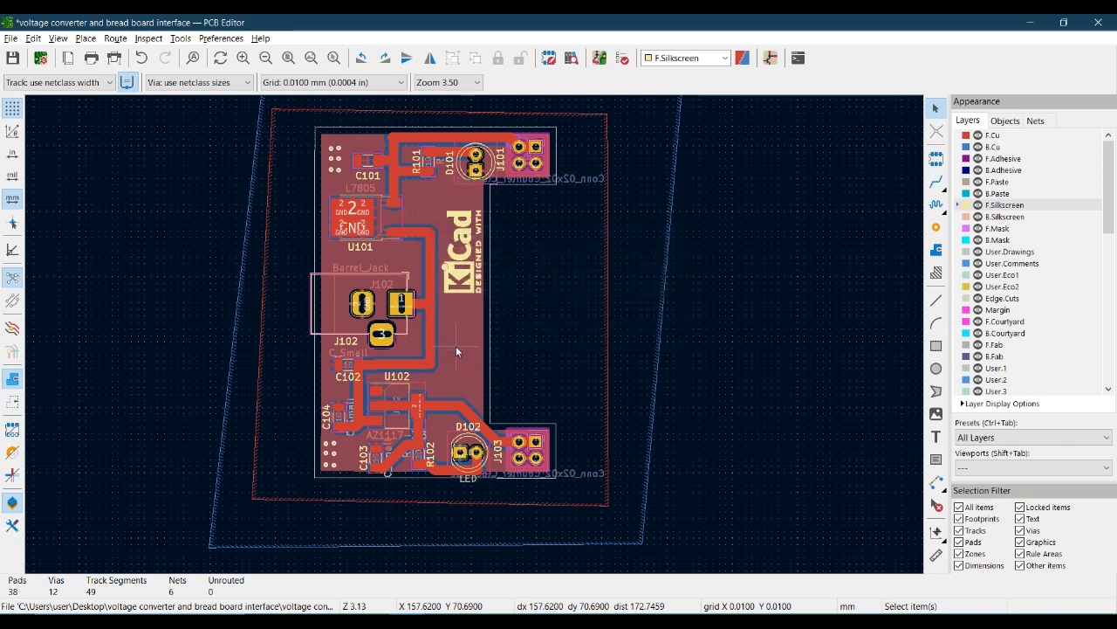
- Move the silkscreen KiCad logo down into the free copper area between the trace beside J102 and the inner edge, and save the board
click(459, 281)
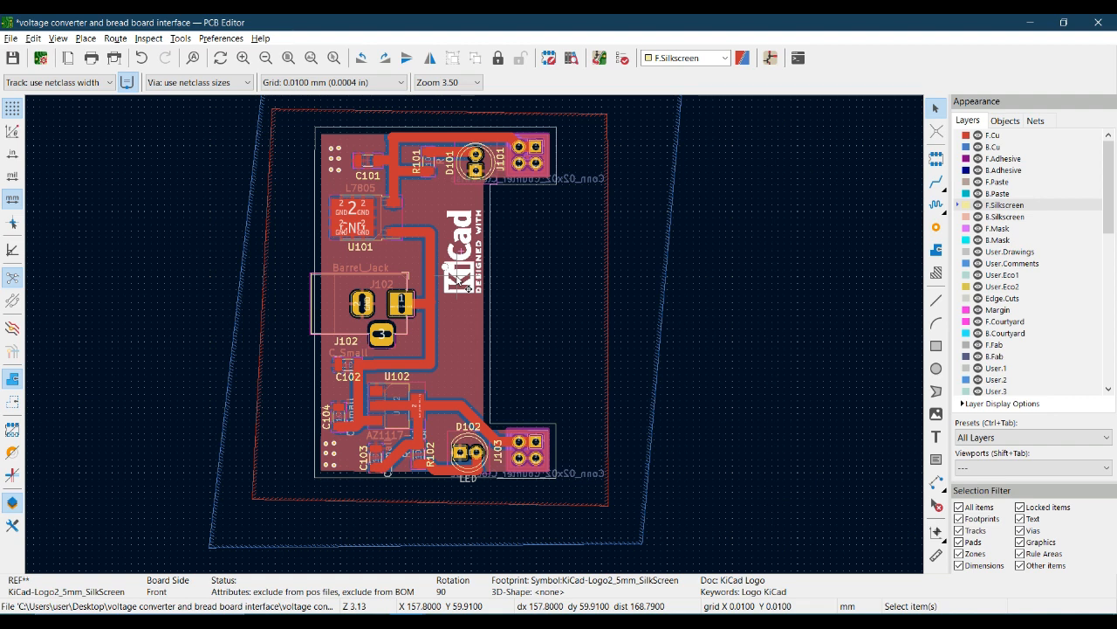
key(m)
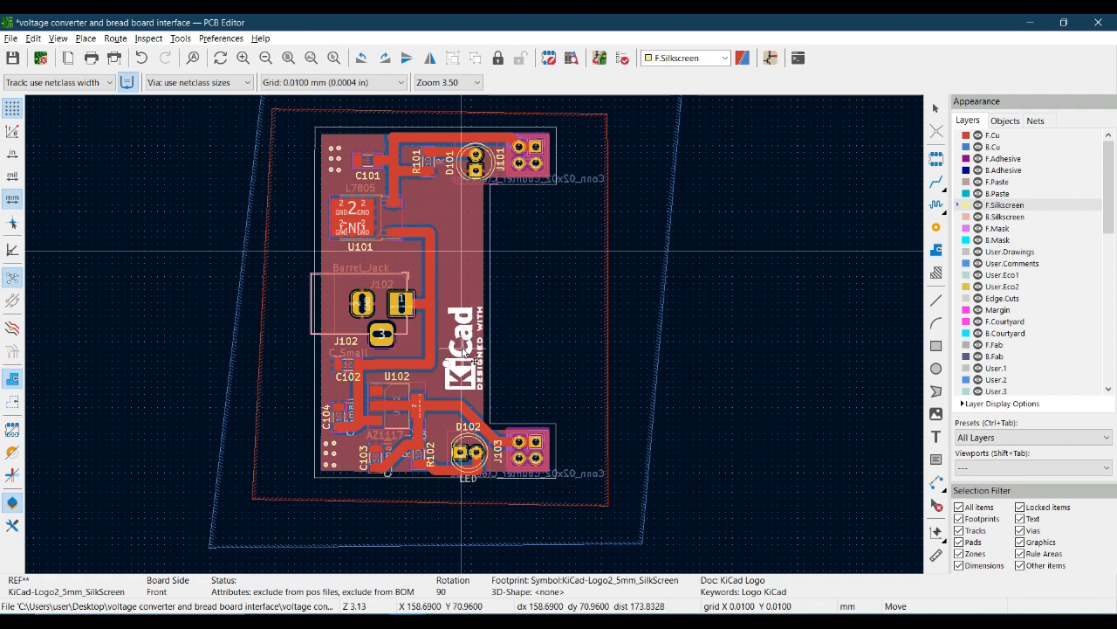
click(466, 252)
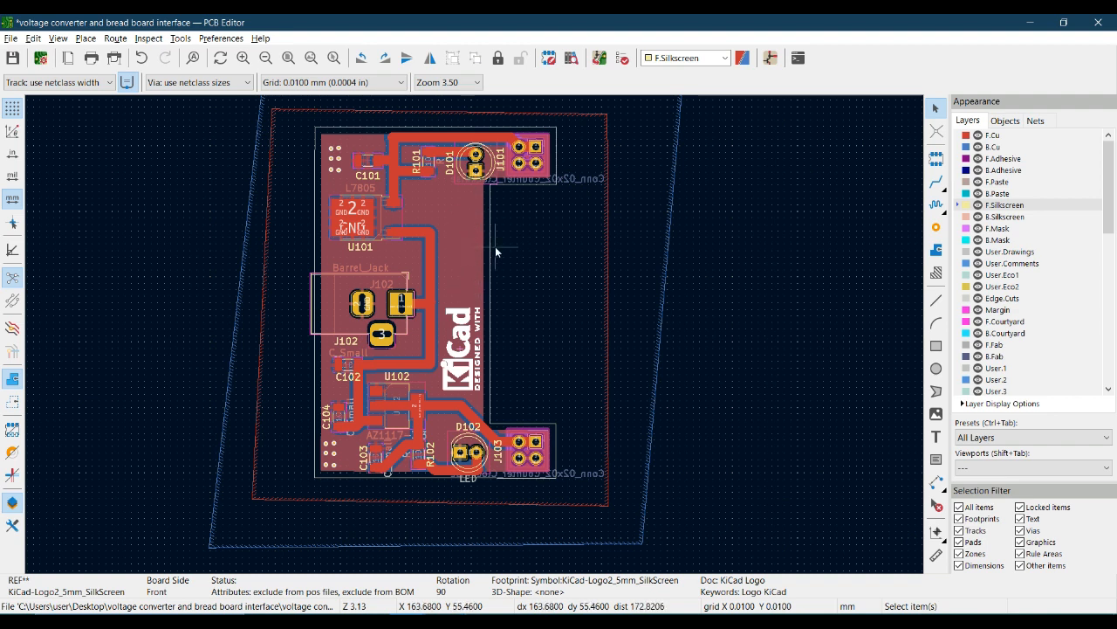
key(ctrl+s)
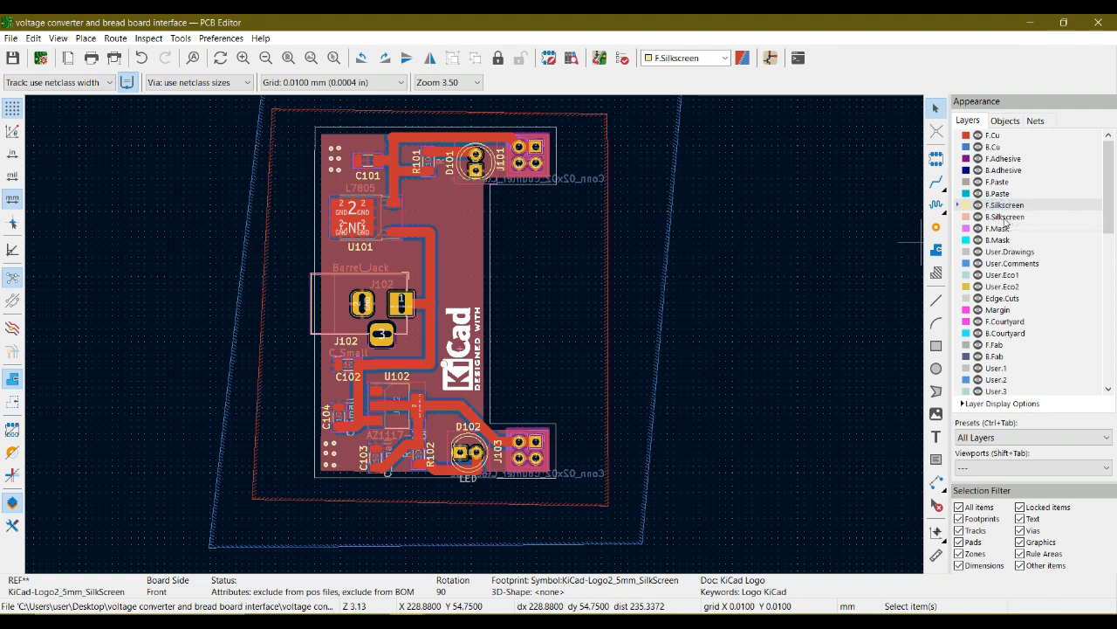
- Add the text "Voltage Converter for Breadboard" on F.Silkscreen, rotated 90 degrees, in the empty space beside the board's inner edge
click(1011, 218)
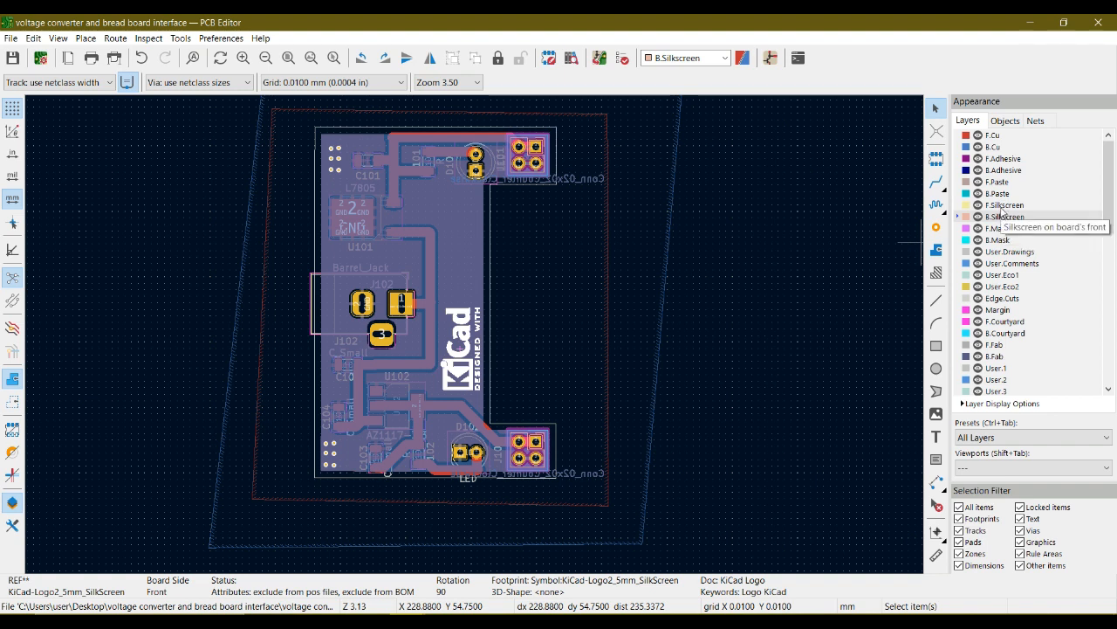
click(1002, 207)
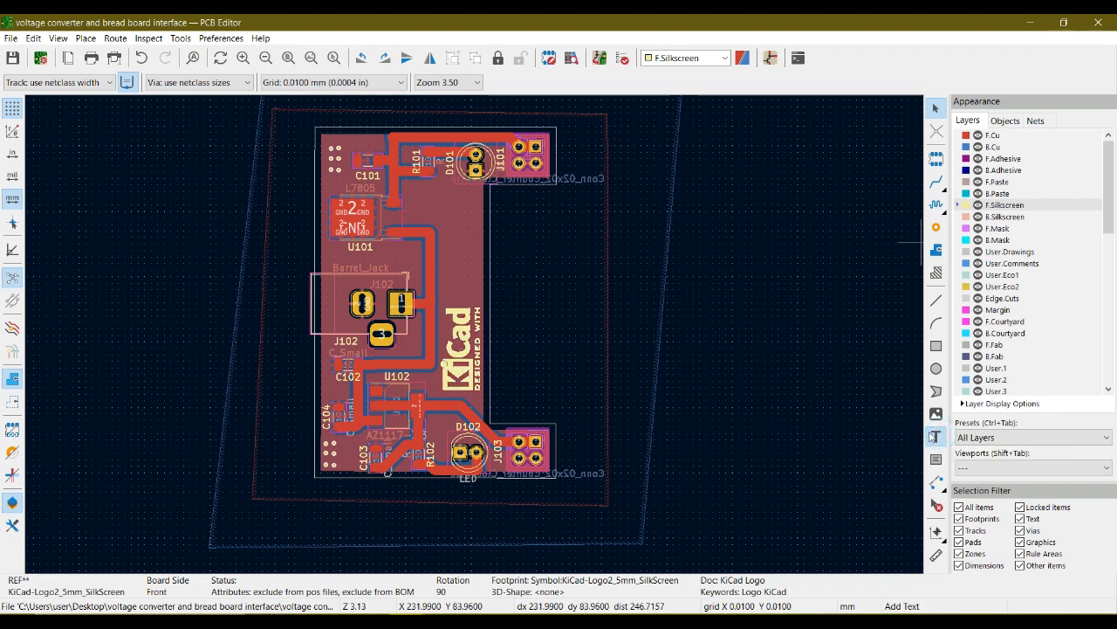
drag(524, 163, 703, 188)
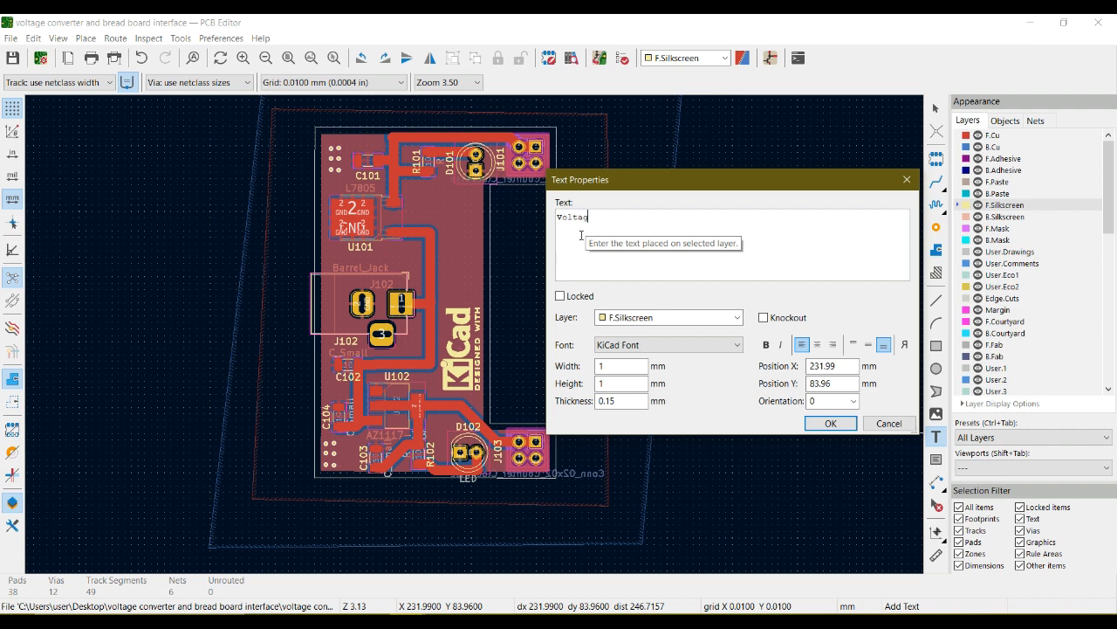
text(e Converter for Breadboard)
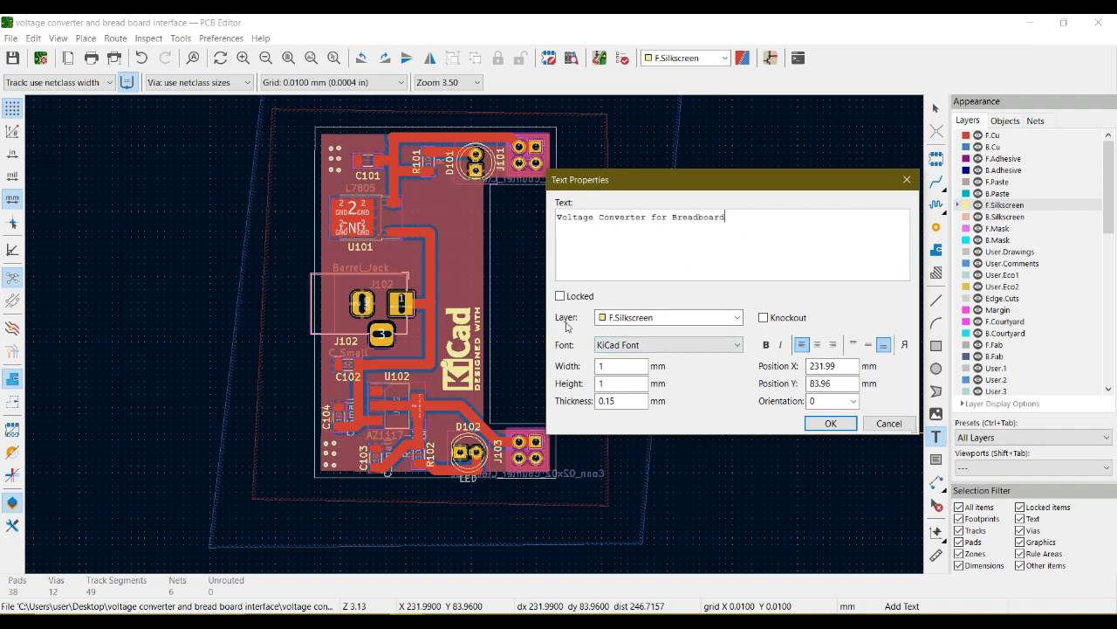
click(705, 317)
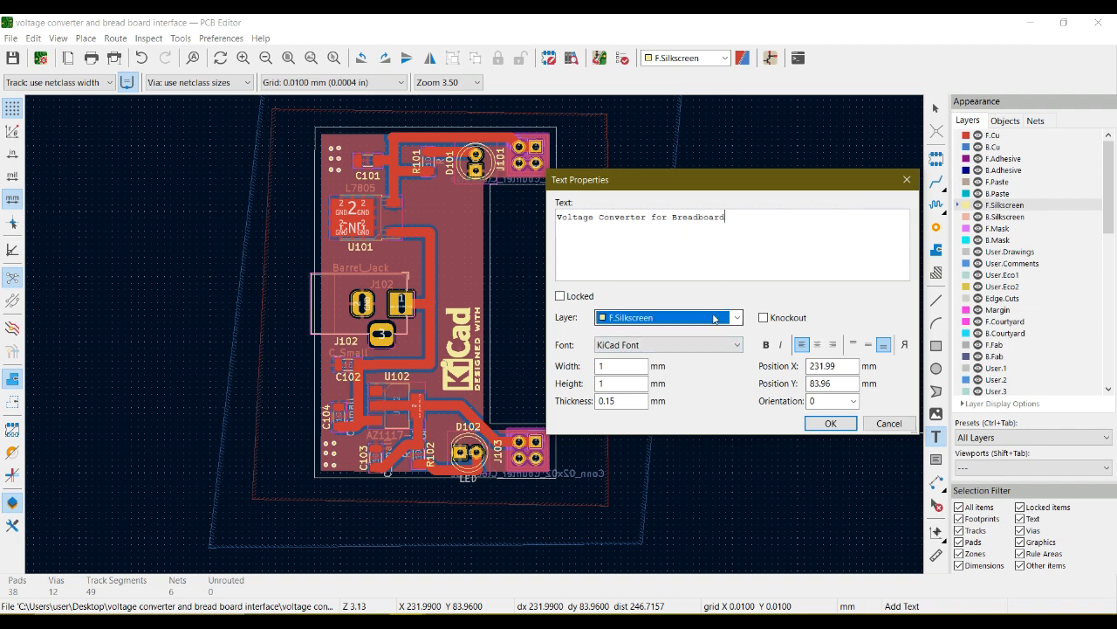
click(800, 286)
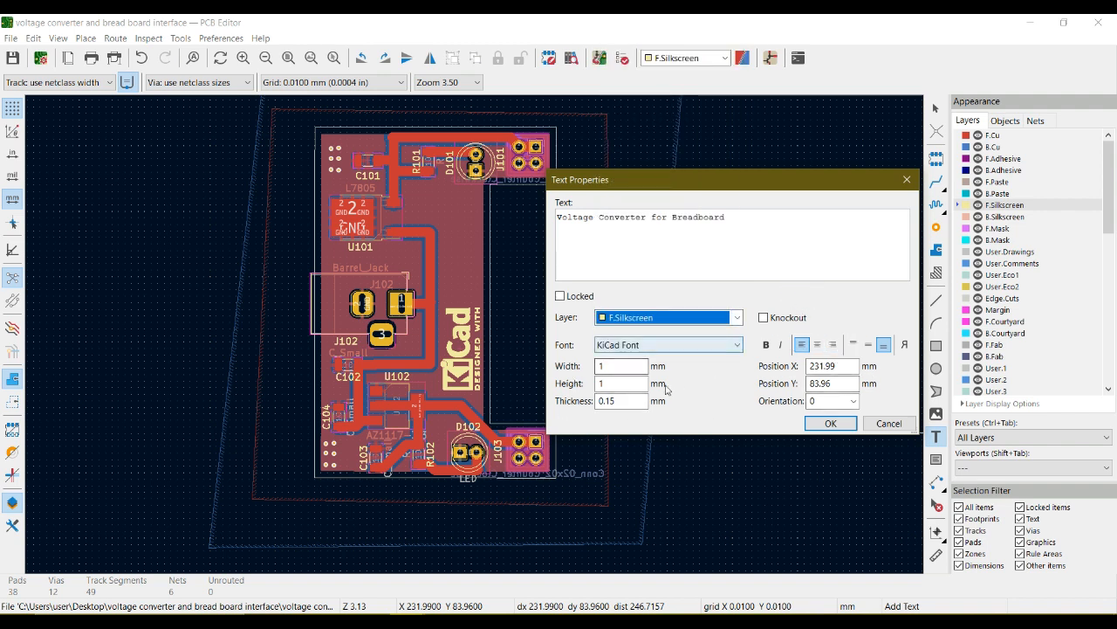
click(822, 426)
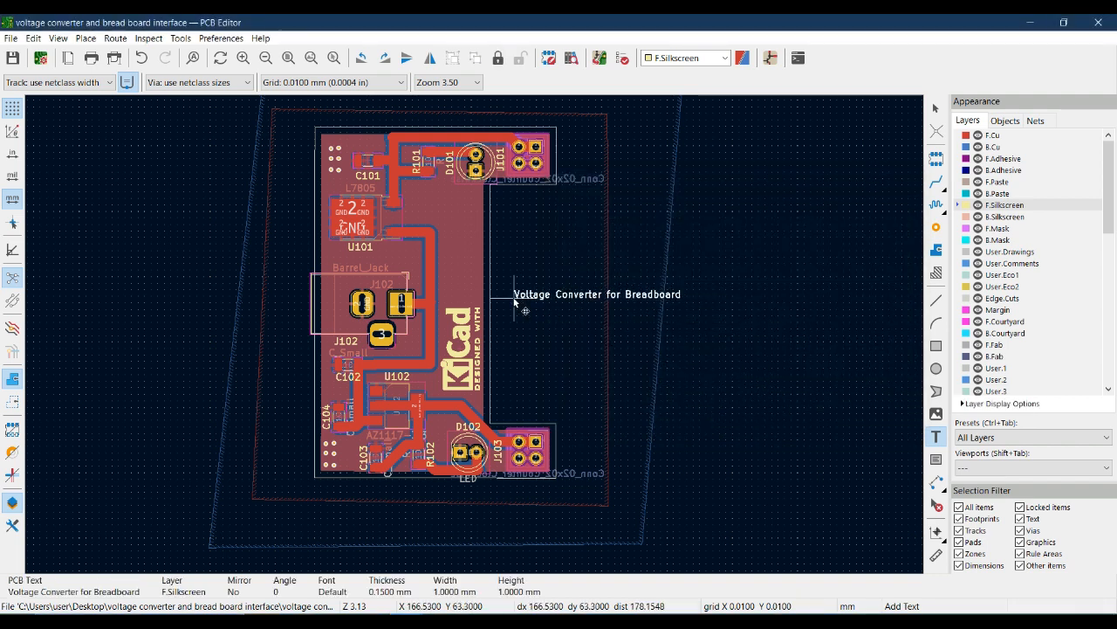
key(r)
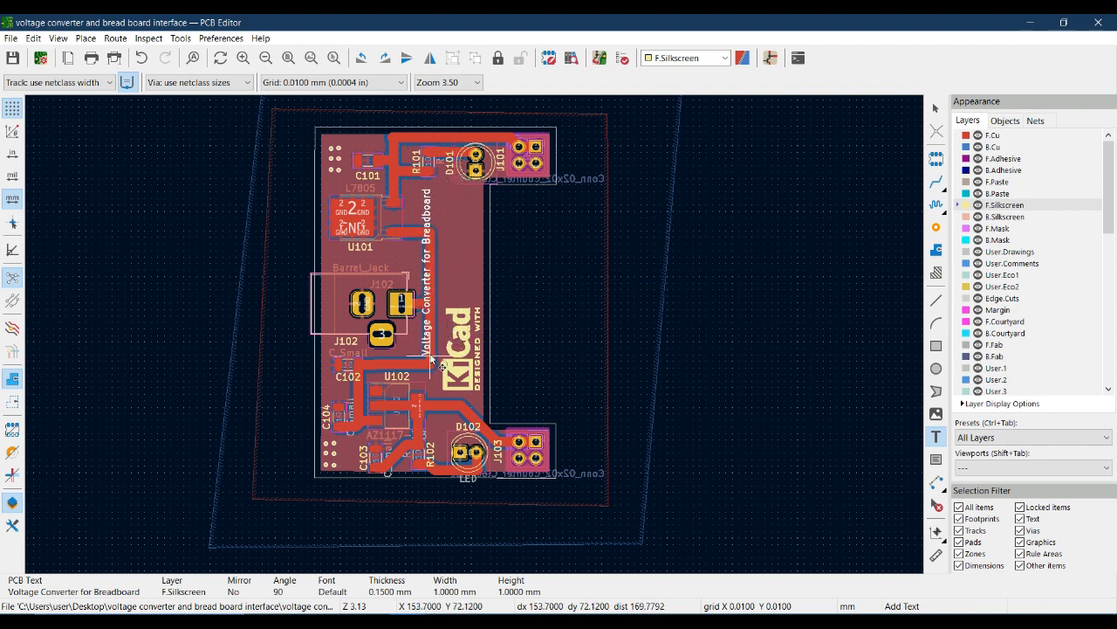
click(549, 385)
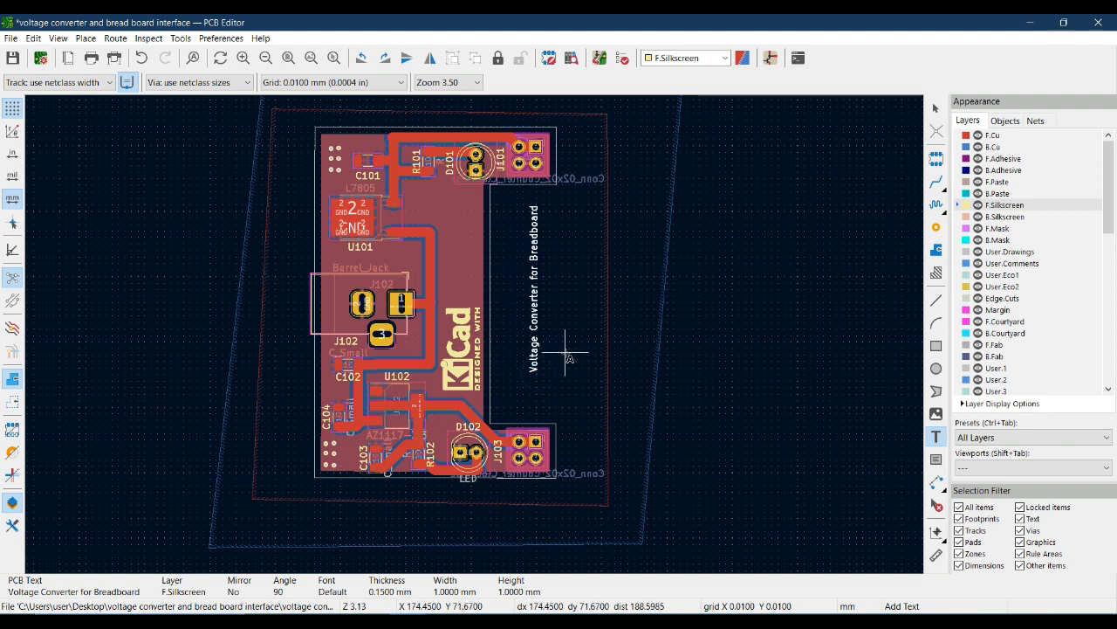
key(Escape)
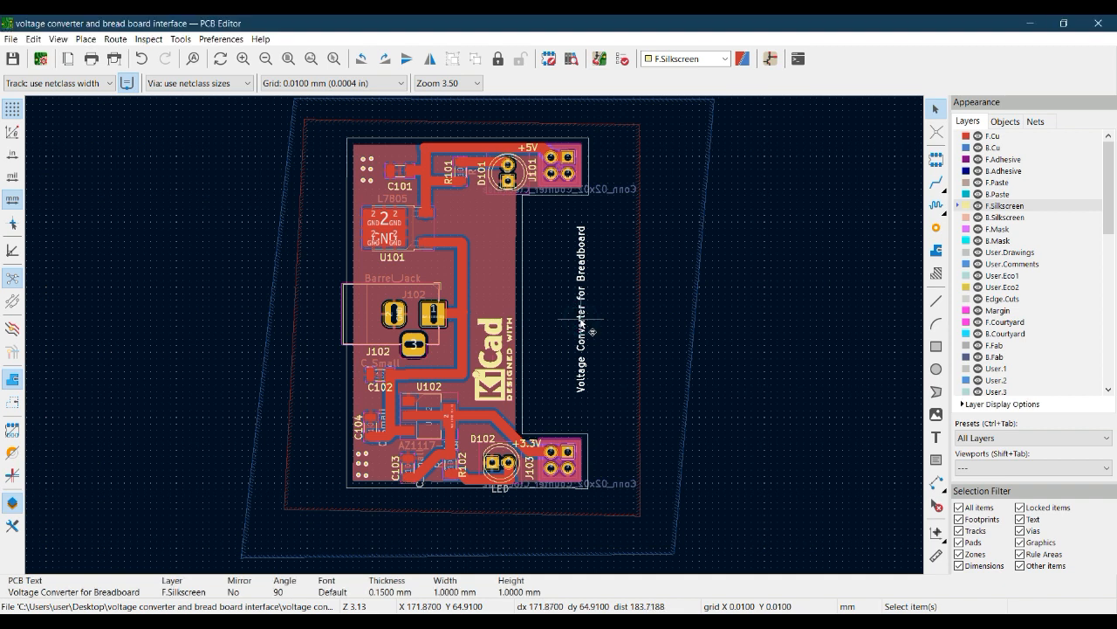
- Break the board title text into three lines: "Voltage Converter", "for" and "Breadboard"
double_click(582, 323)
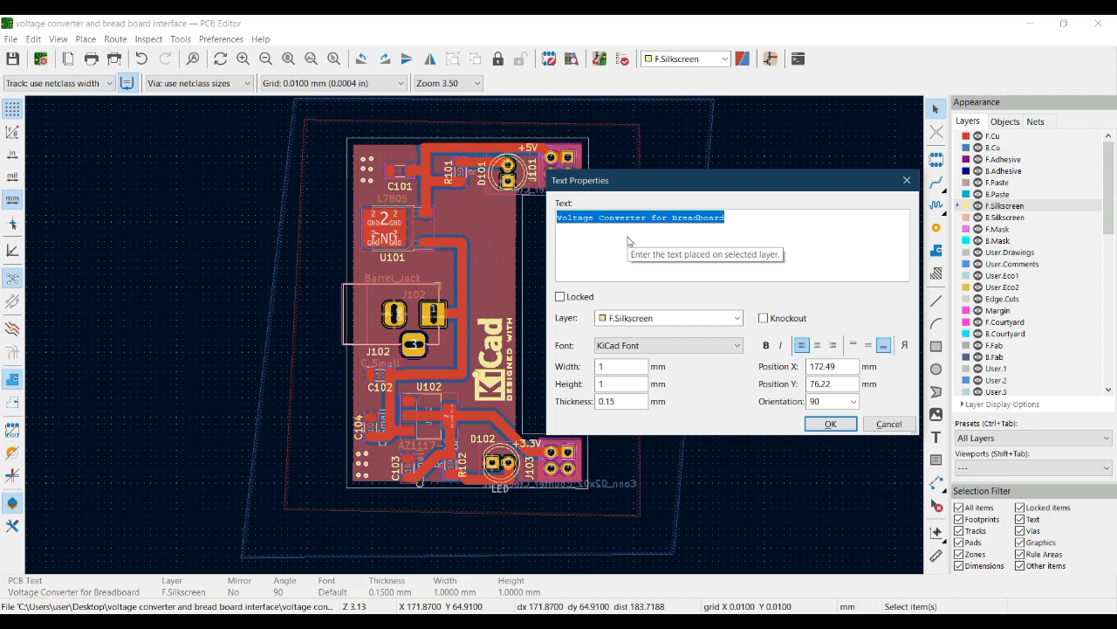
click(630, 237)
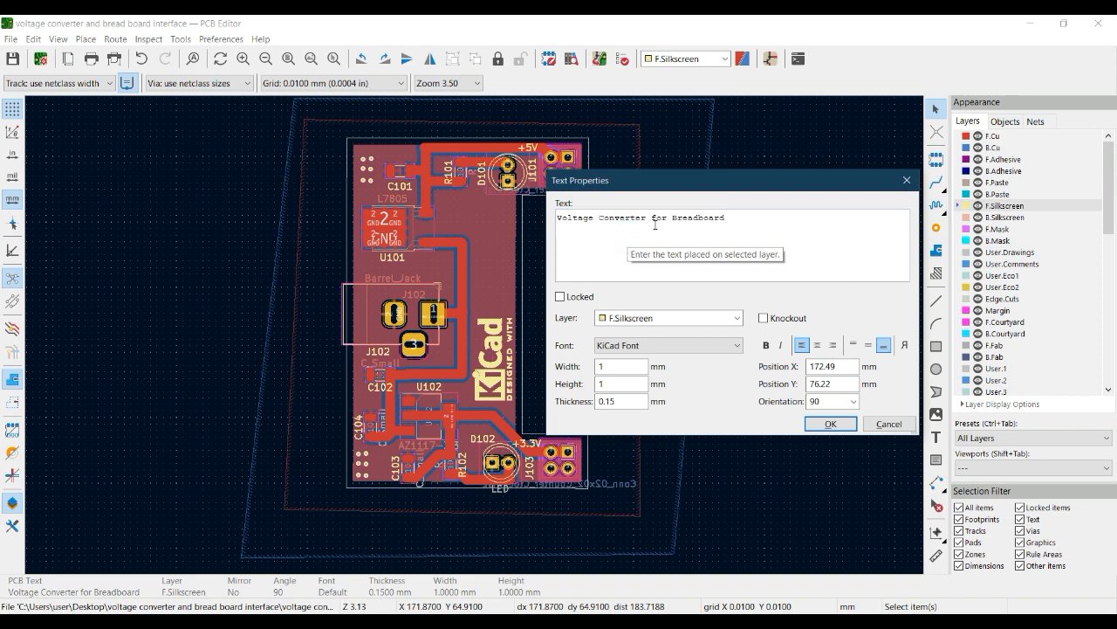
click(645, 215)
key(Return)
key(Delete)
key(Return)
key(Delete)
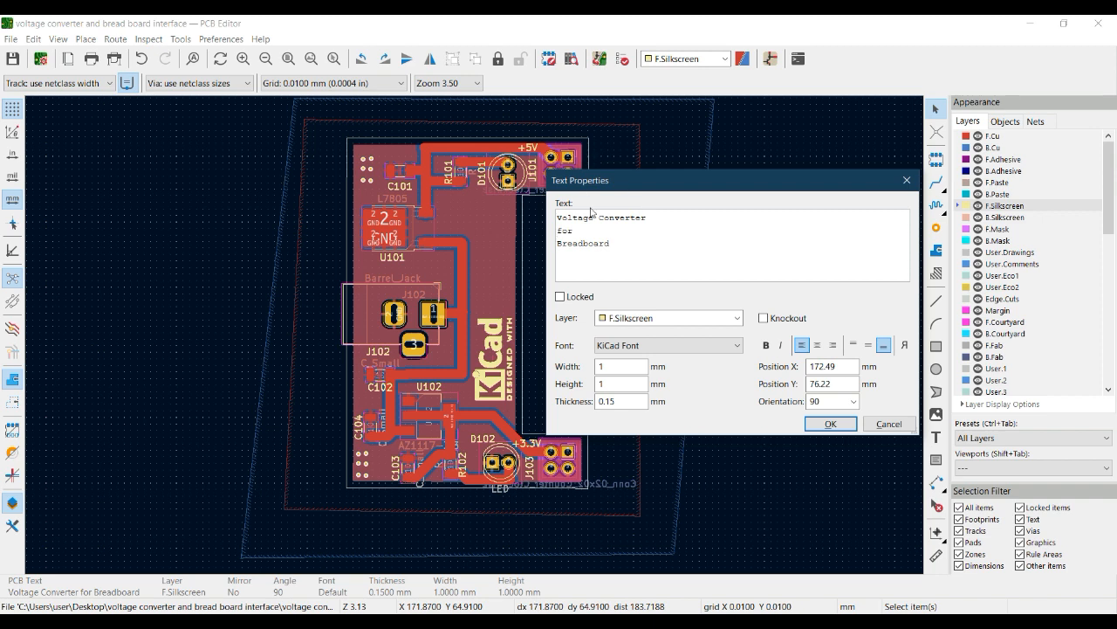
click(826, 423)
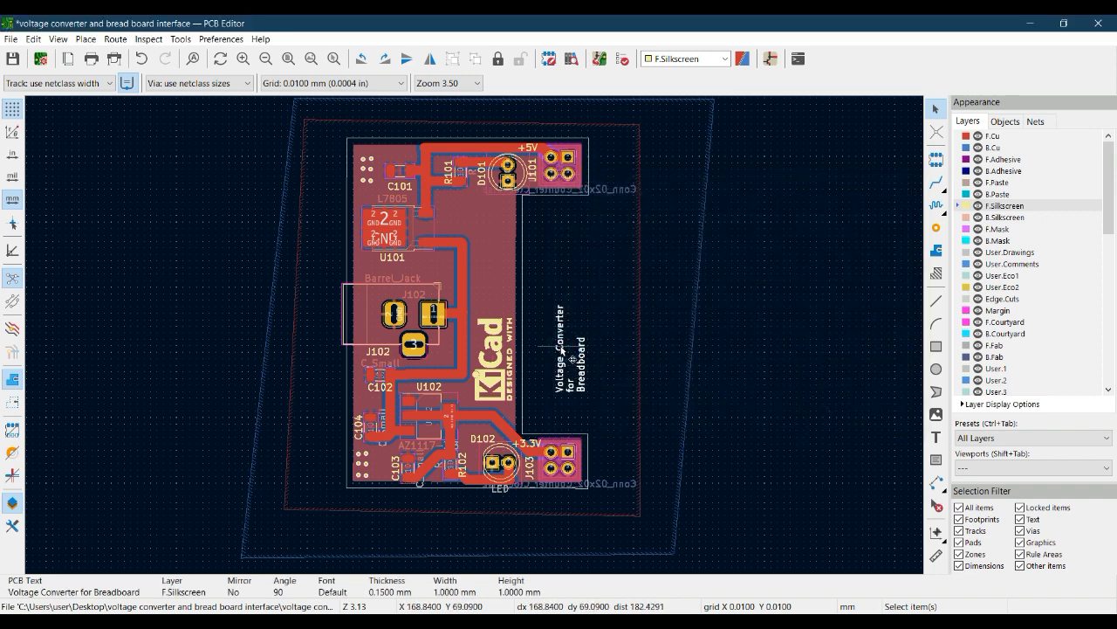
- Move the three-line board title onto the free copper above the KiCad logo and centre-align its lines
key(m)
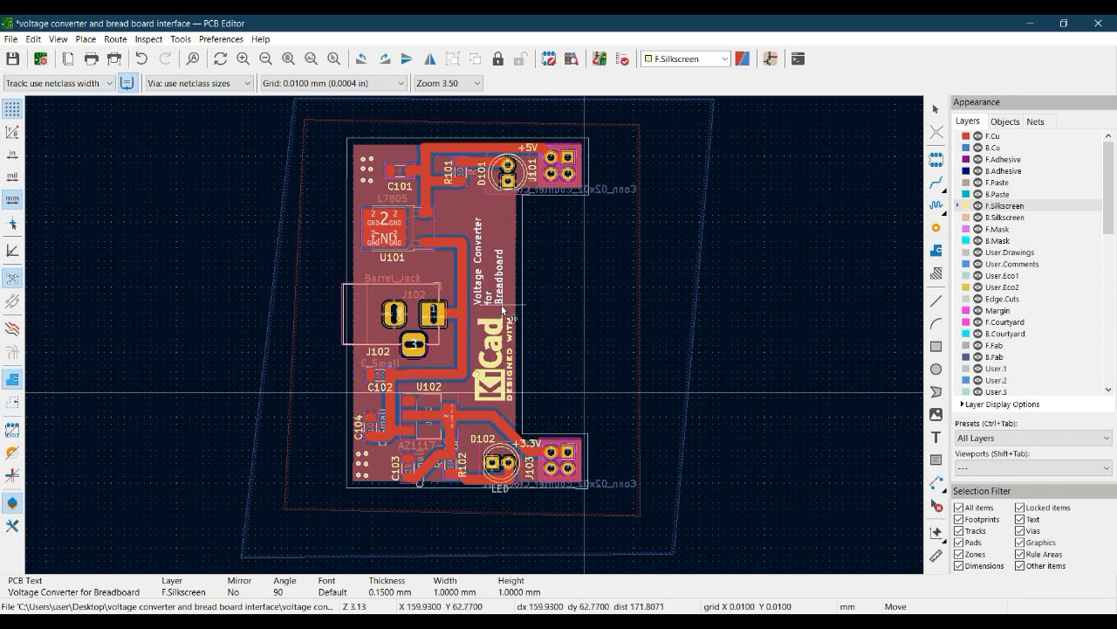
click(504, 310)
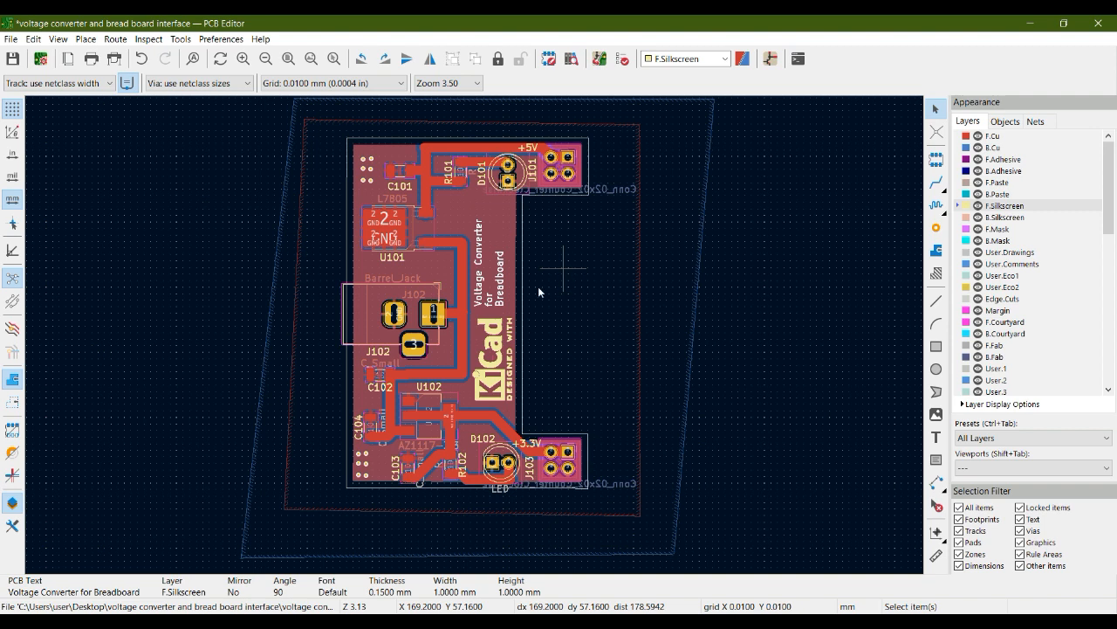
double_click(474, 290)
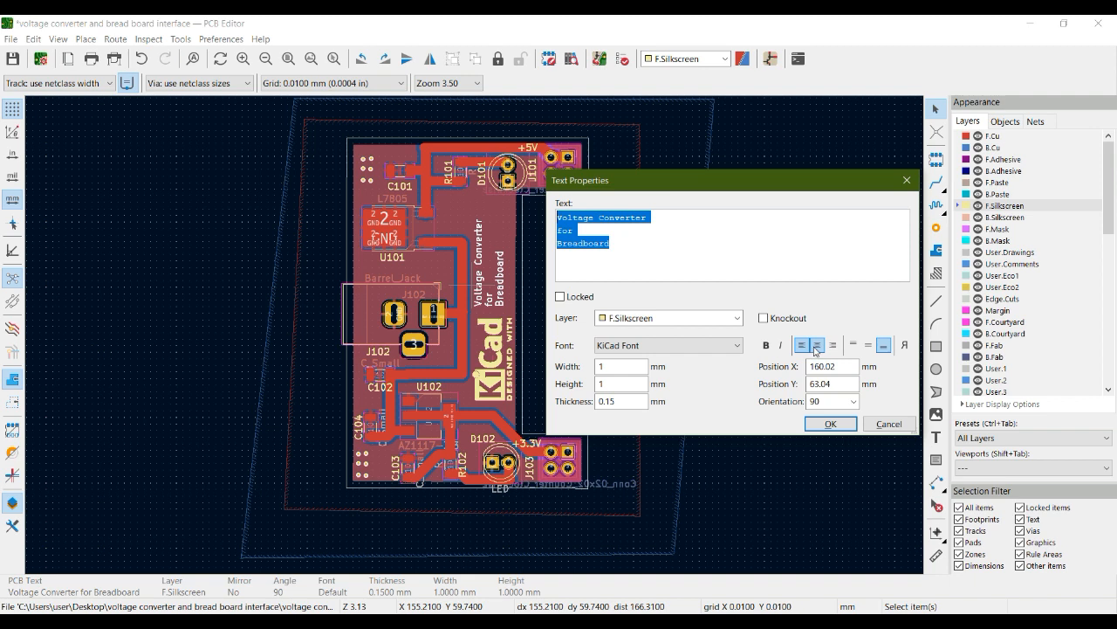
click(818, 346)
click(828, 424)
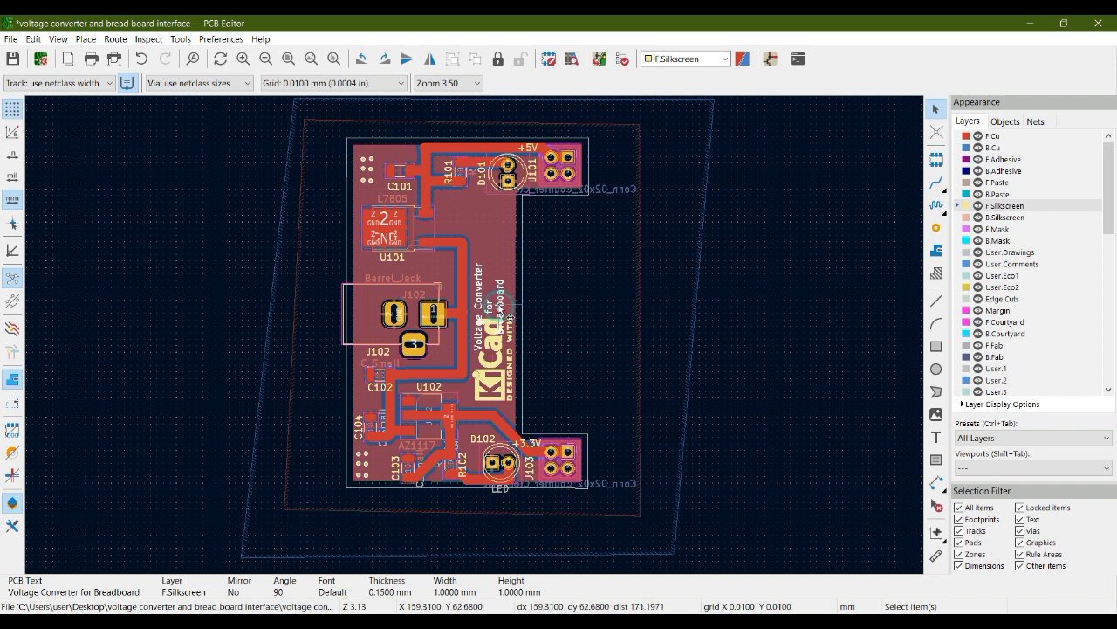
- Reposition the centred board title in the copper strip above the KiCad logo, clear of it, and save the board
key(m)
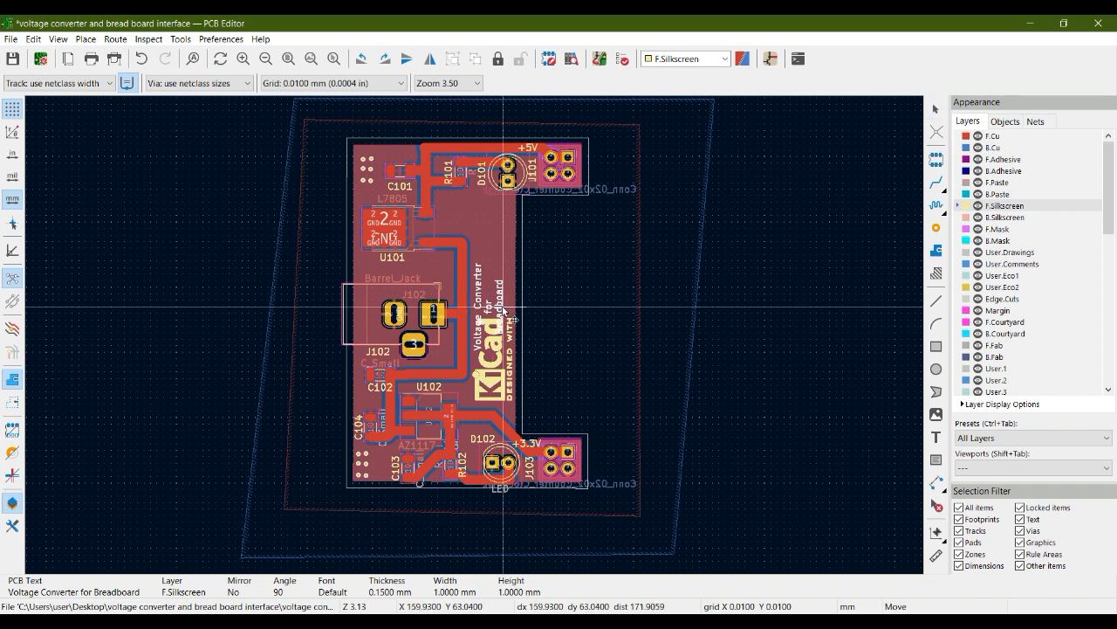
click(515, 262)
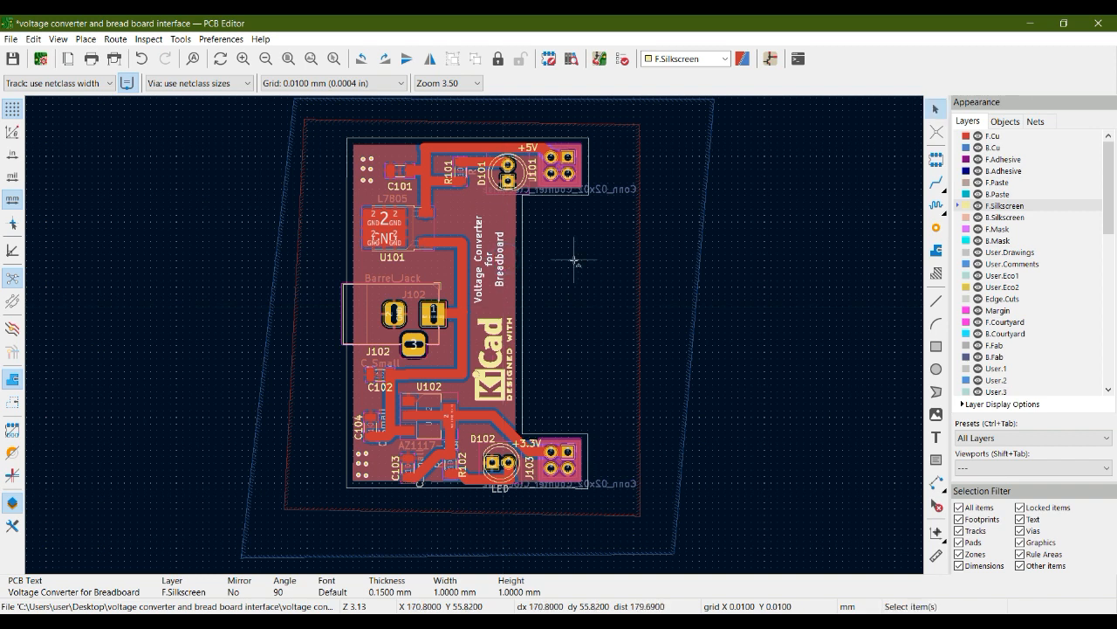
key(ctrl+s)
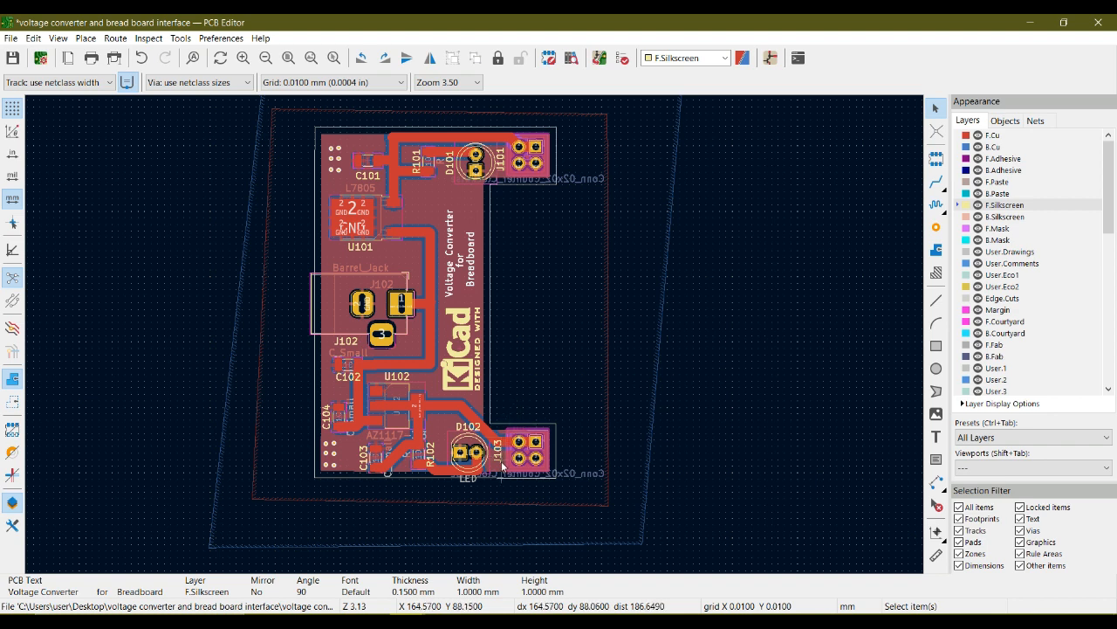
- Add the text "+5V" on F.Silkscreen, placing it over the wide trace between D101 and connector J101, above the J101 reference
middle_drag(513, 186, 503, 266)
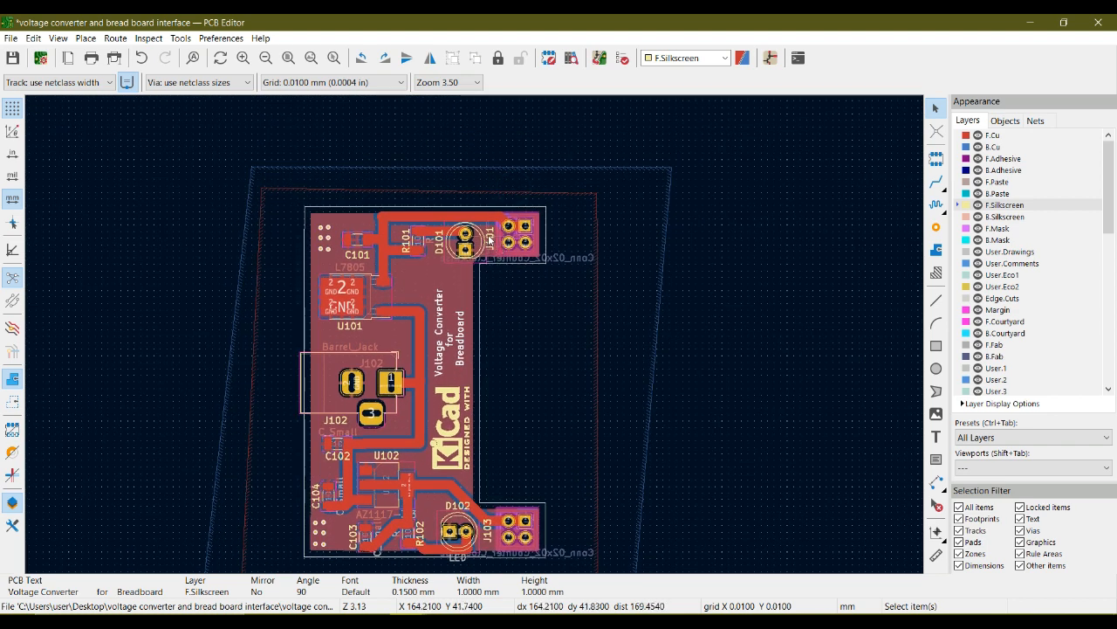
scroll(492, 226, up, 7)
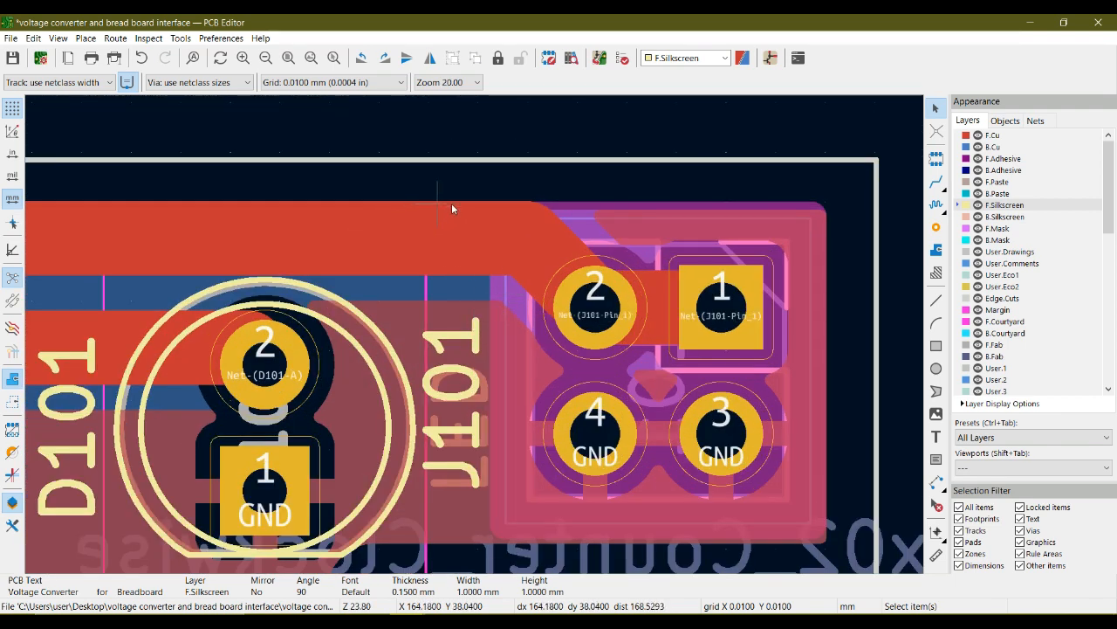
scroll(420, 218, down, 6)
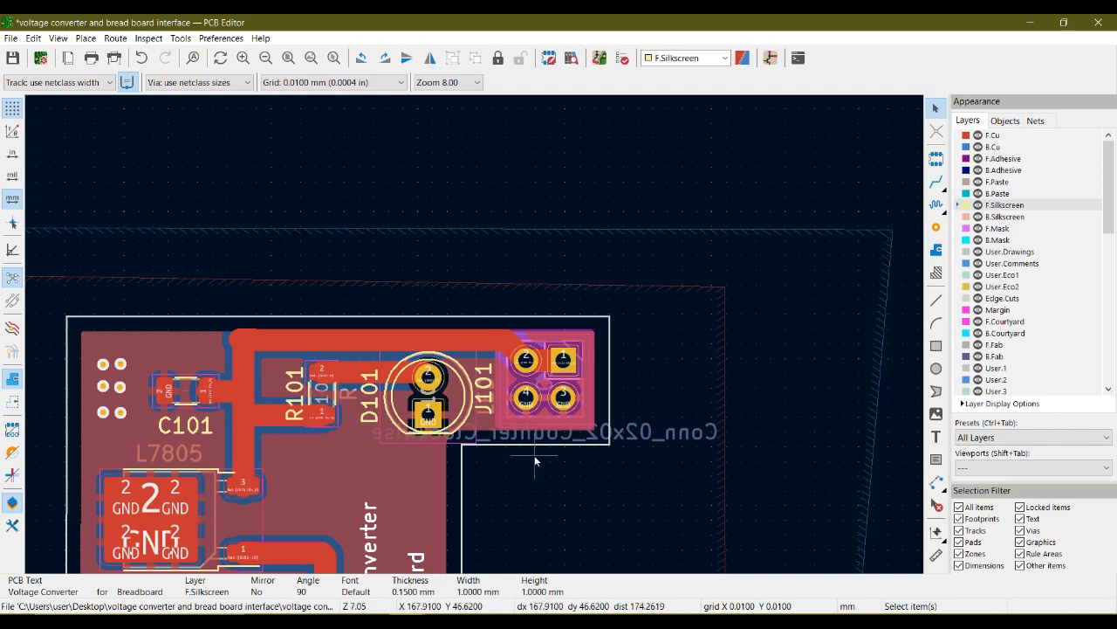
scroll(526, 453, up, 3)
middle_drag(525, 453, 529, 133)
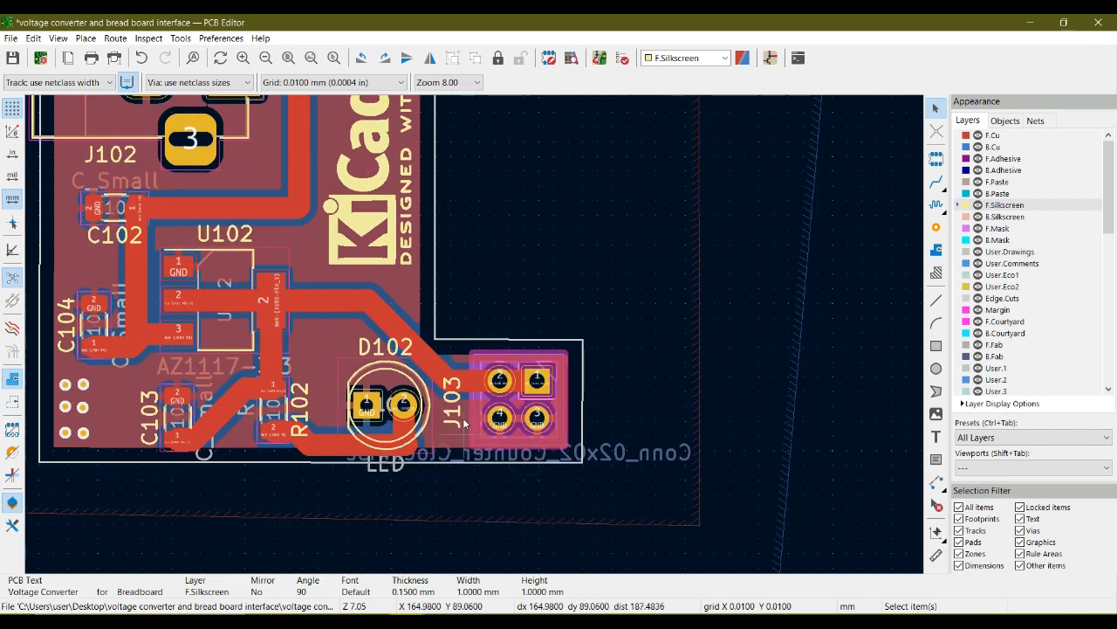
scroll(481, 301, down, 2)
middle_drag(509, 190, 530, 490)
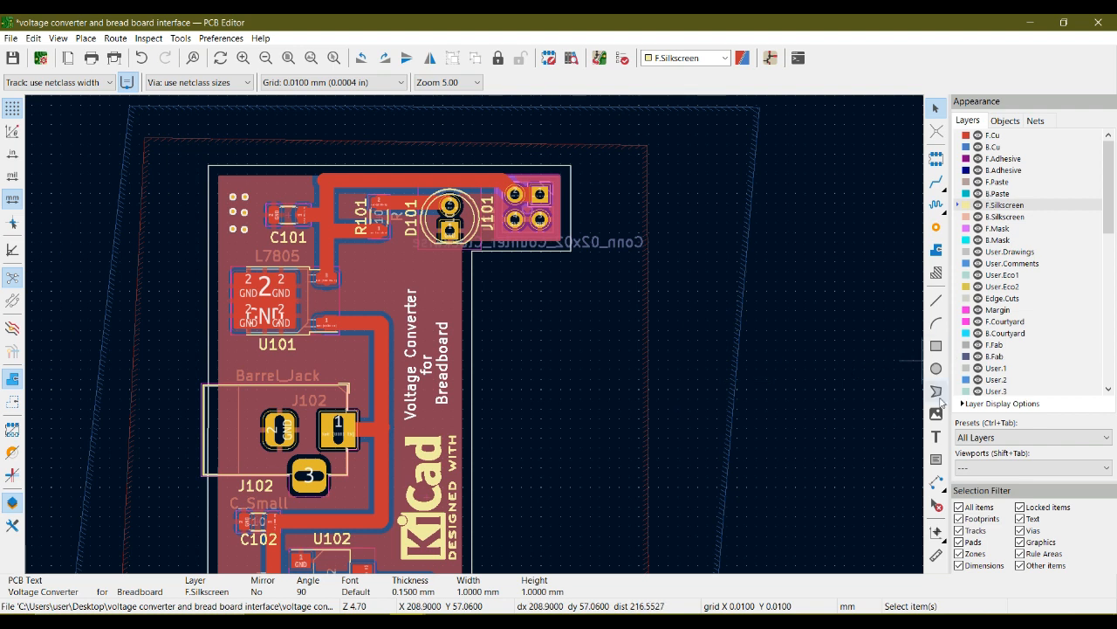
click(935, 436)
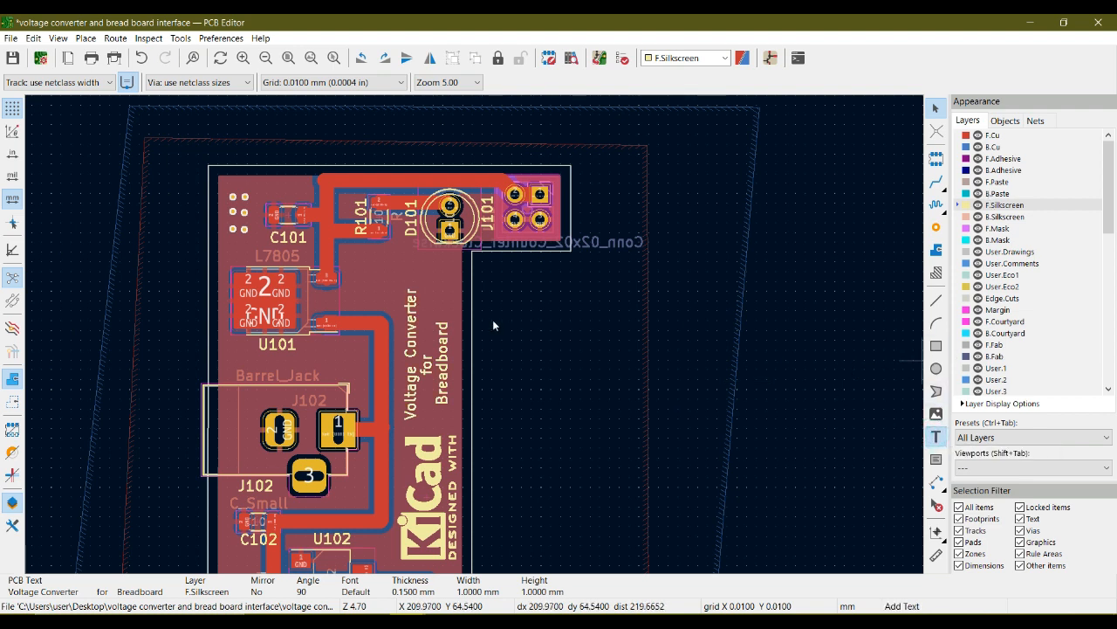
click(505, 303)
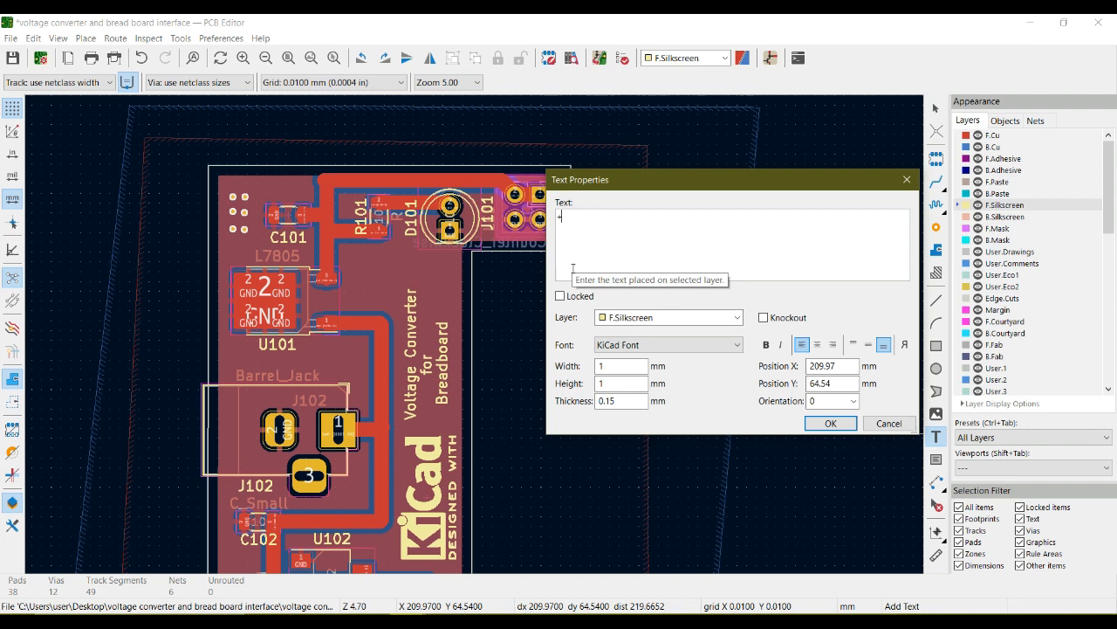
click(830, 422)
scroll(491, 209, up, 4)
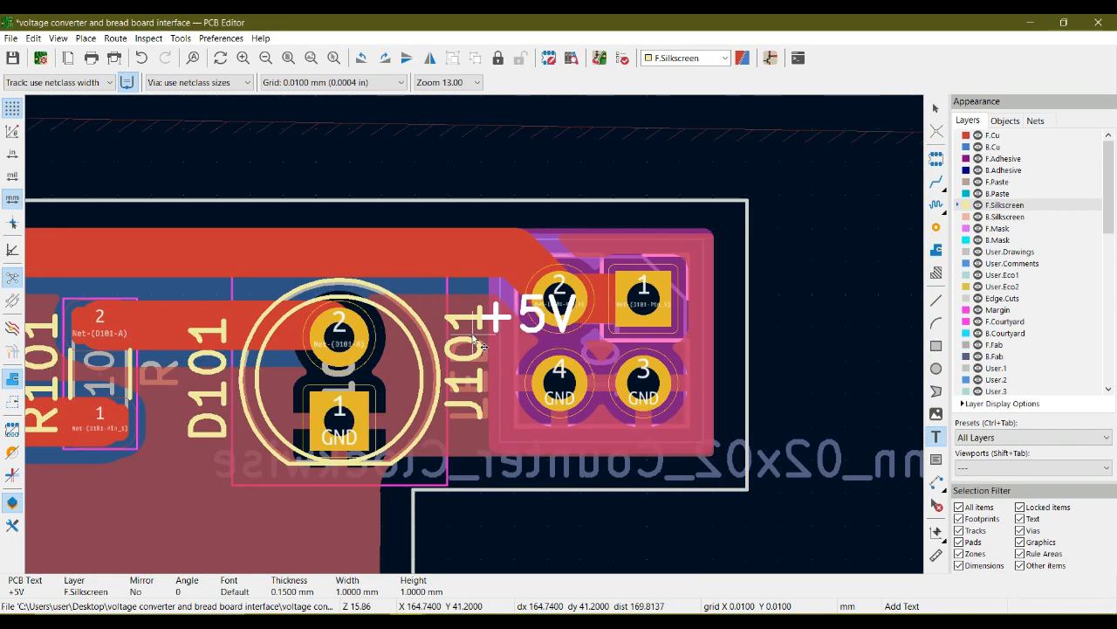
click(388, 274)
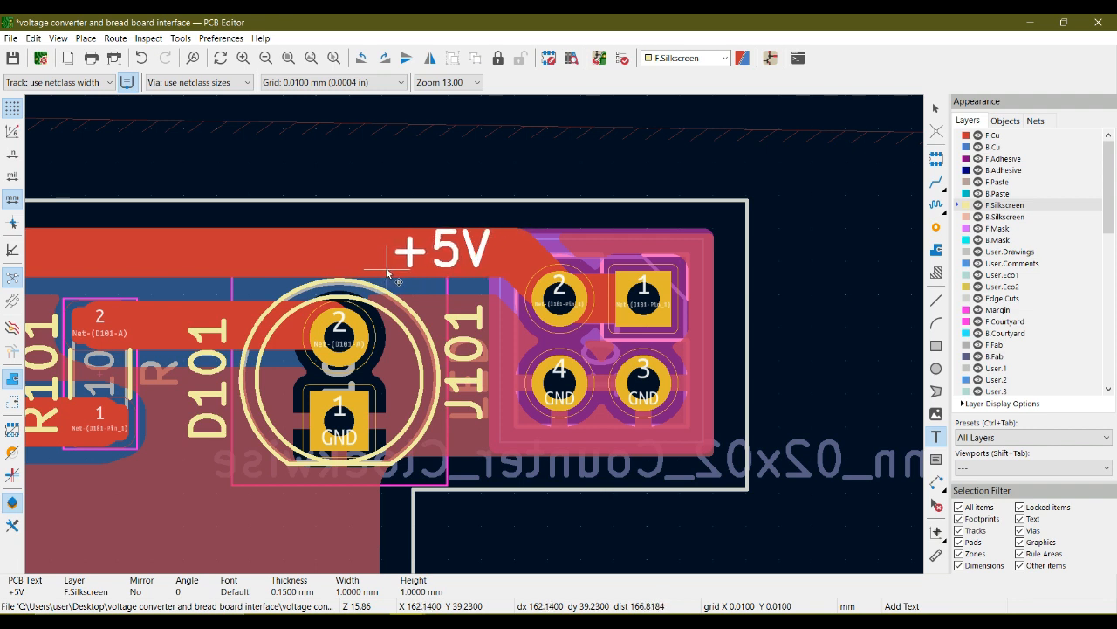
- Add the text "+3.3V" on F.Silkscreen between LED D102 and connector J103, above the J103 reference
scroll(643, 314, down, 2)
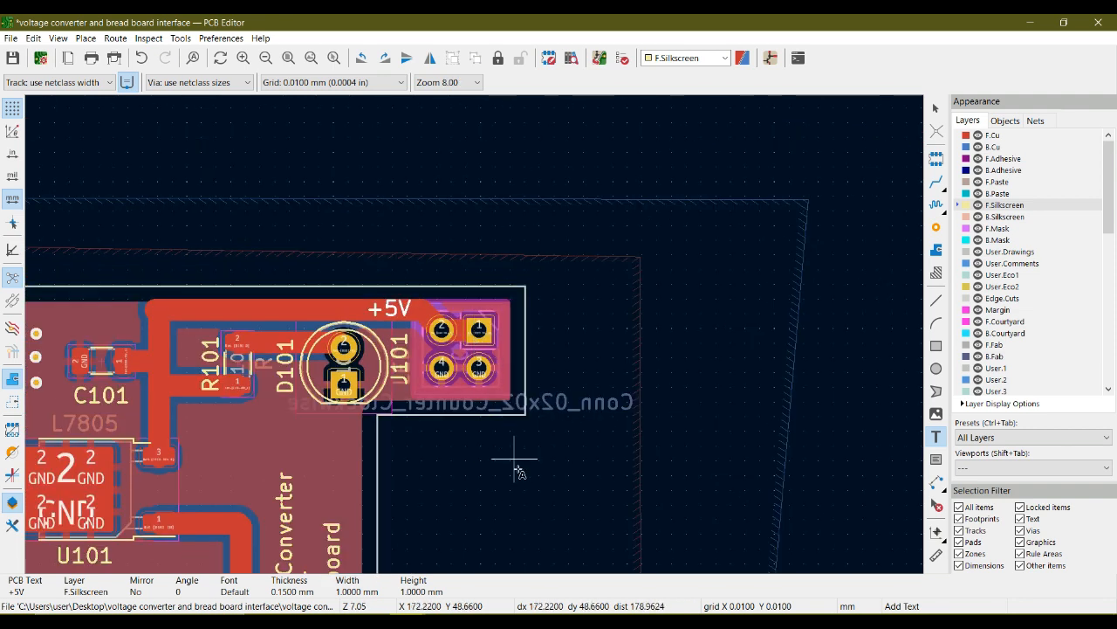
middle_drag(533, 487, 609, 98)
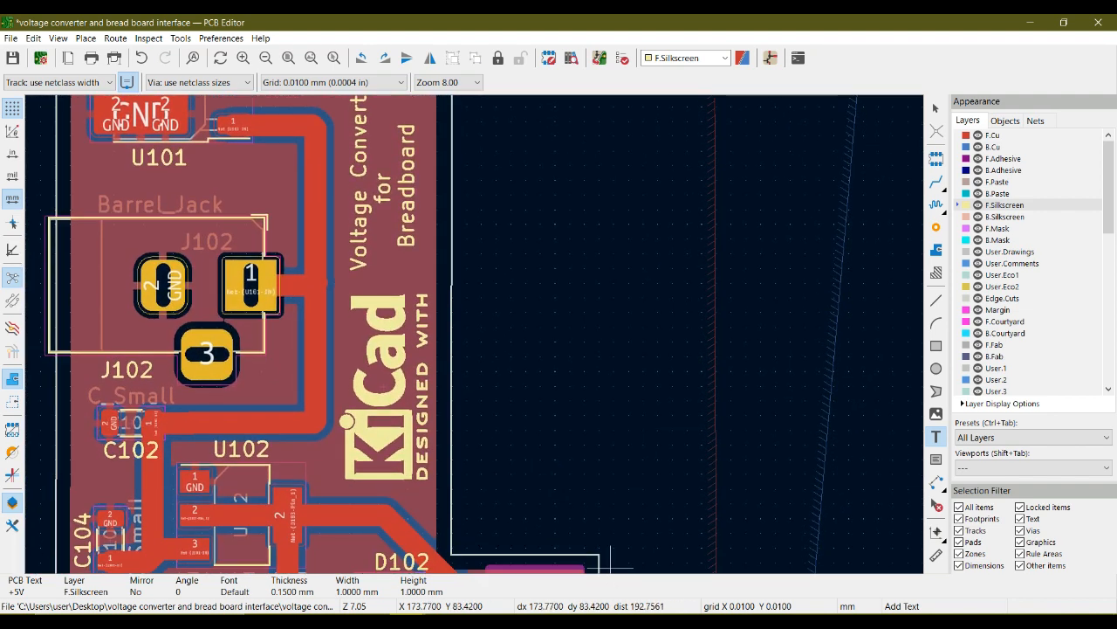
middle_drag(606, 451, 648, 257)
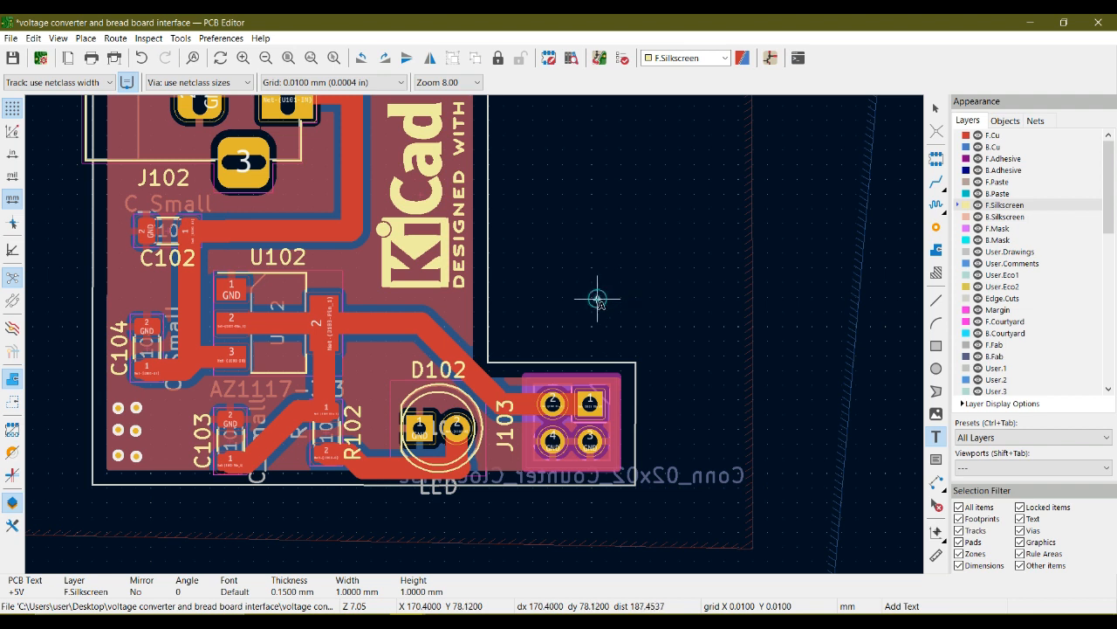
click(599, 302)
text(+3)
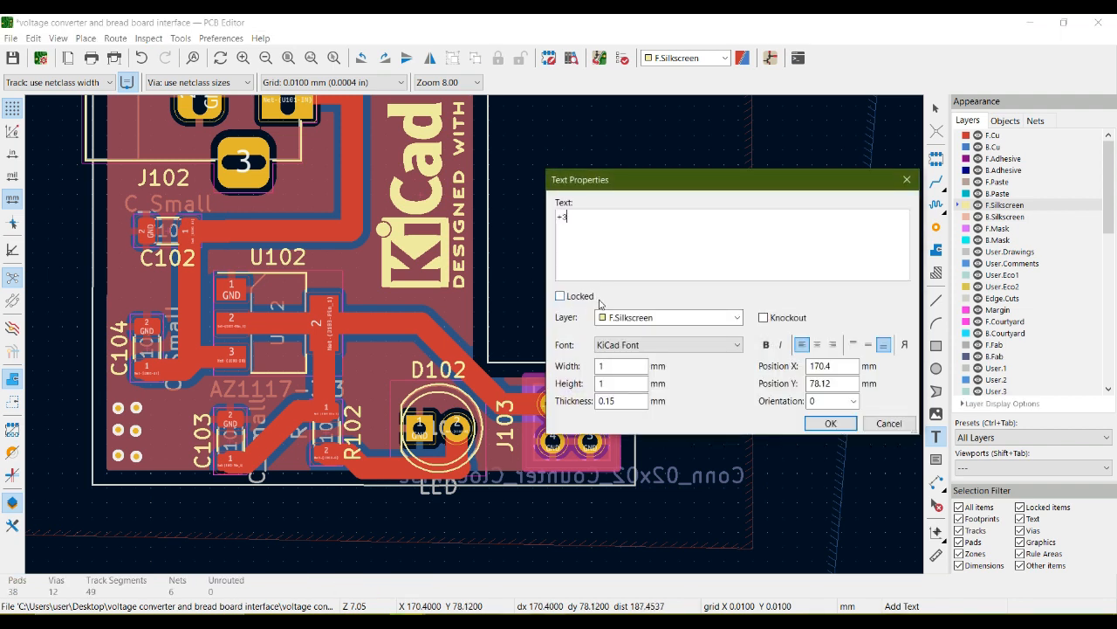
text(.3V)
click(830, 423)
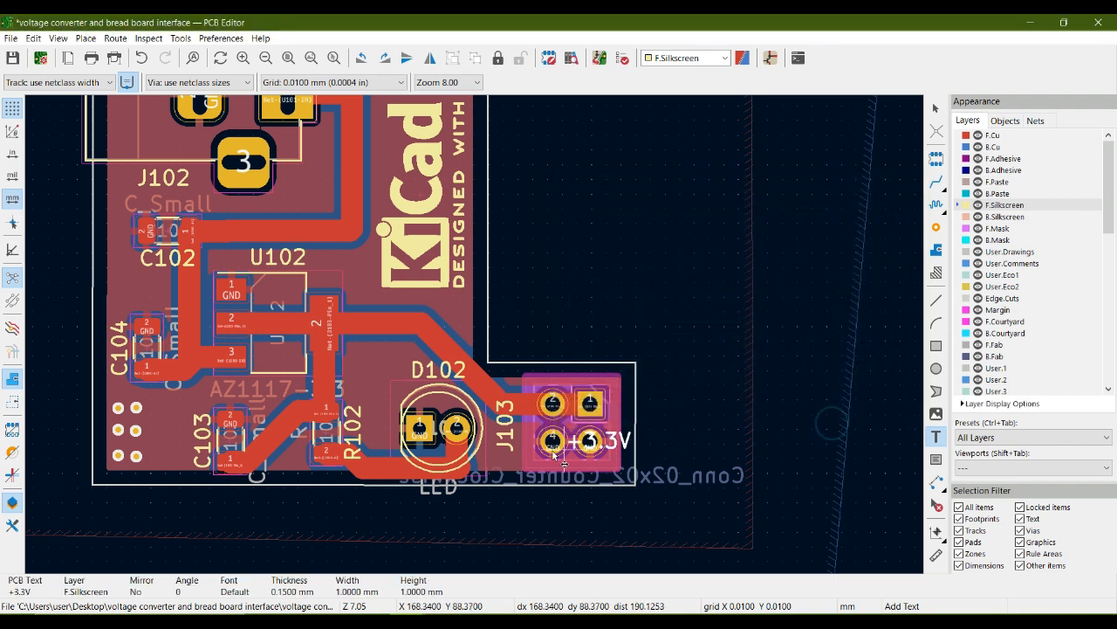
click(462, 402)
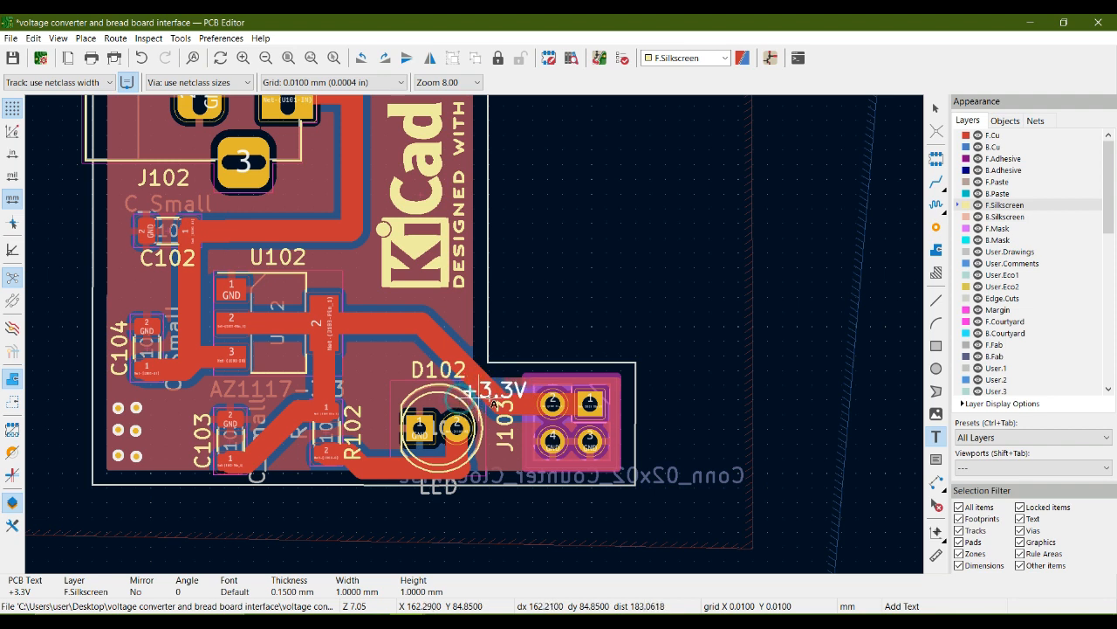
- Lower the J103 reference slightly and reposition the +3.3V label just above it so the two do not overlap
key(Escape)
click(506, 441)
key(m)
click(506, 441)
click(518, 403)
key(m)
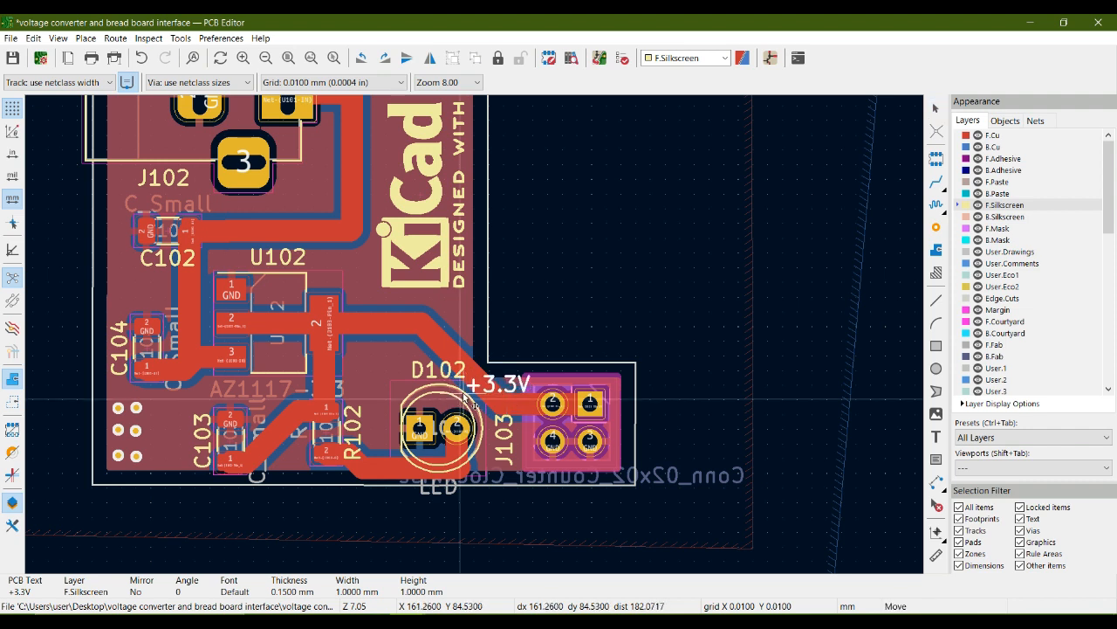
click(473, 406)
- Shift the D102 reference to the left, away from the +3.3V label, and save the board
click(433, 375)
key(m)
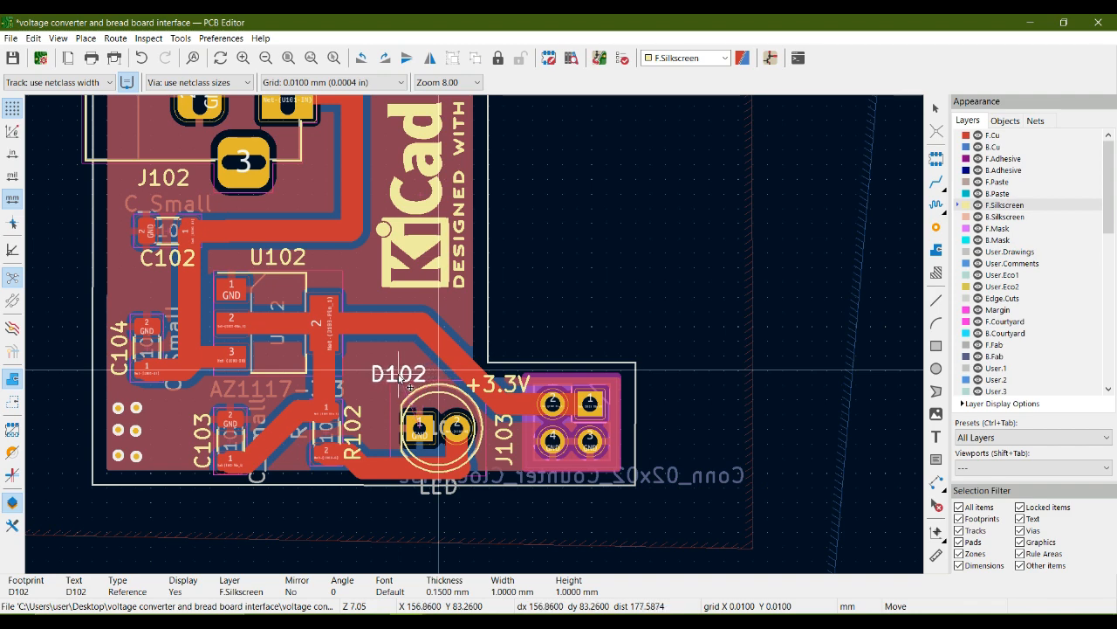
click(410, 387)
scroll(474, 334, down, 3)
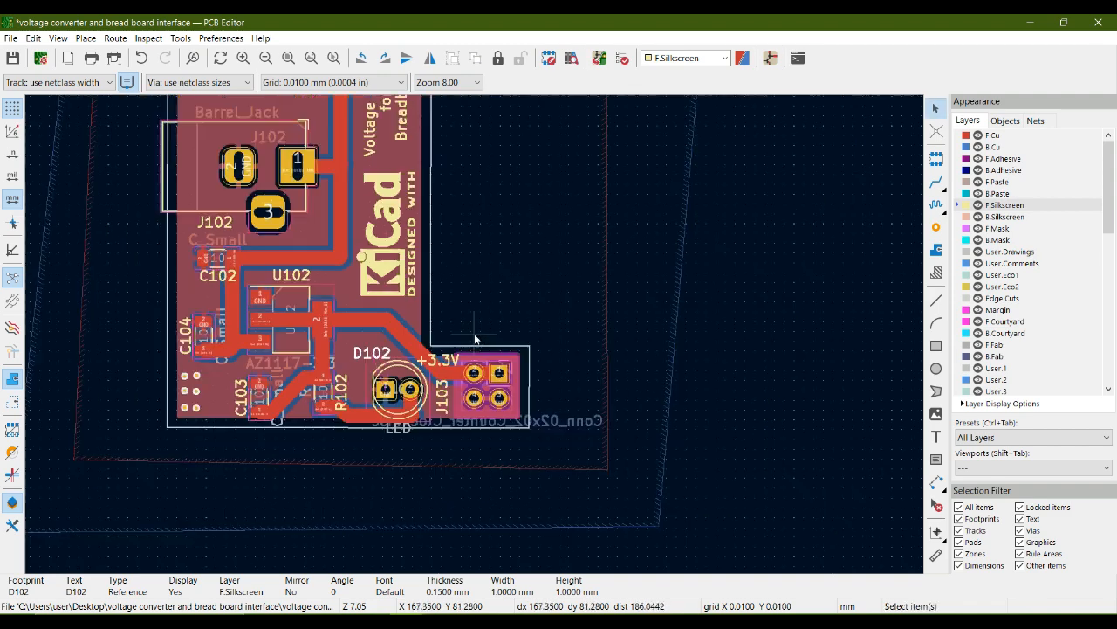
key(ctrl+s)
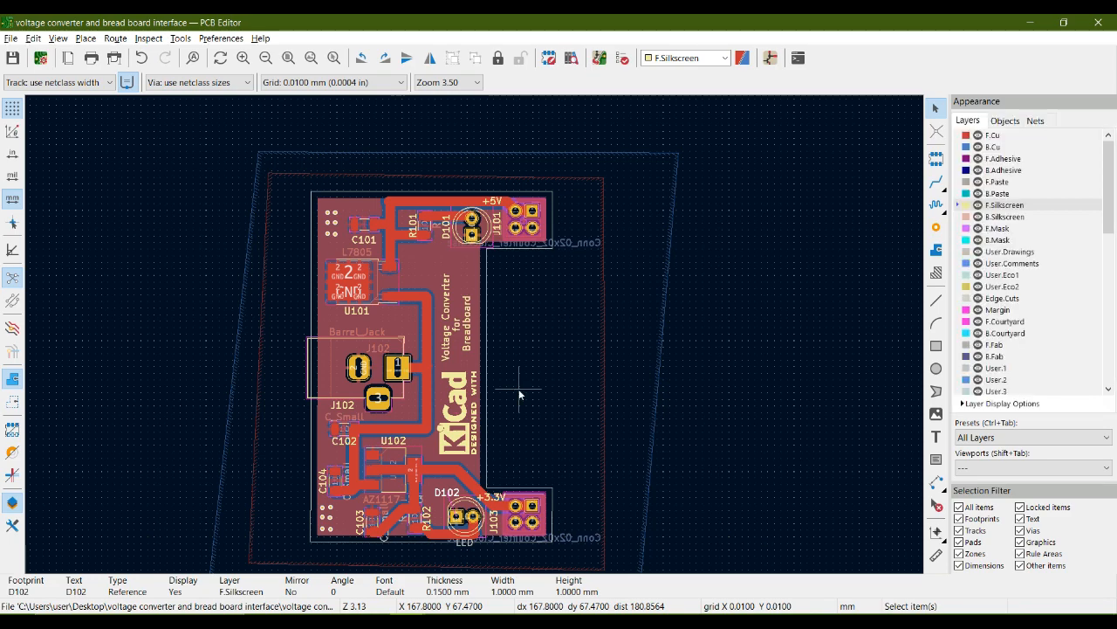
- Open the board in the 3D viewer and hide the surface-mount and through-hole component models to inspect the silkscreen
key(alt+3)
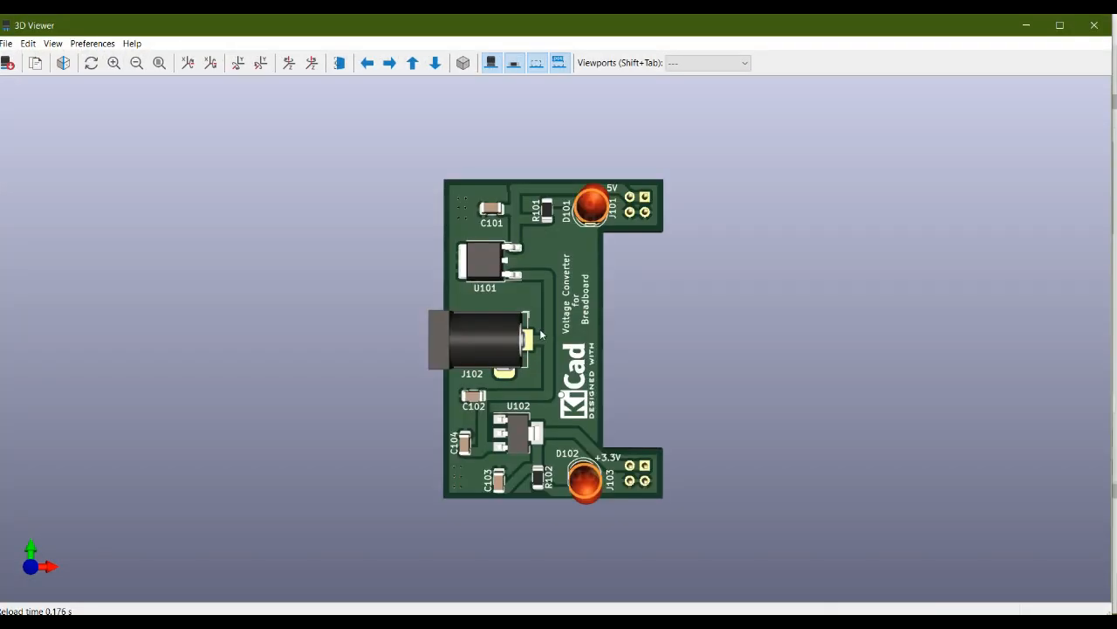
scroll(622, 202, up, 3)
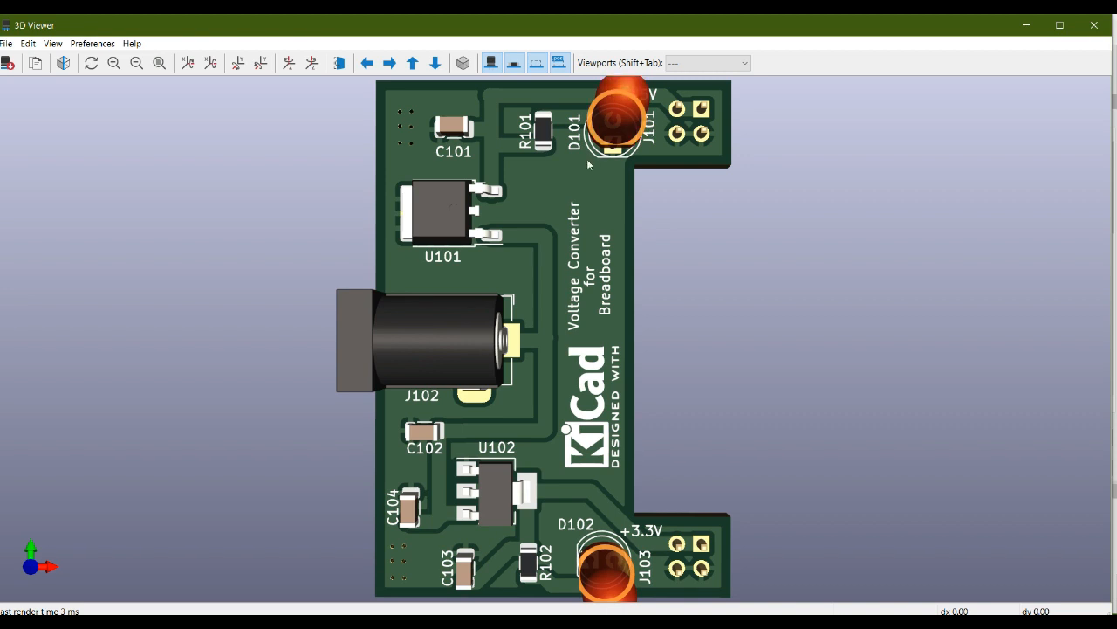
scroll(586, 168, down, 3)
click(515, 63)
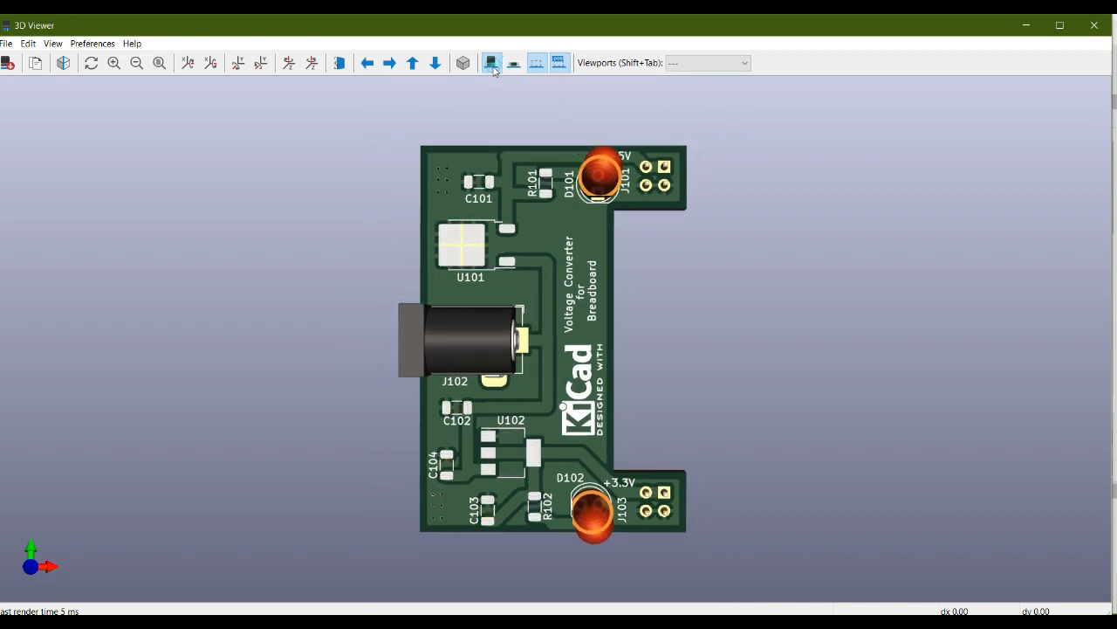
click(492, 62)
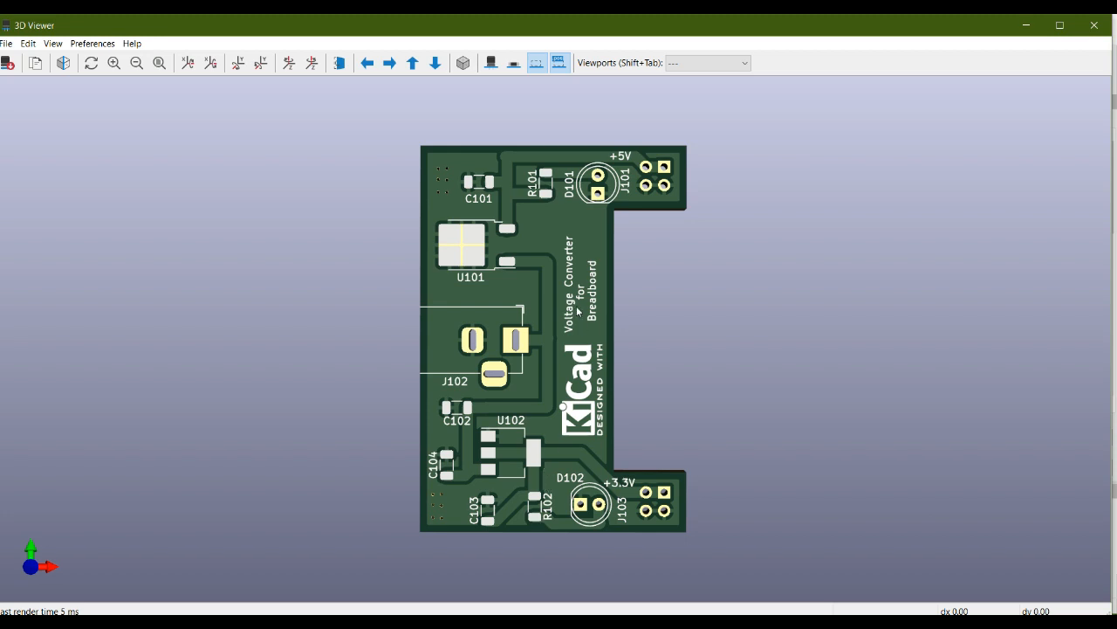
- Show the surface-mount and through-hole component models again, close the 3D viewer and return to the board layout
click(508, 68)
click(492, 63)
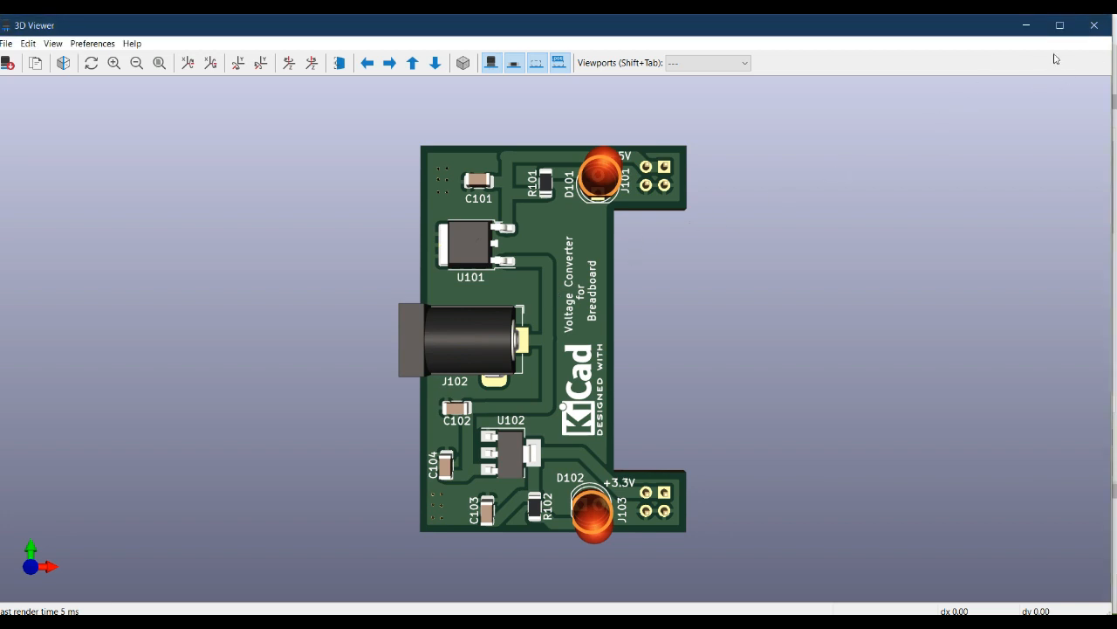
click(1094, 27)
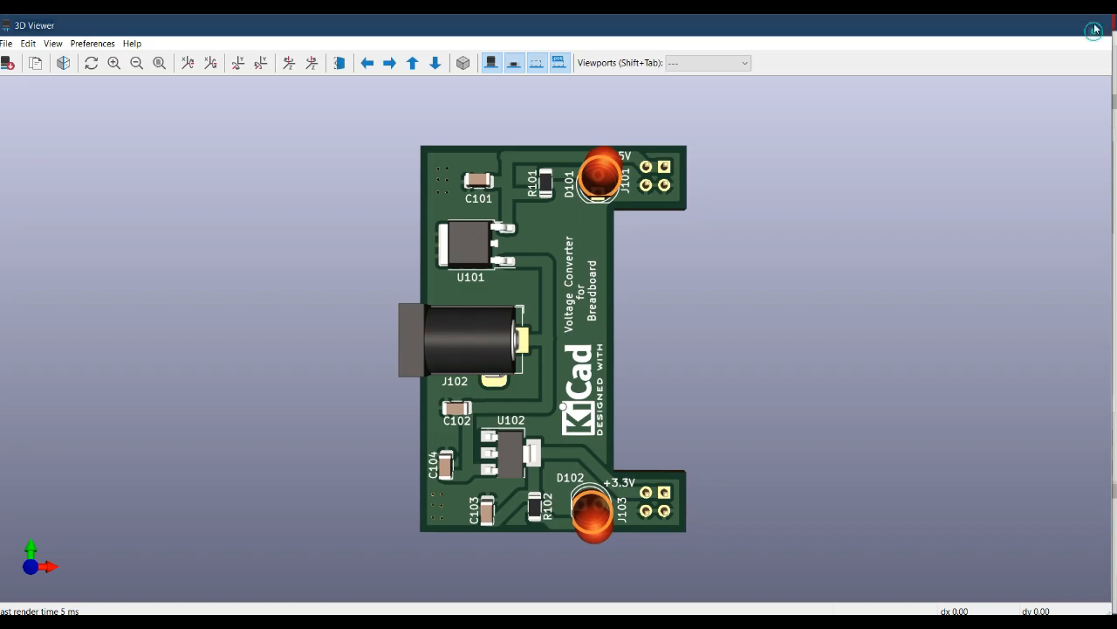
middle_drag(553, 382, 573, 349)
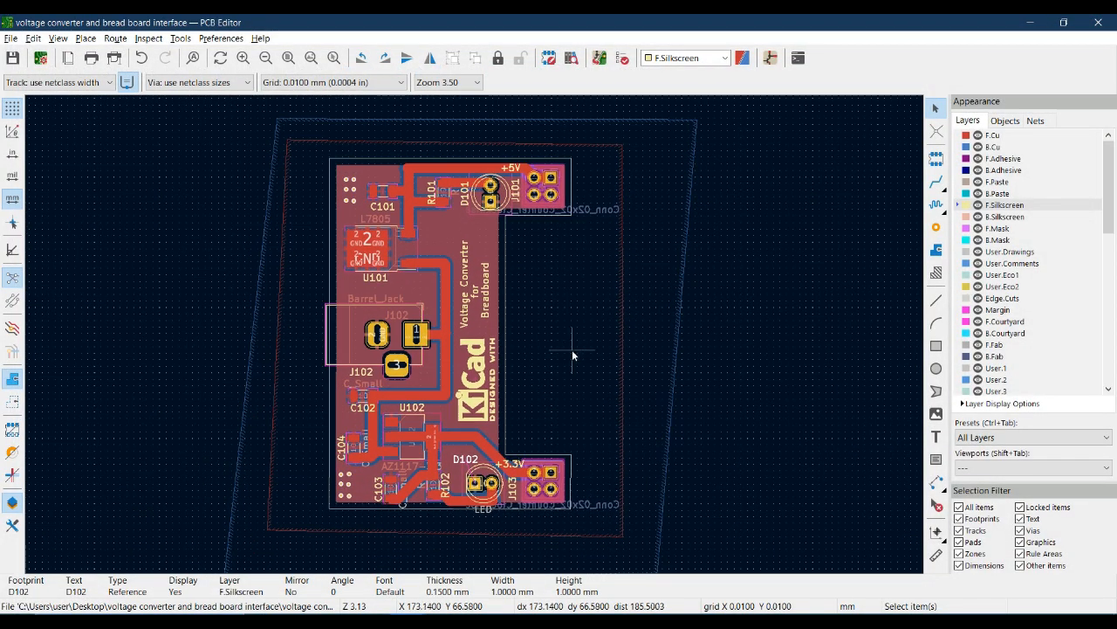